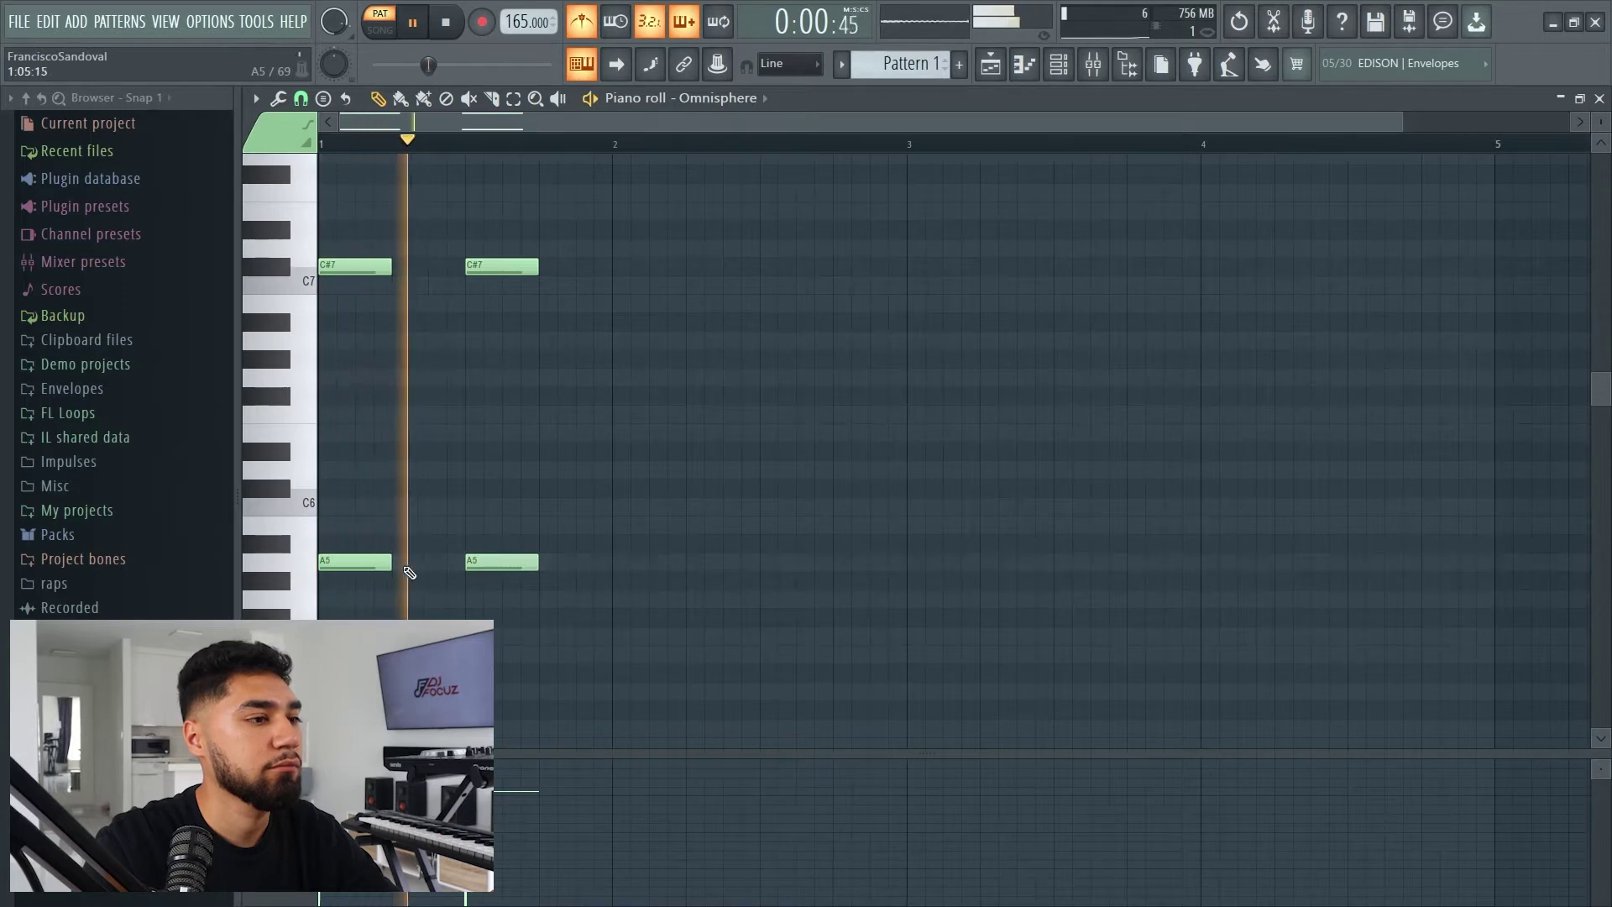
Lengthen the bar 1 notes to half a bar each and add two half-bar F#6 notes beneath the C#7 and A6 pairs
{"action": "left_click_drag", "start_coordinate": [391, 562], "coordinate": [464, 561]}
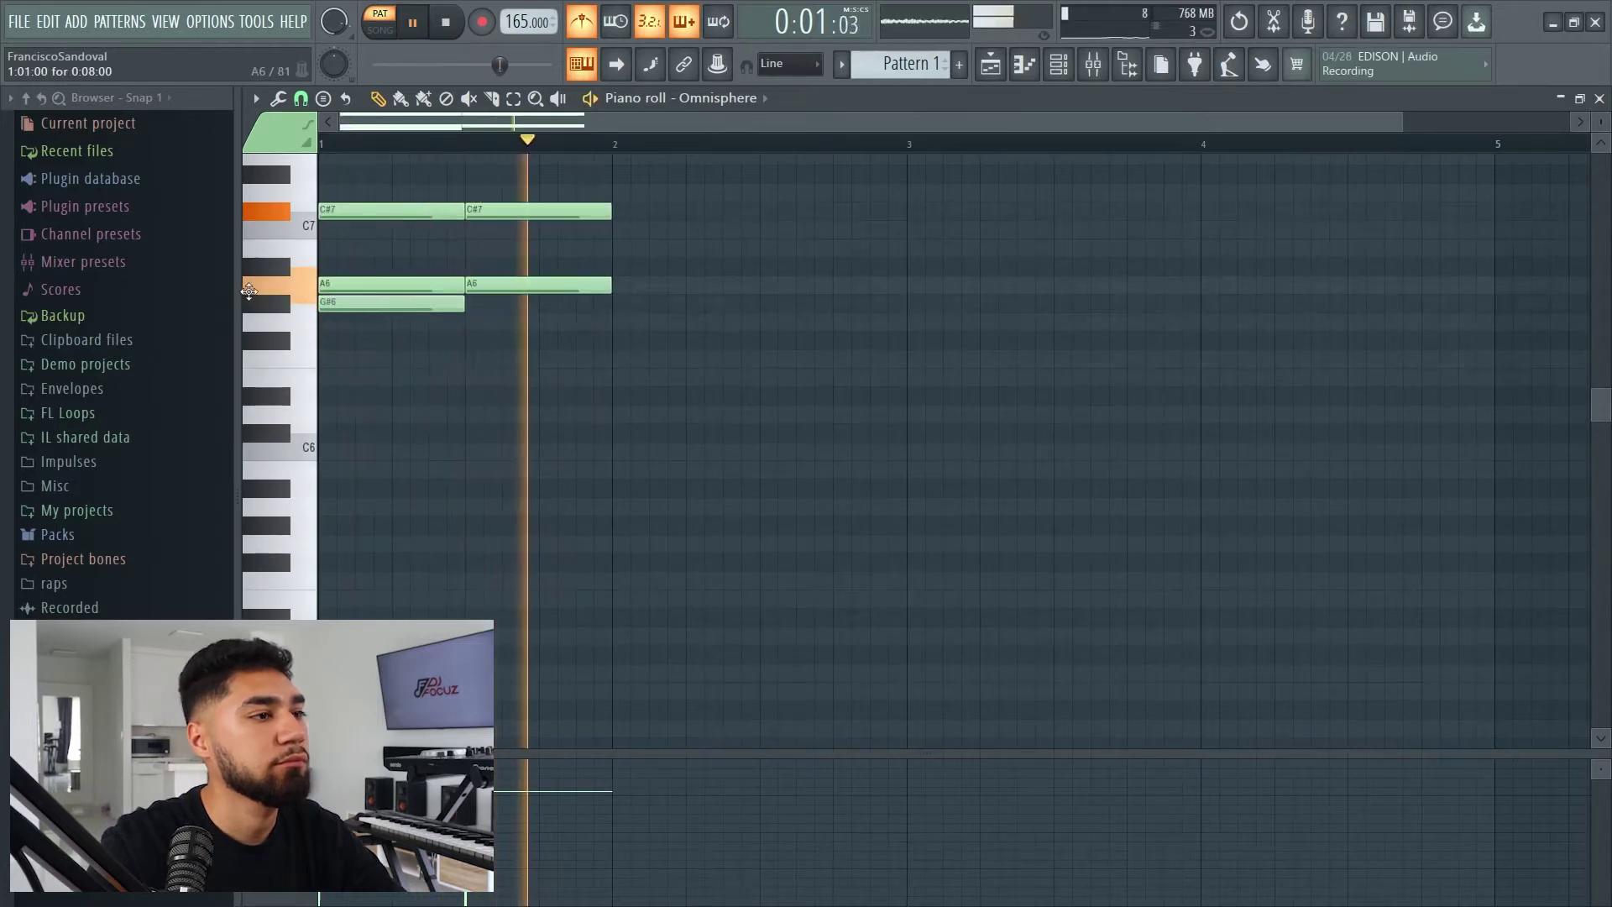
{"action": "key", "text": "shift+Down"}
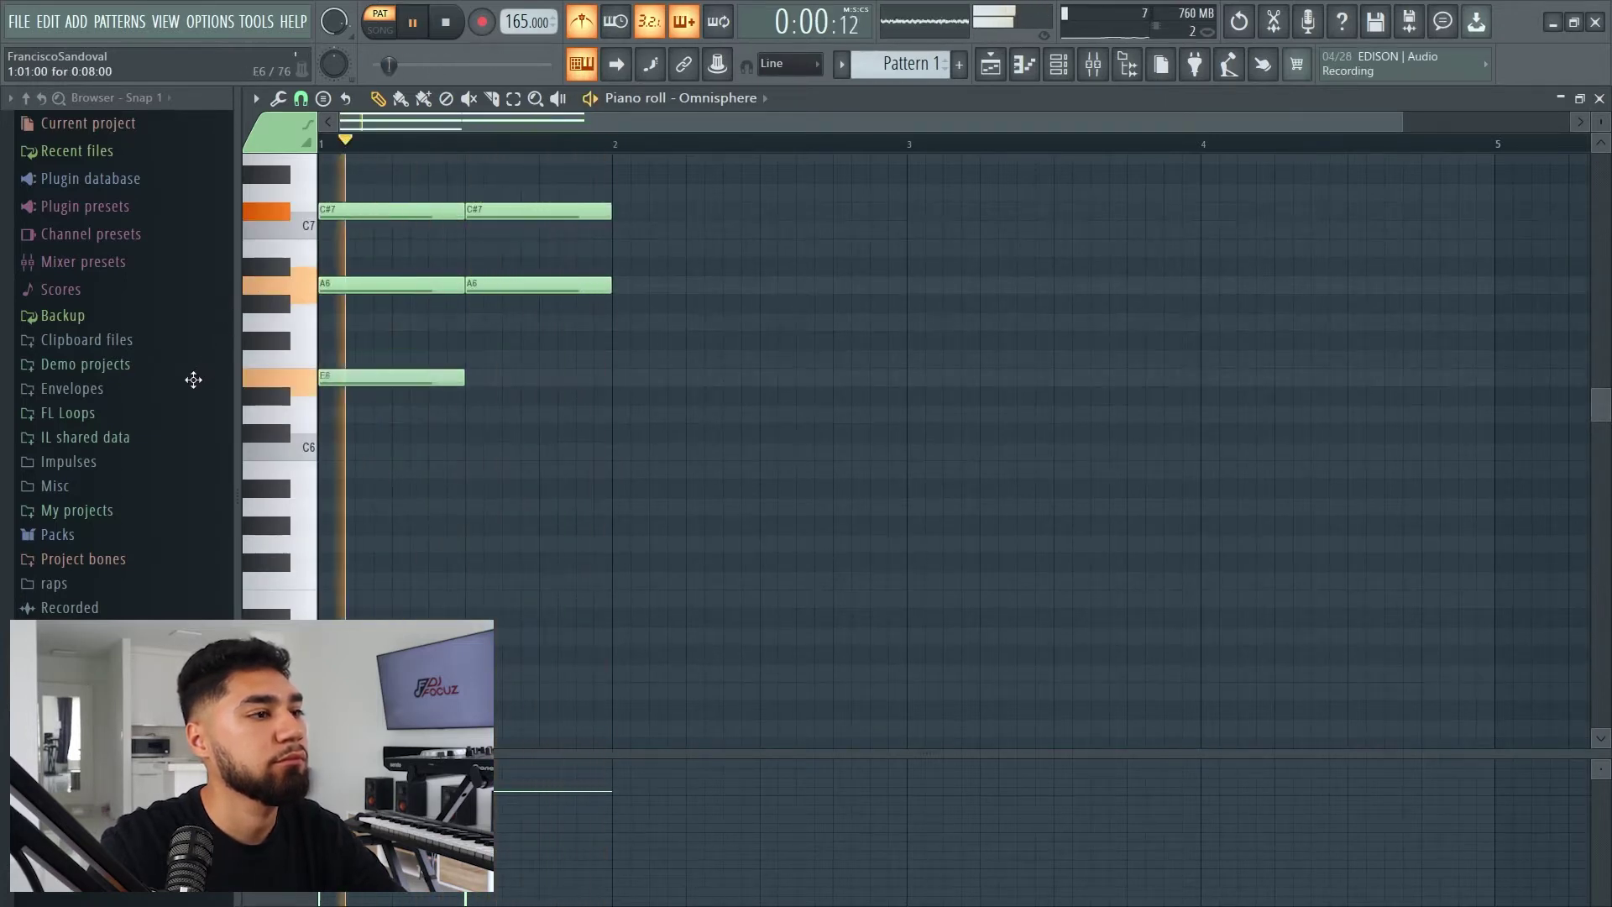
{"action": "key", "text": "shift+Up"}
{"action": "key", "text": "shift+Up"}
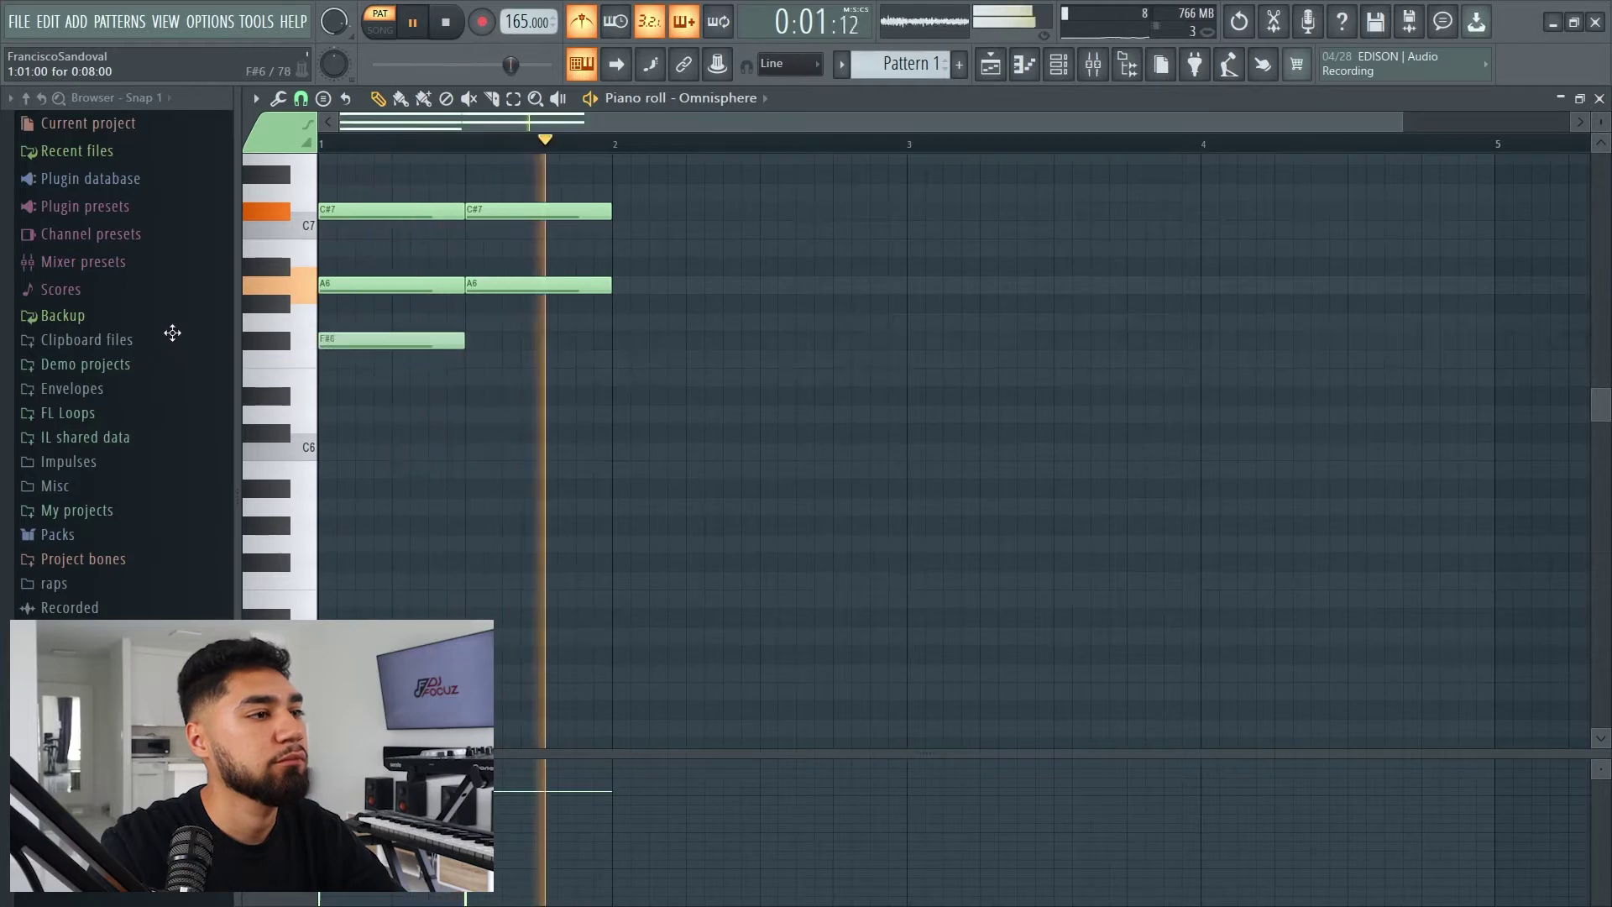
{"action": "left_click", "coordinate": [550, 339]}
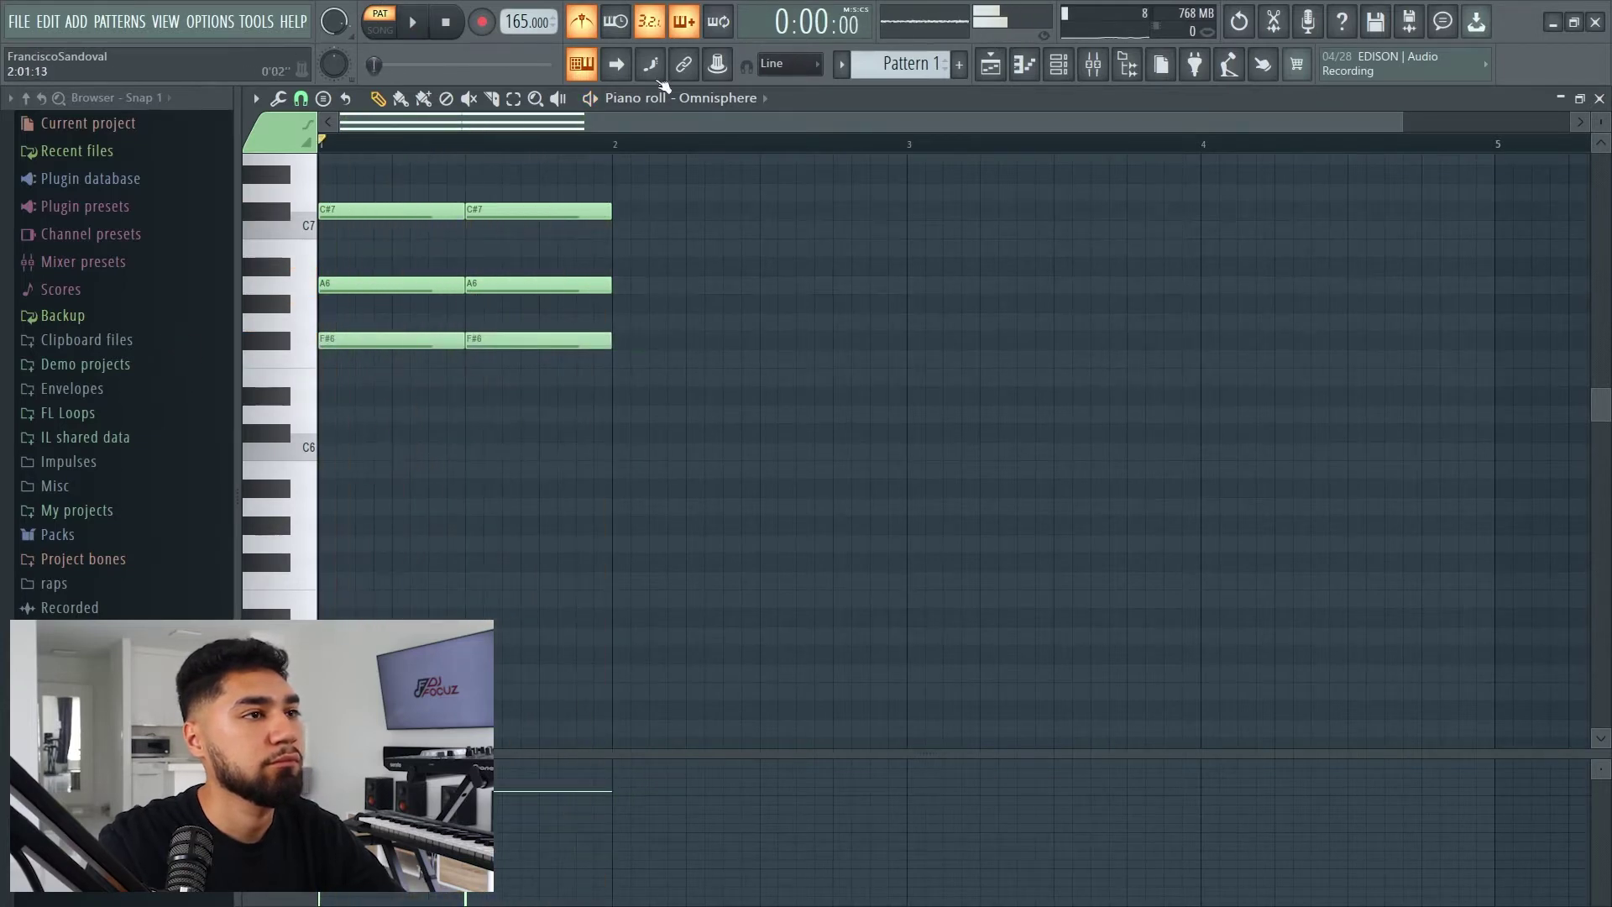
Turn off the metronome and add two half-bar D6 notes at the base of the bar 1 chords
{"action": "left_click", "coordinate": [580, 21]}
{"action": "key", "text": "space"}
{"action": "left_click", "coordinate": [266, 413]}
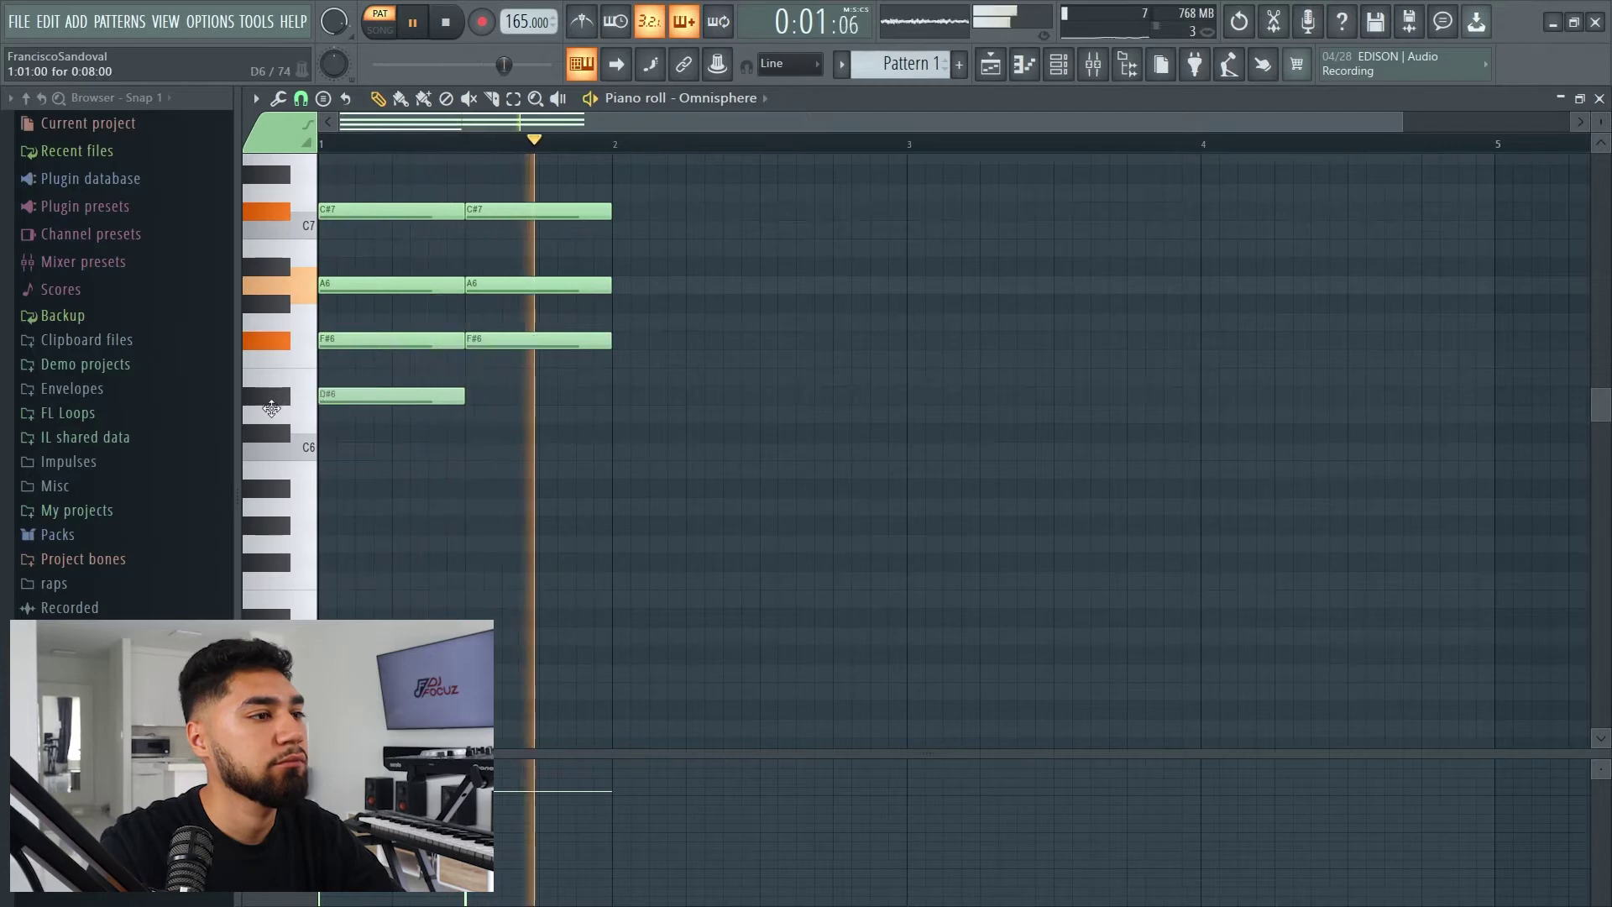
{"action": "left_click", "coordinate": [504, 414]}
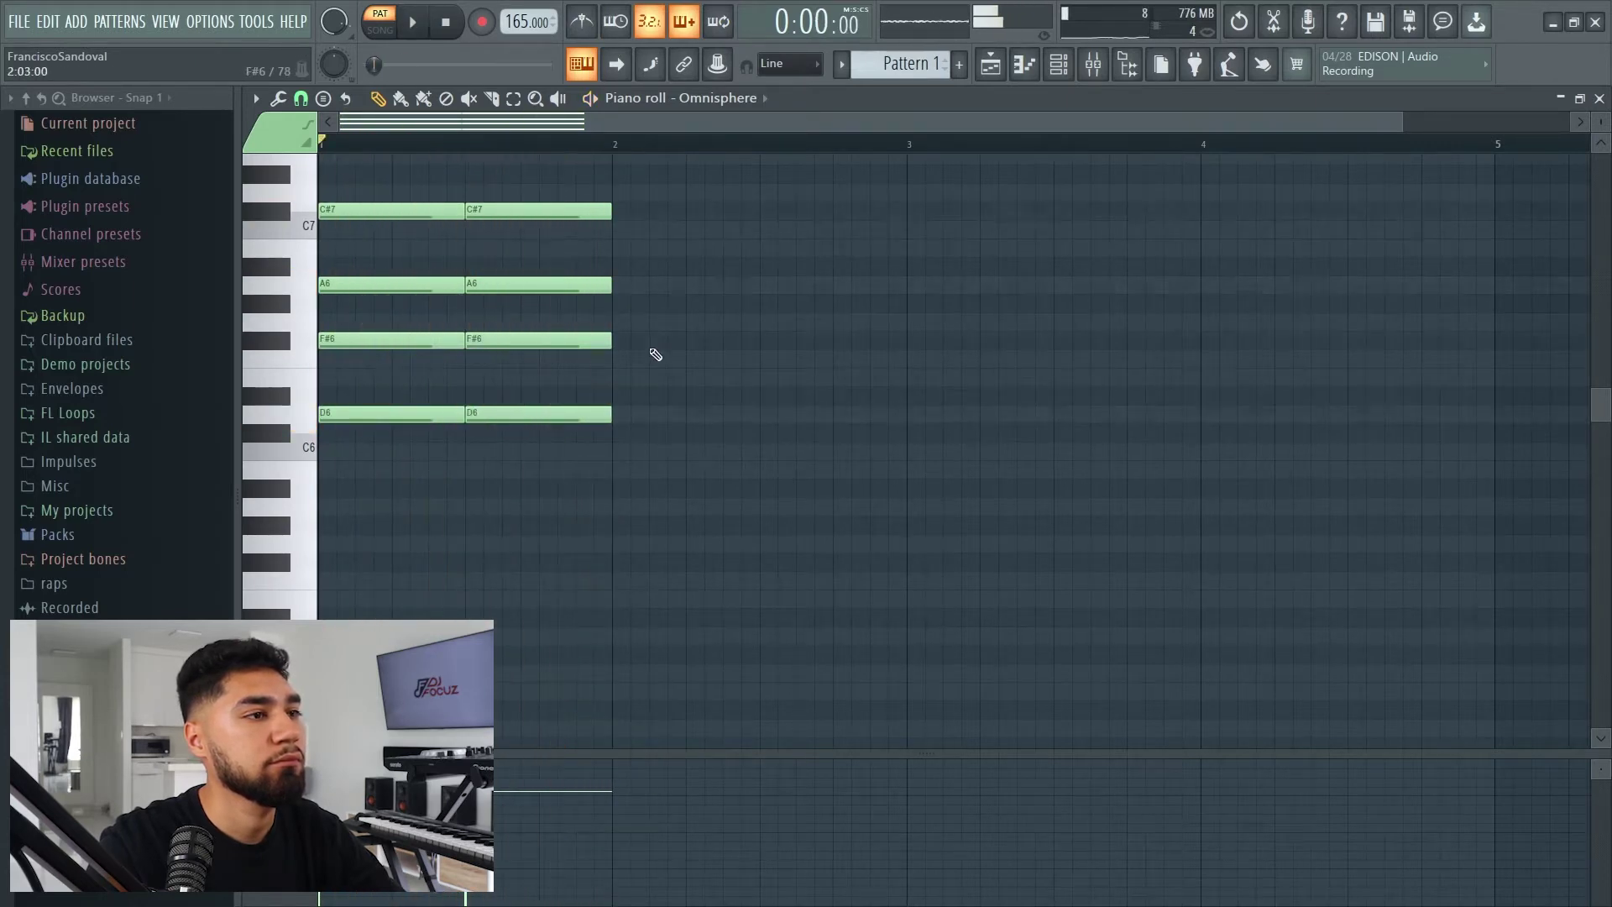
Start the bar 2 chords with two half-bar B6 notes and two half-bar G#6 notes
{"action": "left_click", "coordinate": [615, 249]}
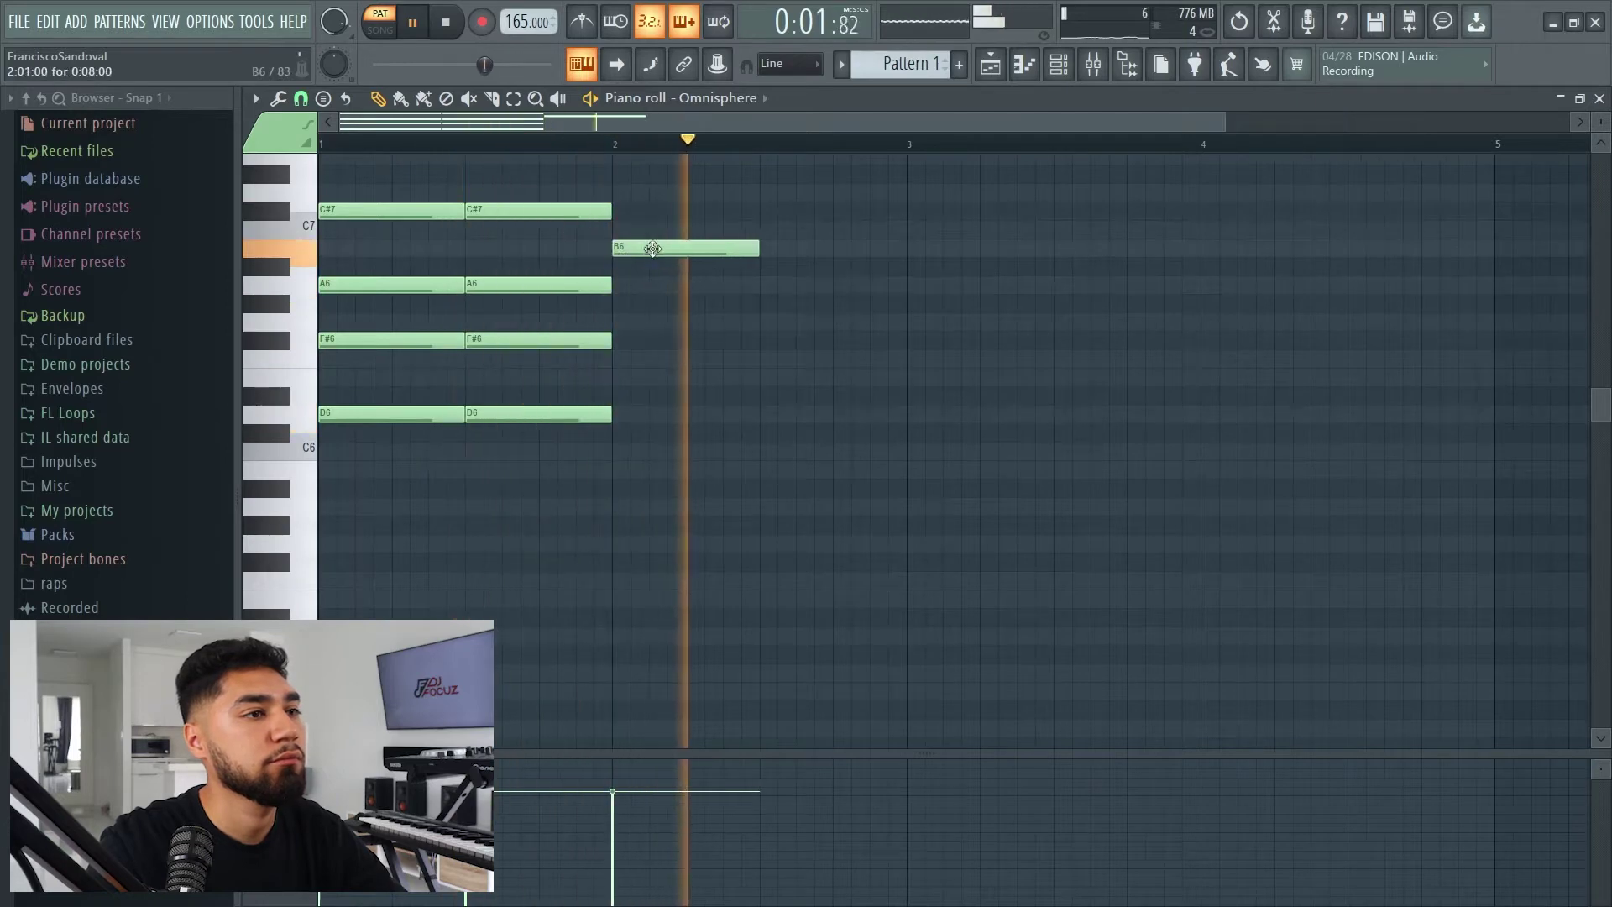
{"action": "left_click", "coordinate": [656, 304]}
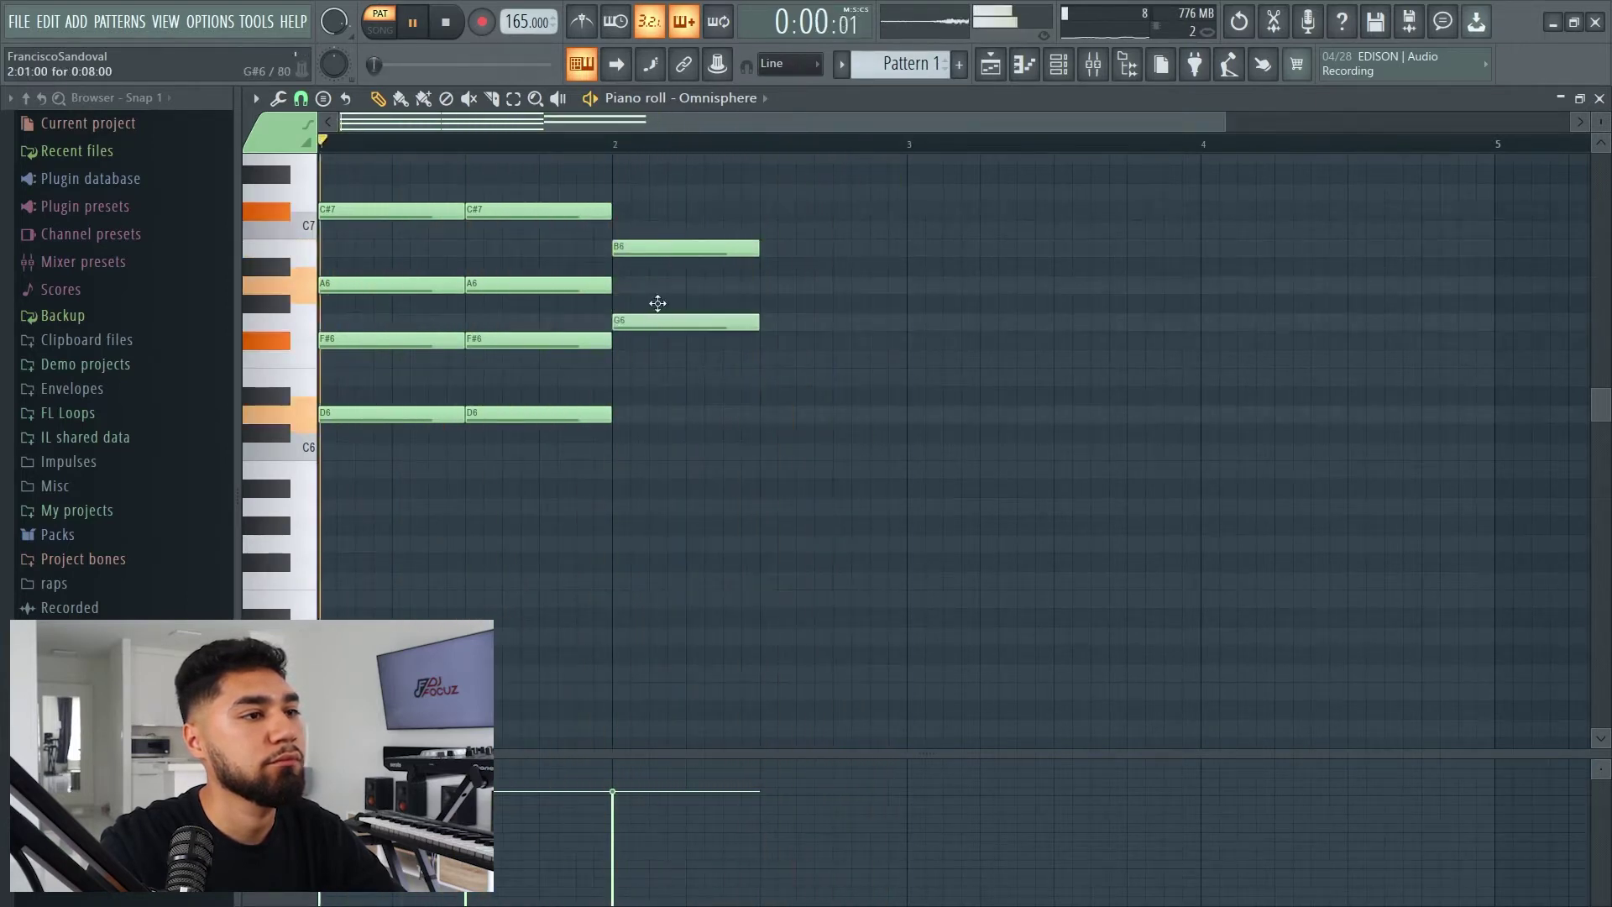
{"action": "left_click", "coordinate": [765, 250]}
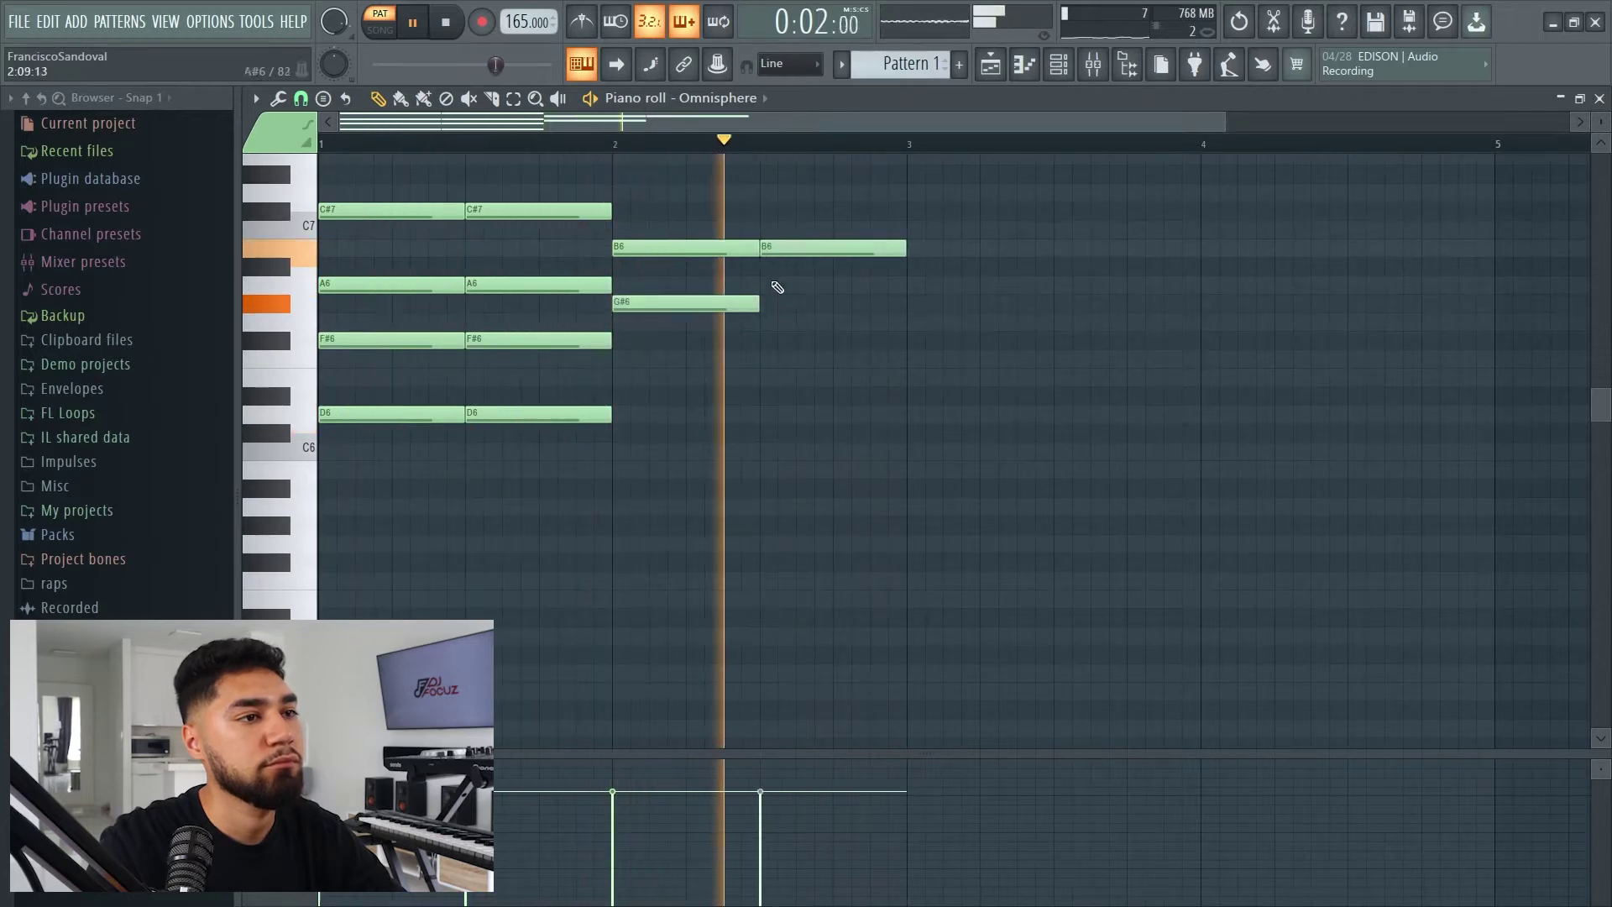
{"action": "left_click", "coordinate": [761, 304]}
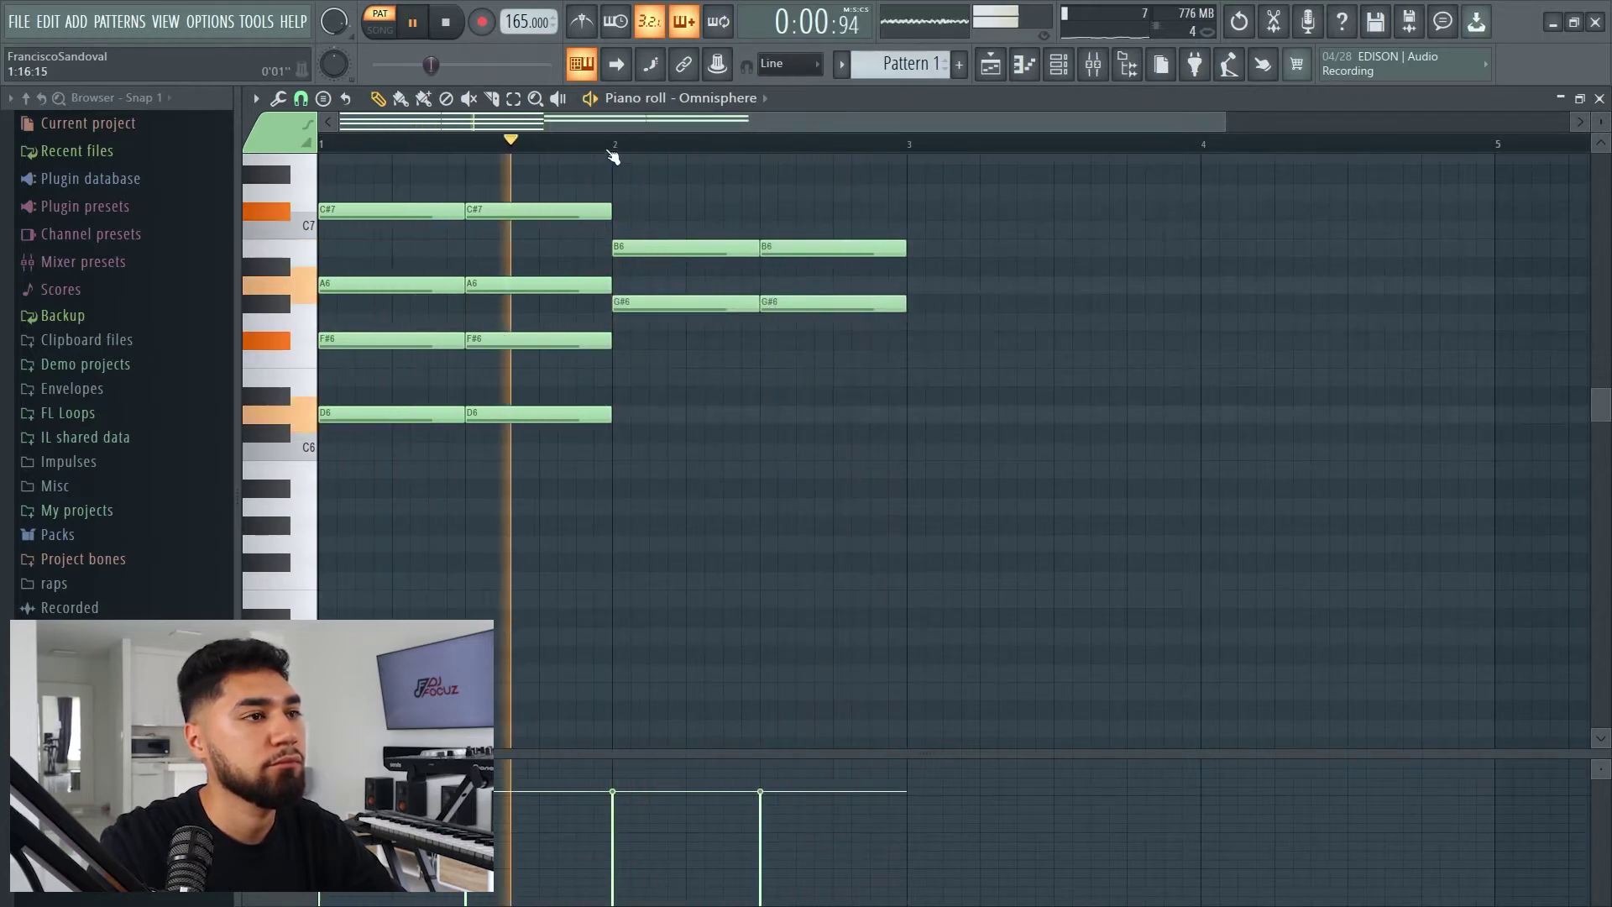
Add two half-bar E6 notes under the G#6 pair in bar 2
{"action": "key", "text": "space"}
{"action": "left_click", "coordinate": [646, 343]}
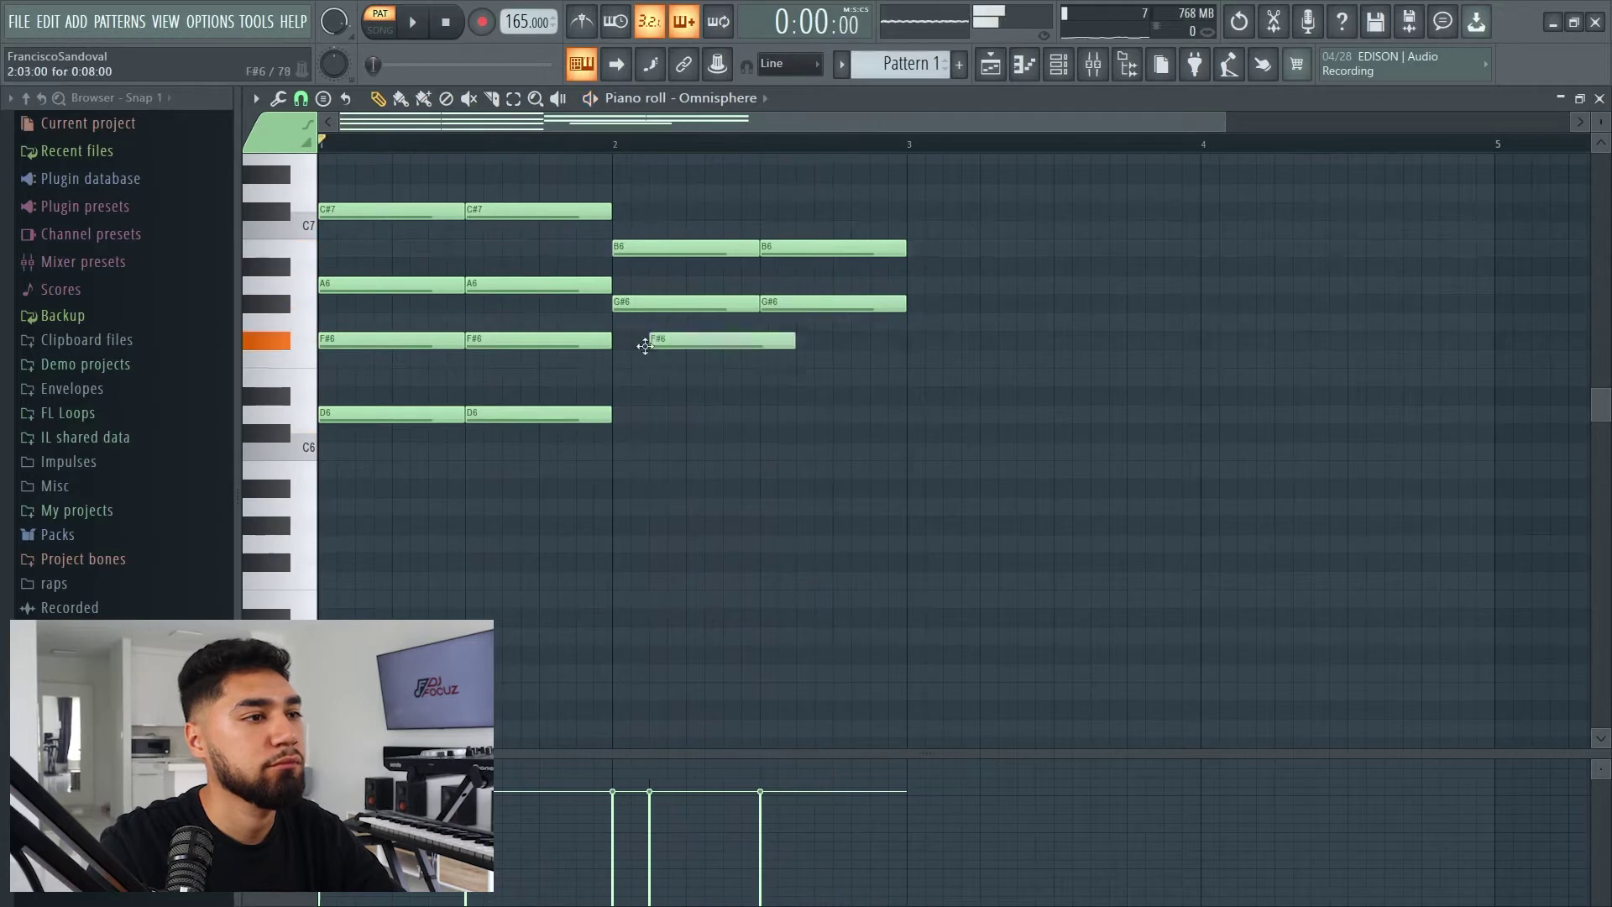
{"action": "key", "text": "space"}
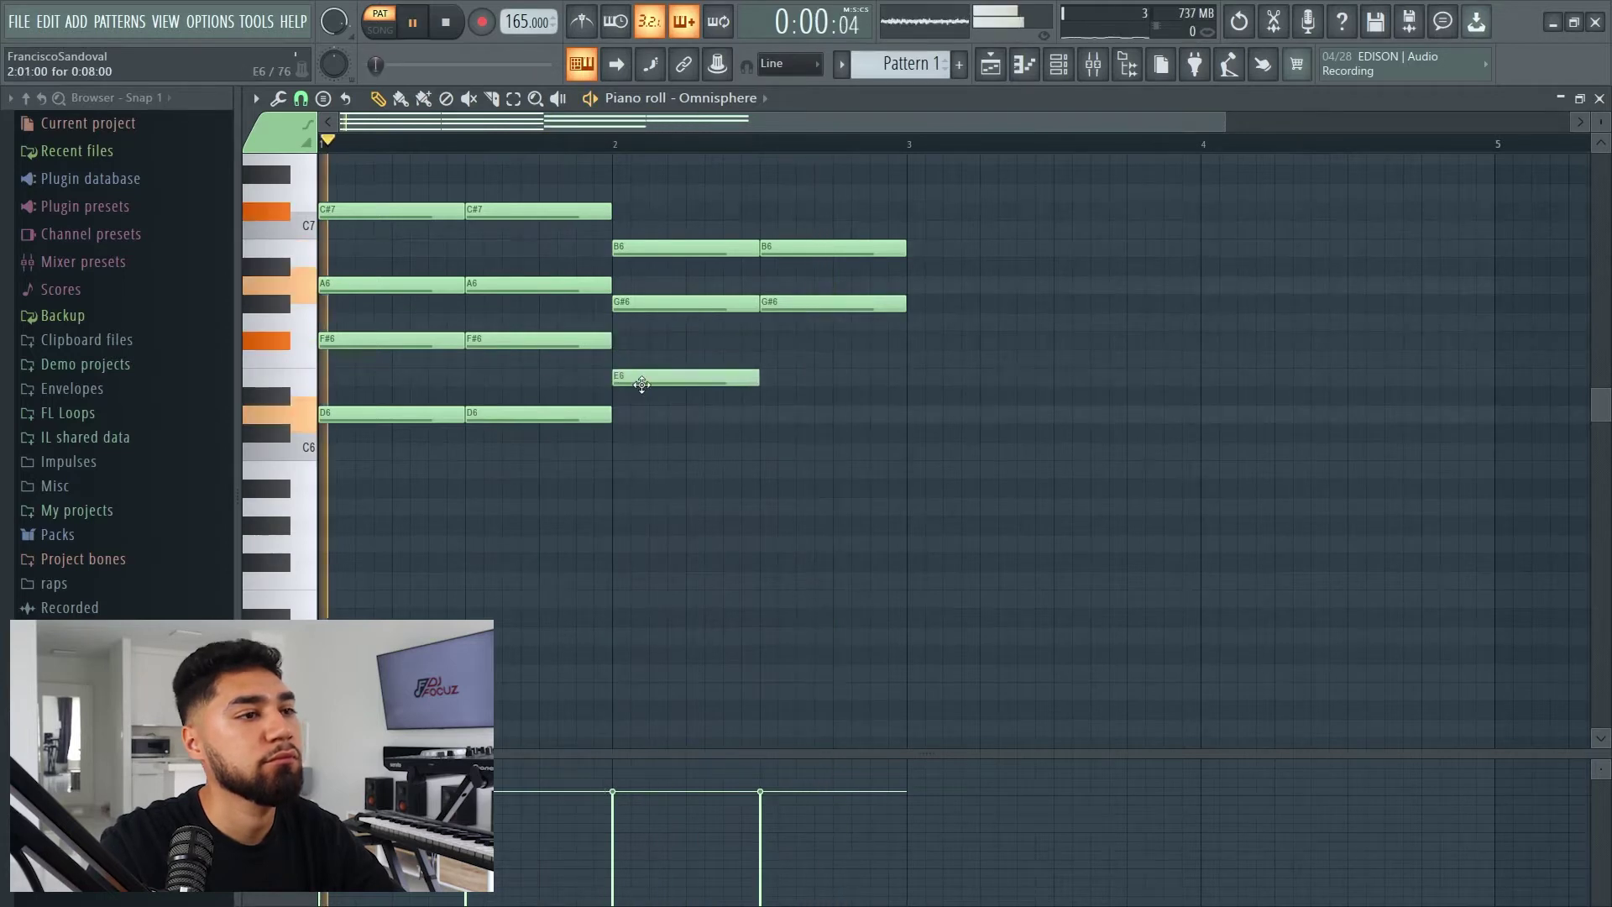
{"action": "left_click", "coordinate": [777, 379]}
Complete the bar 2 chords with two half-bar C#6 notes at the base
{"action": "left_click", "coordinate": [620, 453]}
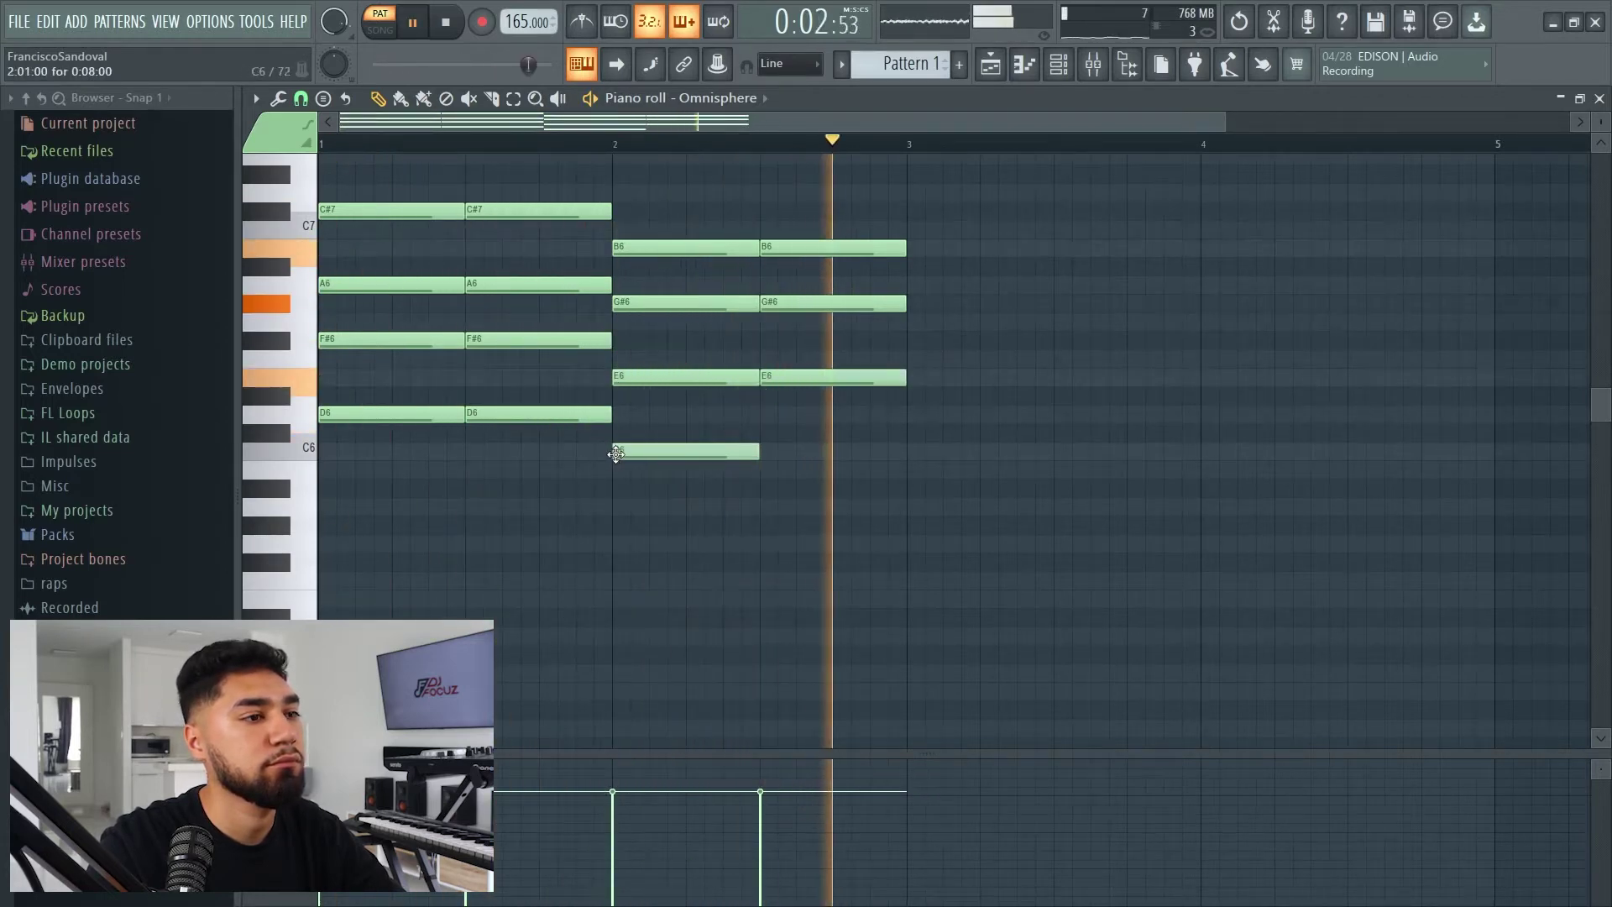
{"action": "mouse_move", "coordinate": [762, 453]}
{"action": "left_mouse_down"}
{"action": "mouse_move", "coordinate": [762, 435]}
{"action": "mouse_move", "coordinate": [761, 454]}
{"action": "left_mouse_up"}
{"action": "left_click", "coordinate": [766, 435]}
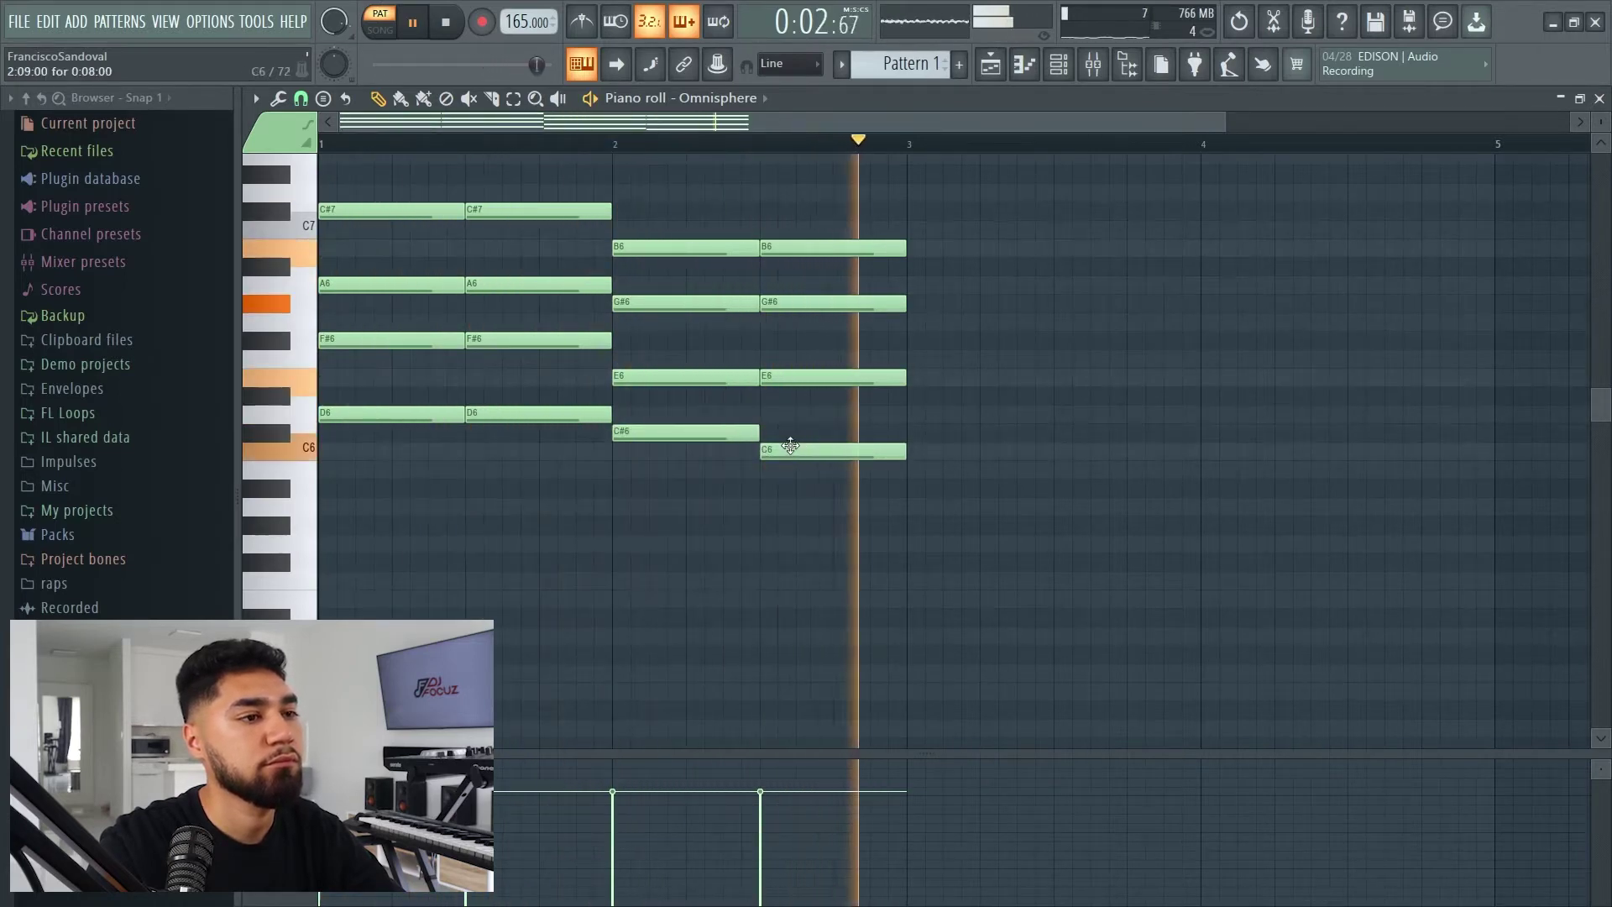
{"action": "left_click_drag", "start_coordinate": [791, 450], "coordinate": [794, 426]}
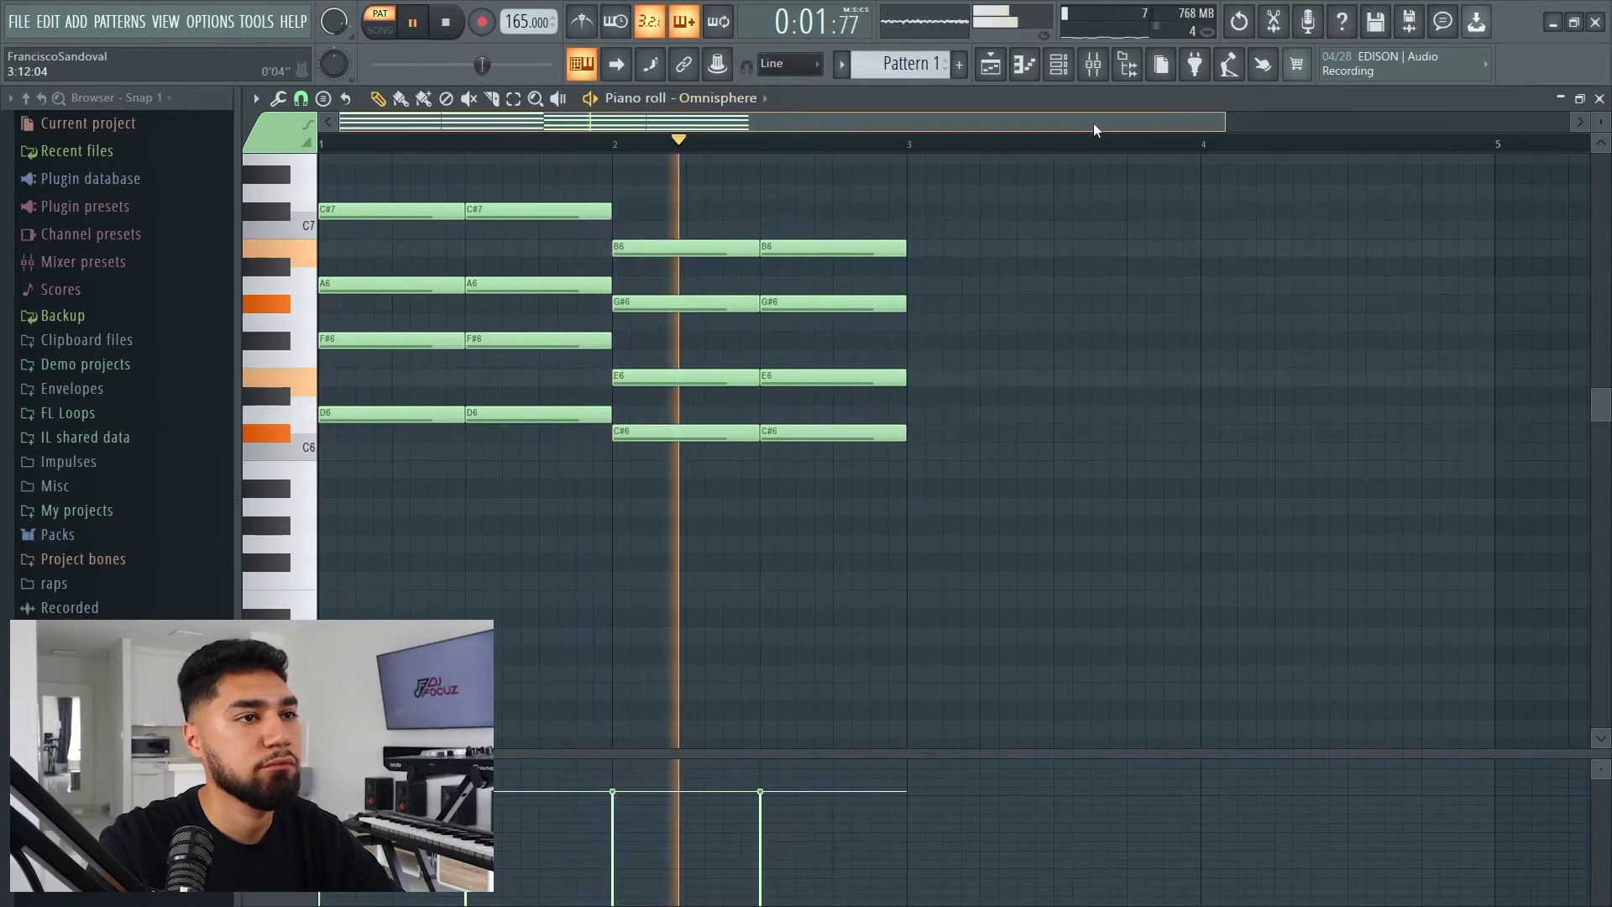
Add a second Omnisphere instance as a new channel
{"action": "left_click_drag", "start_coordinate": [1133, 126], "coordinate": [1176, 126]}
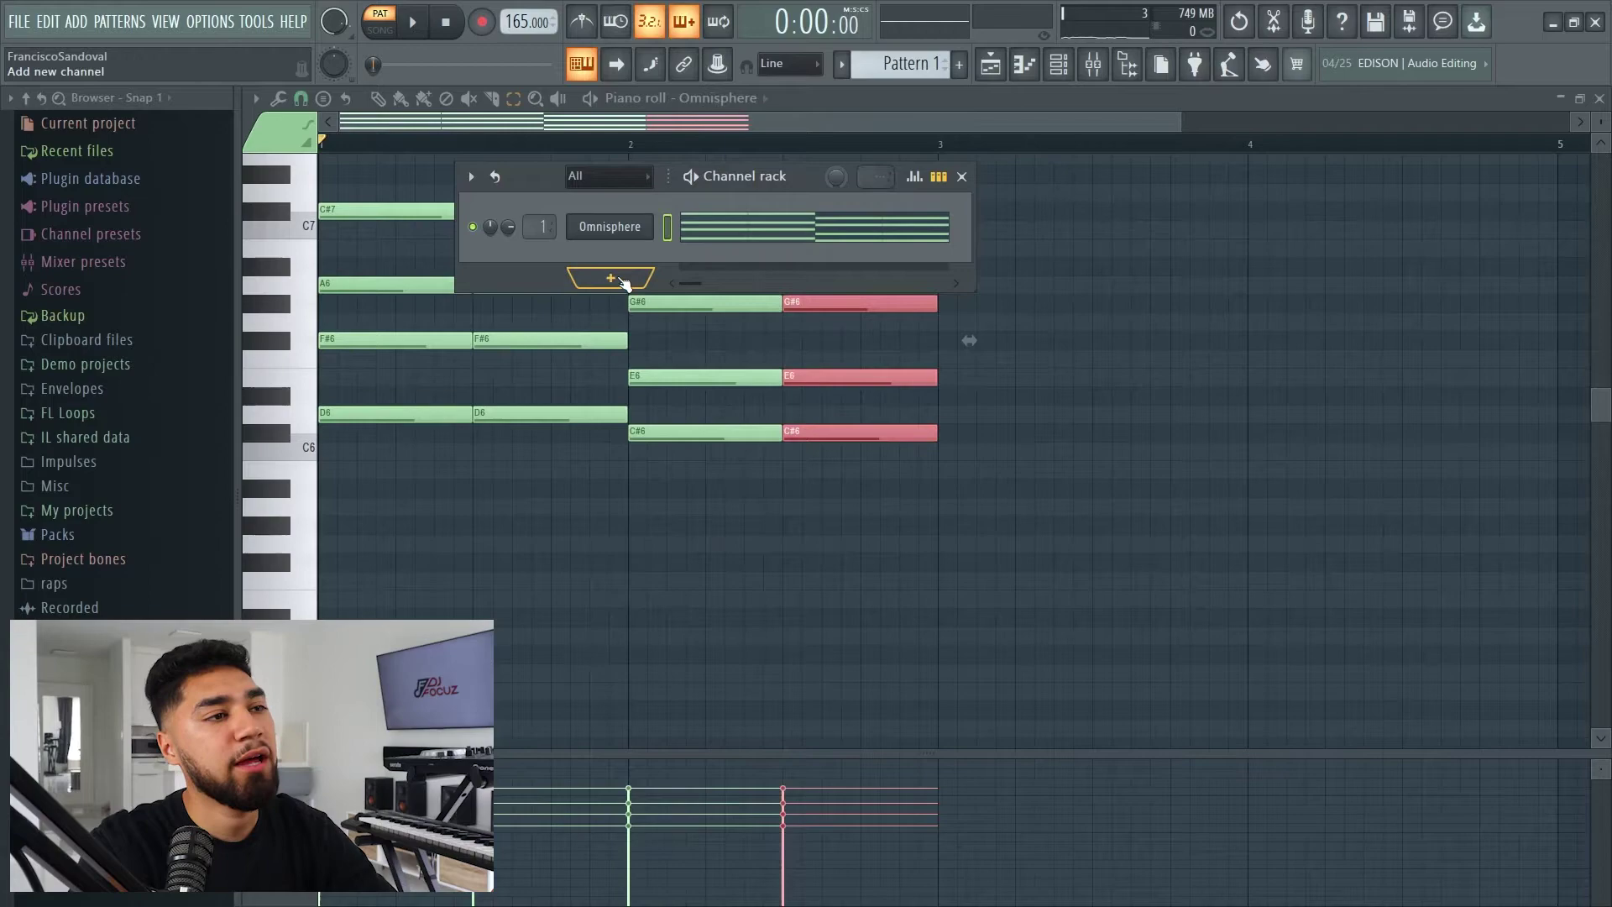
{"action": "left_click", "coordinate": [613, 280]}
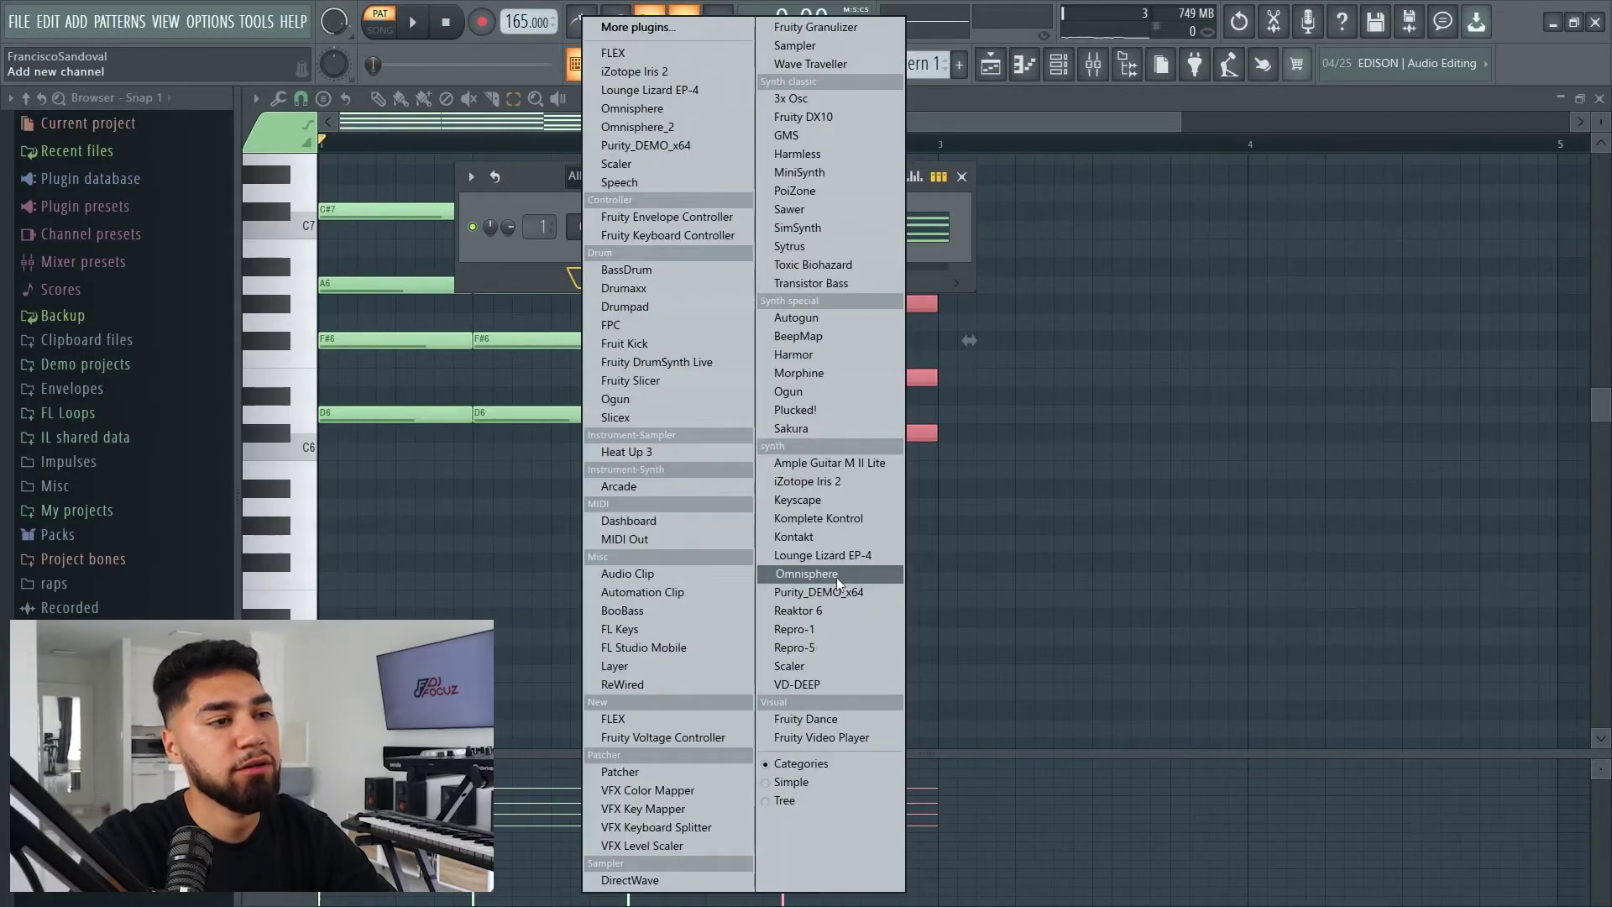
{"action": "left_click", "coordinate": [836, 574]}
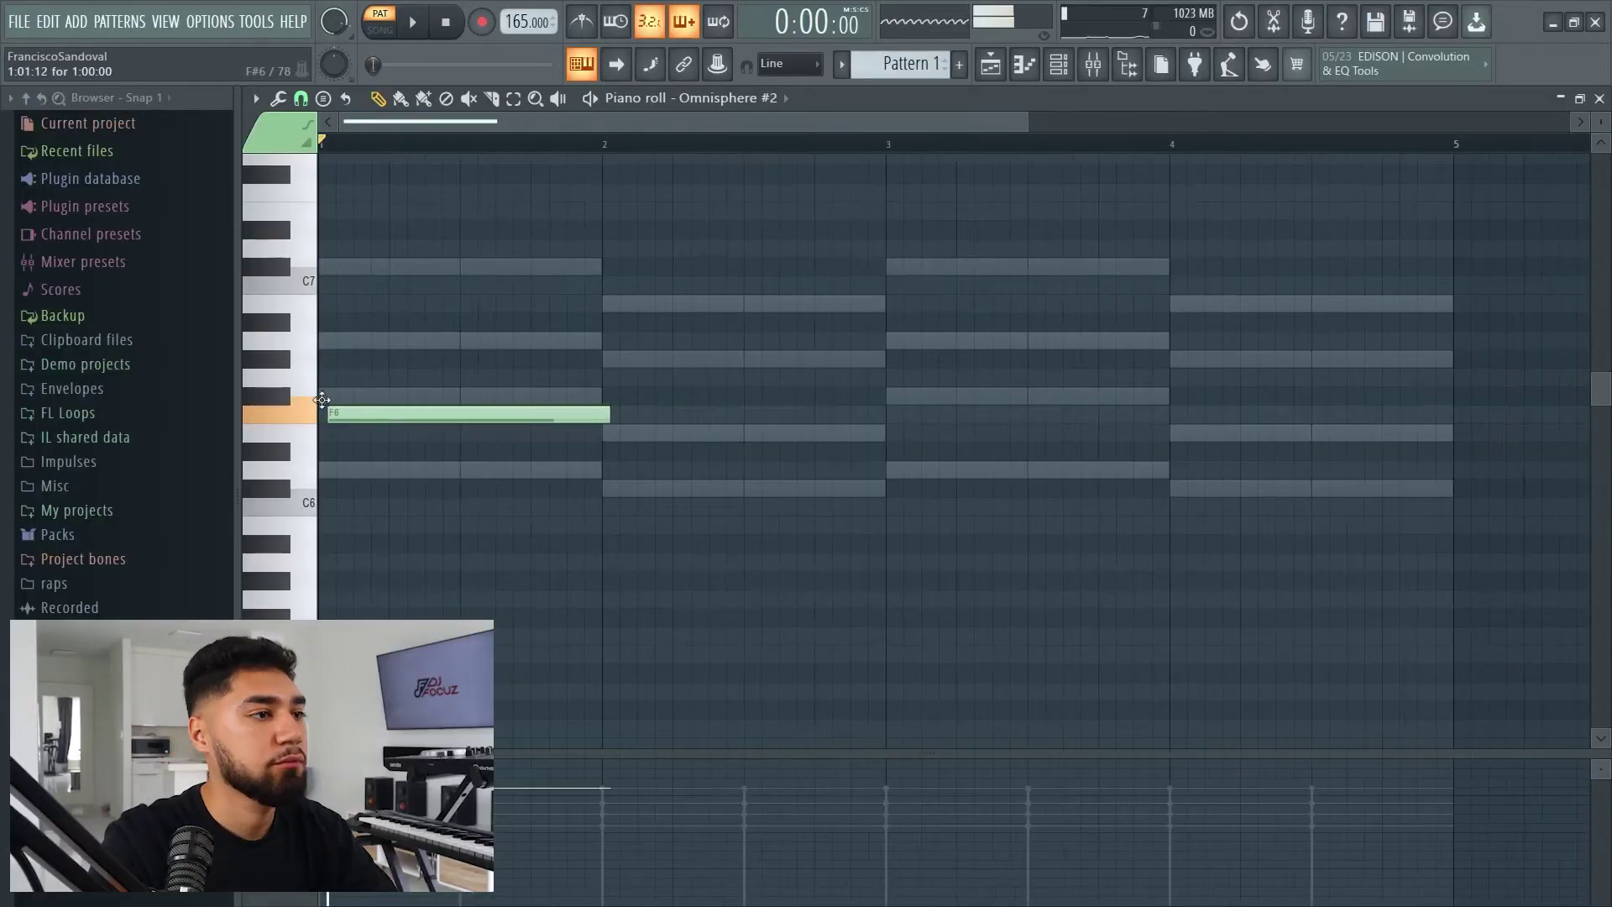
Write one-bar melody notes F#6, G#6, A6 and C#6 across bars 1 to 4 for Omnisphere #2, trying C#7 in bar 3
{"action": "left_click", "coordinate": [291, 386]}
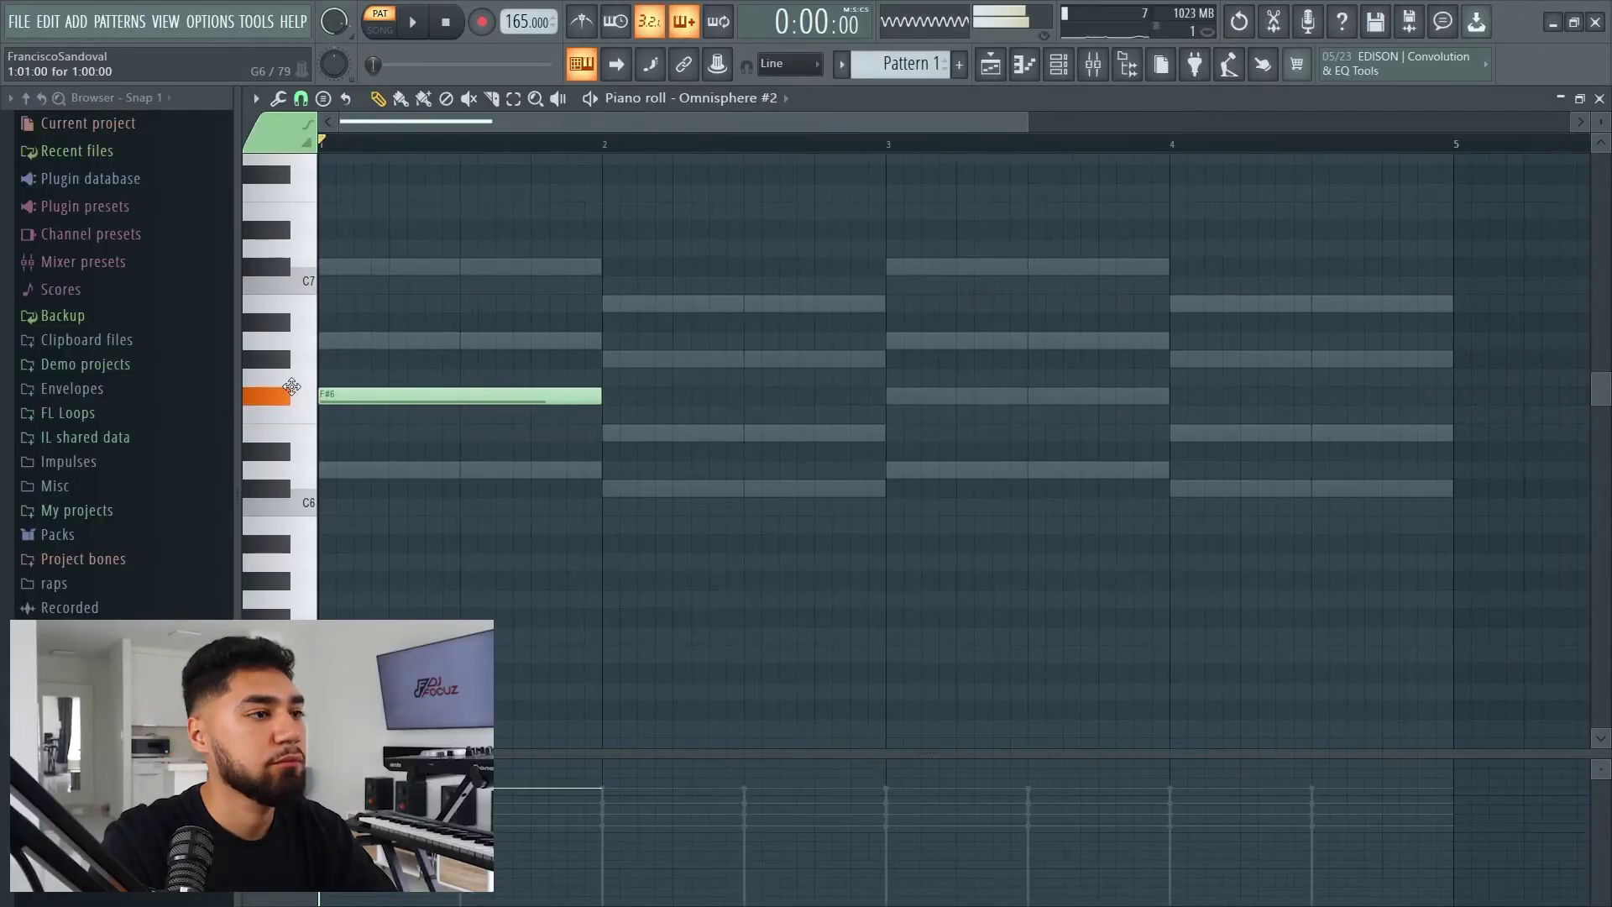
{"action": "left_click", "coordinate": [608, 358]}
{"action": "left_click", "coordinate": [894, 340]}
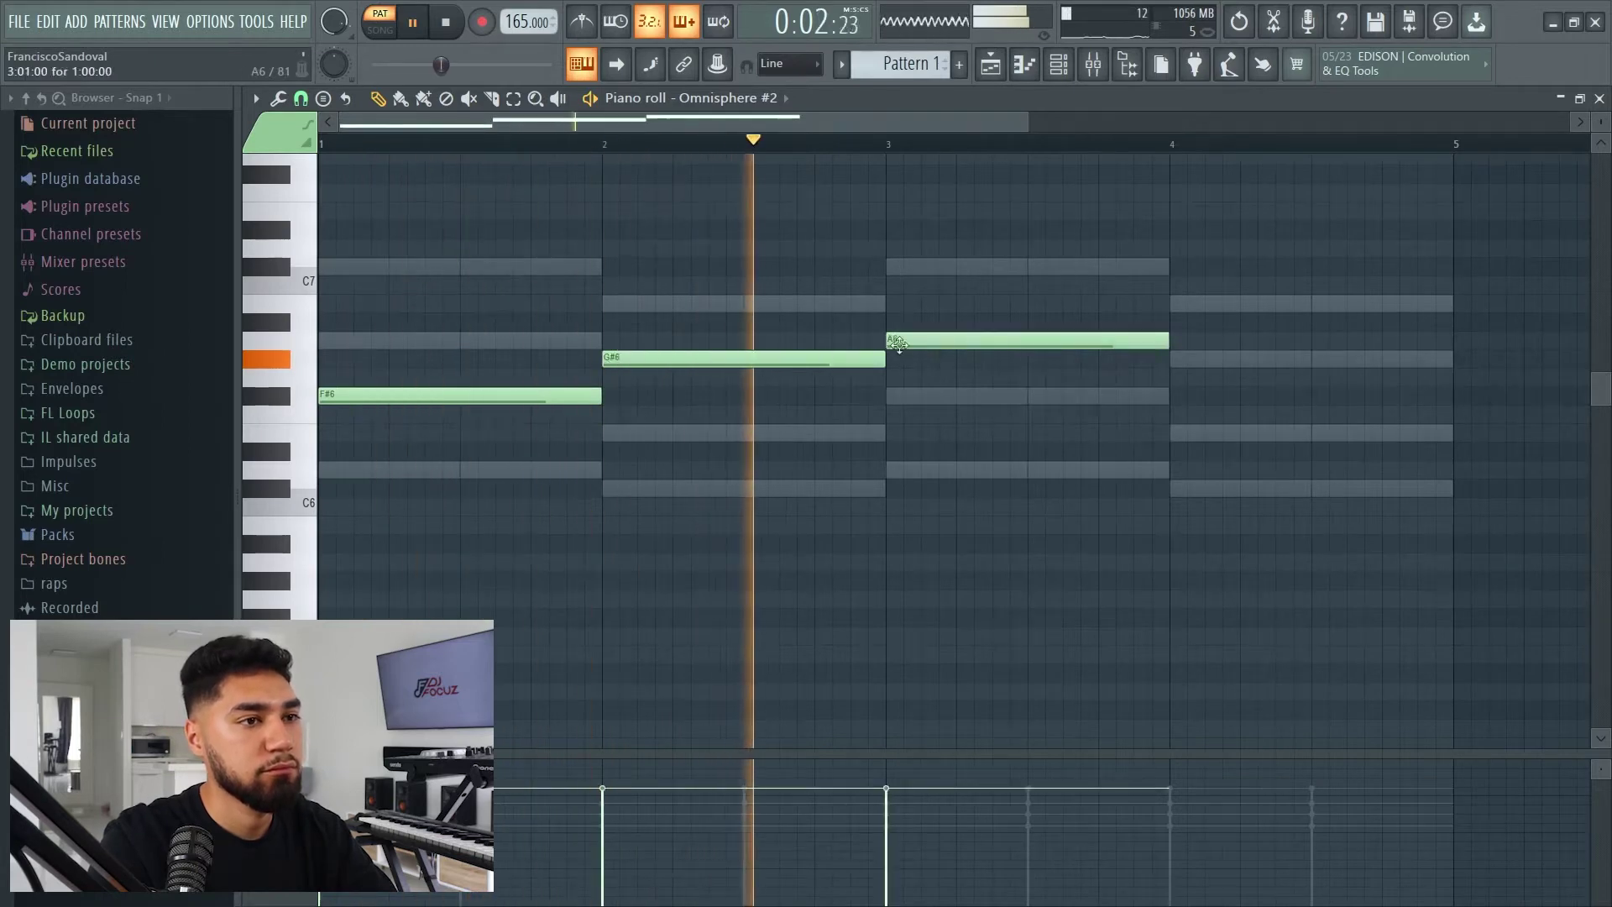
{"action": "left_click", "coordinate": [1175, 489]}
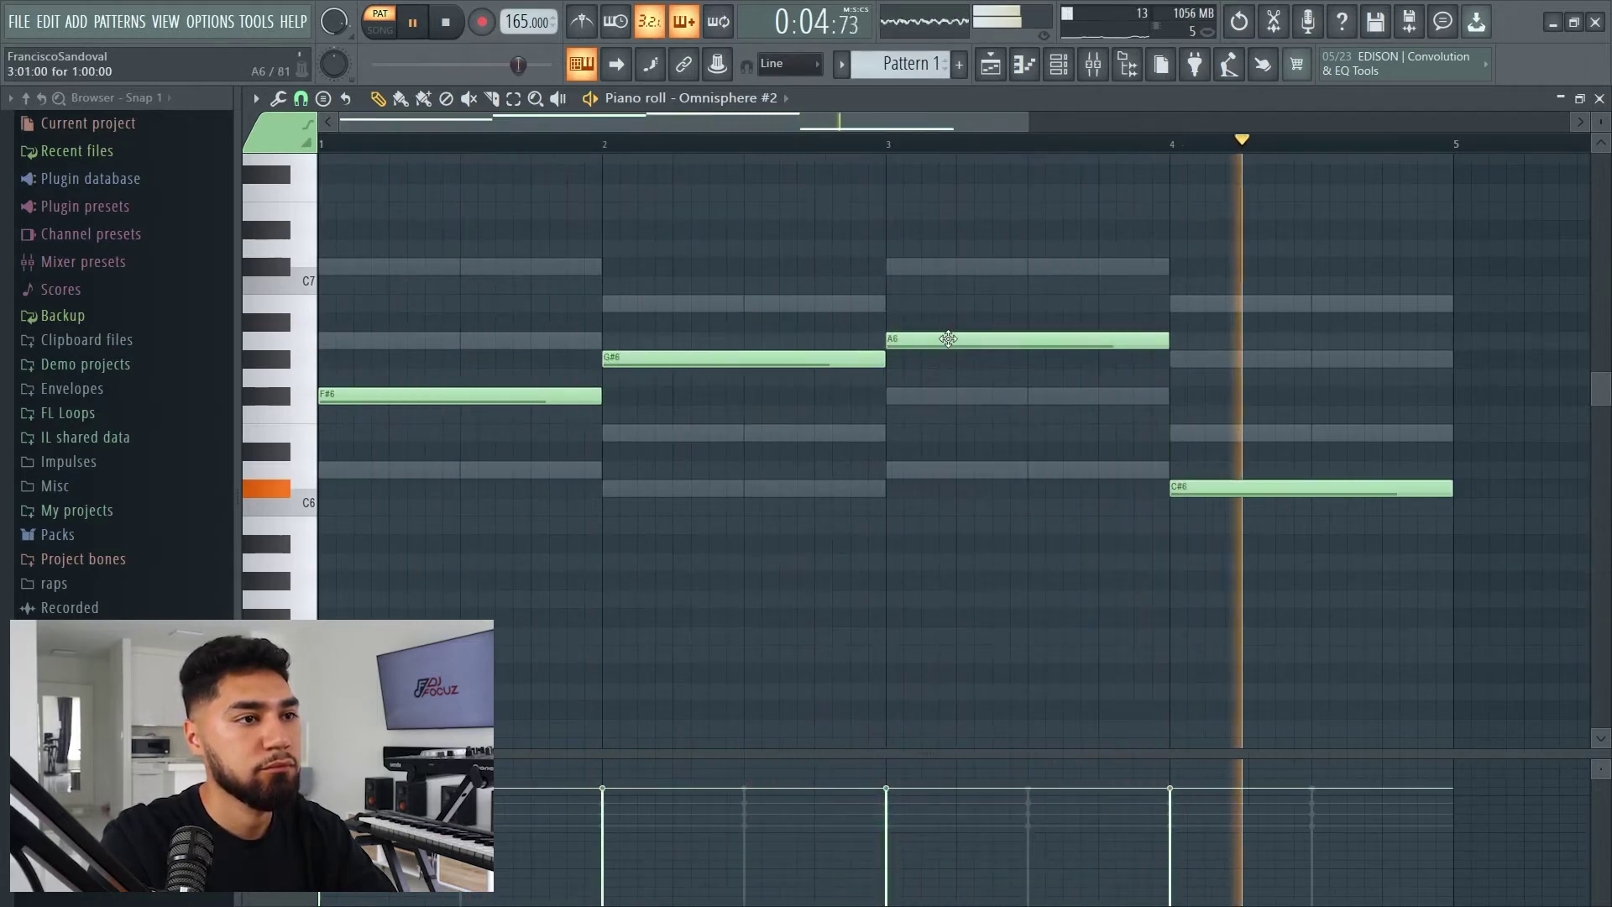
{"action": "left_click_drag", "start_coordinate": [948, 340], "coordinate": [949, 261]}
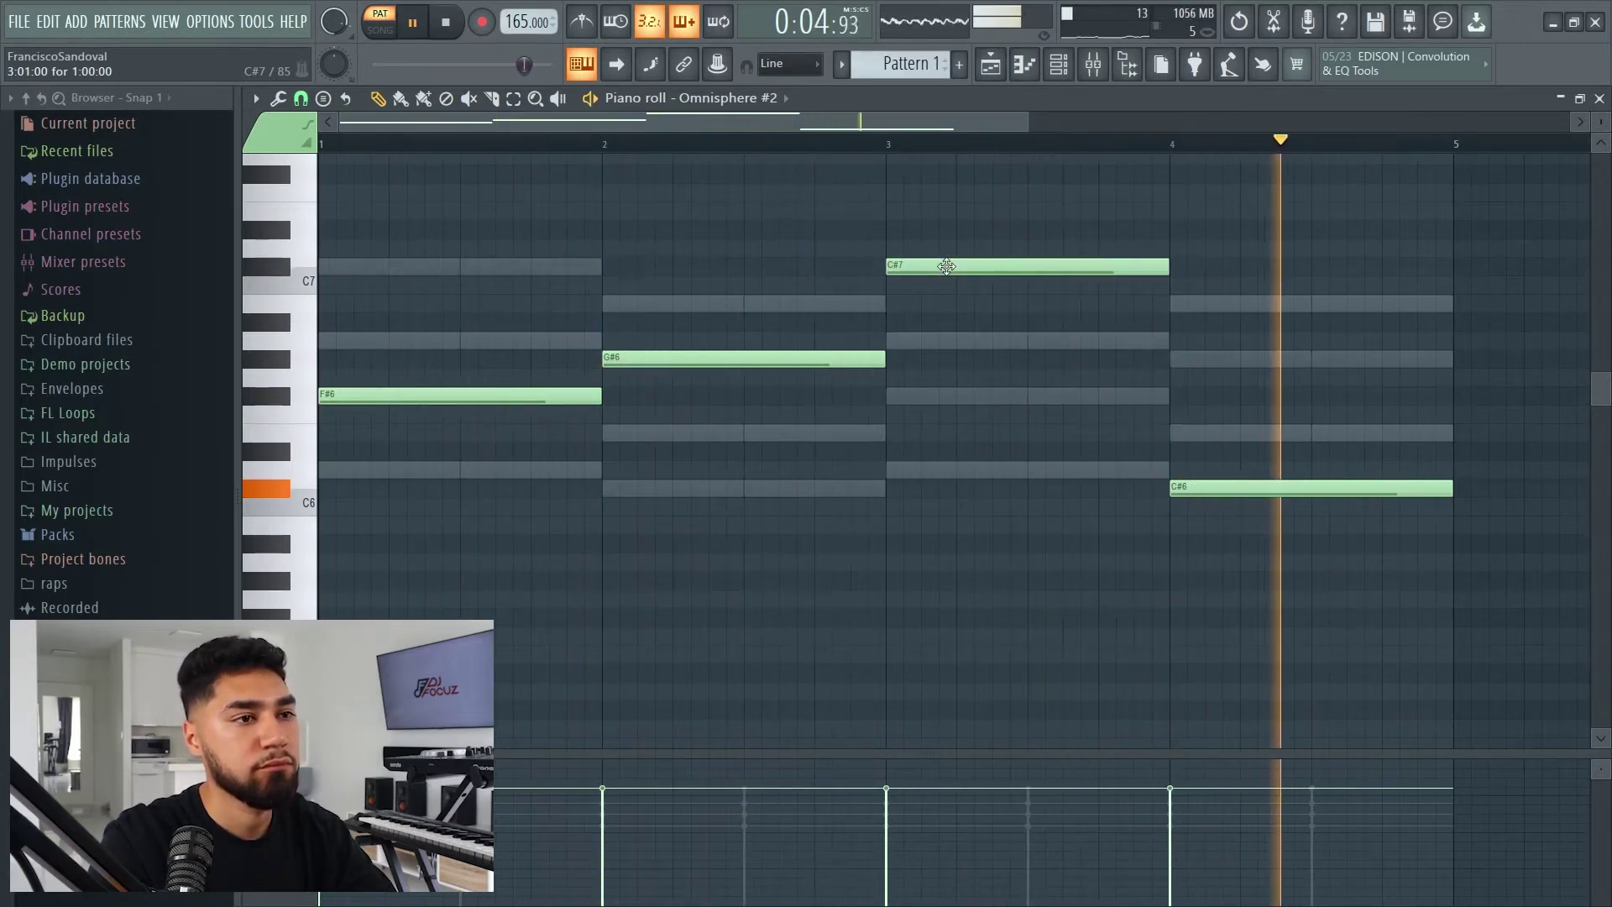
{"action": "left_click_drag", "start_coordinate": [946, 266], "coordinate": [946, 347]}
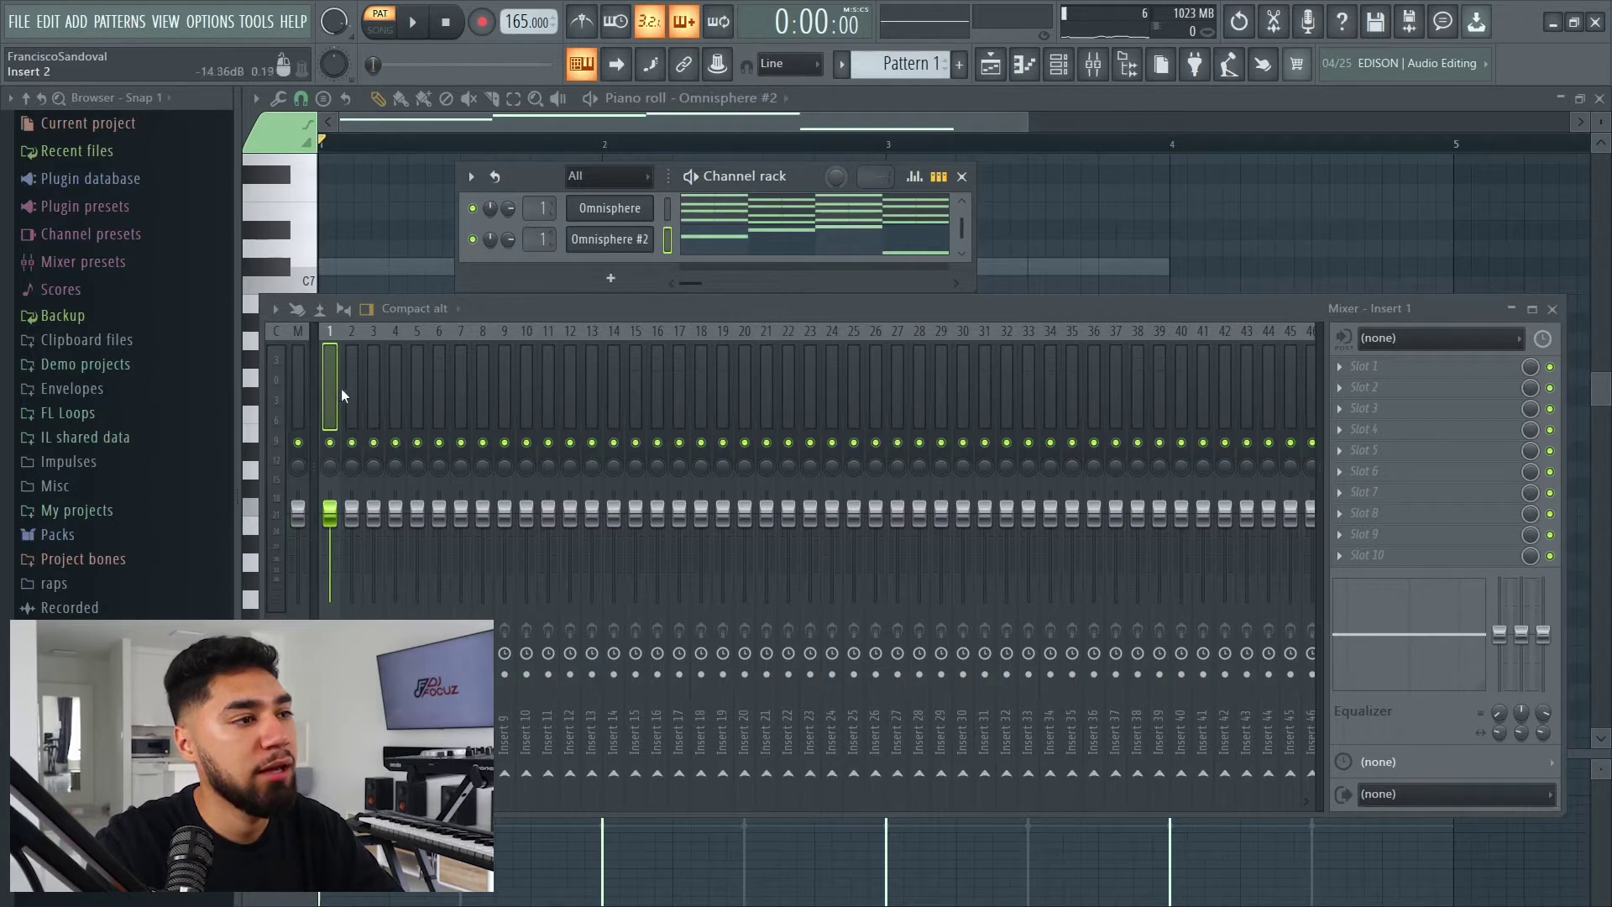
Load RC-20 Retro Color in the first effect slot of Insert 1, turn Noise down, set Distort to 16 % and lower Magnetic
{"action": "left_click", "coordinate": [1401, 387]}
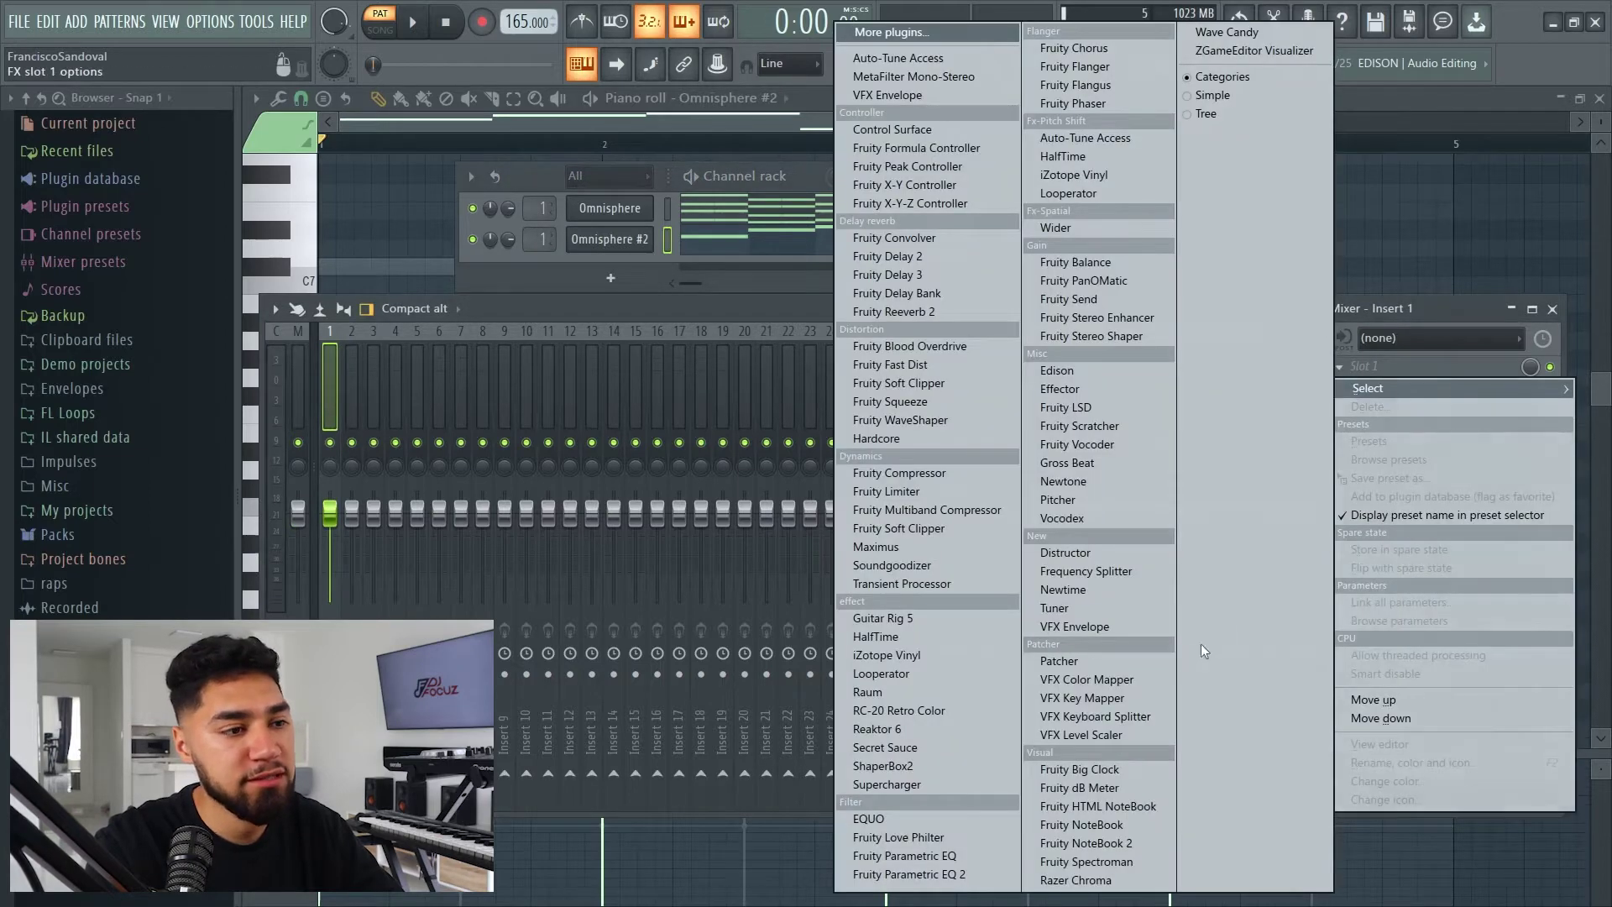
{"action": "left_click", "coordinate": [903, 711]}
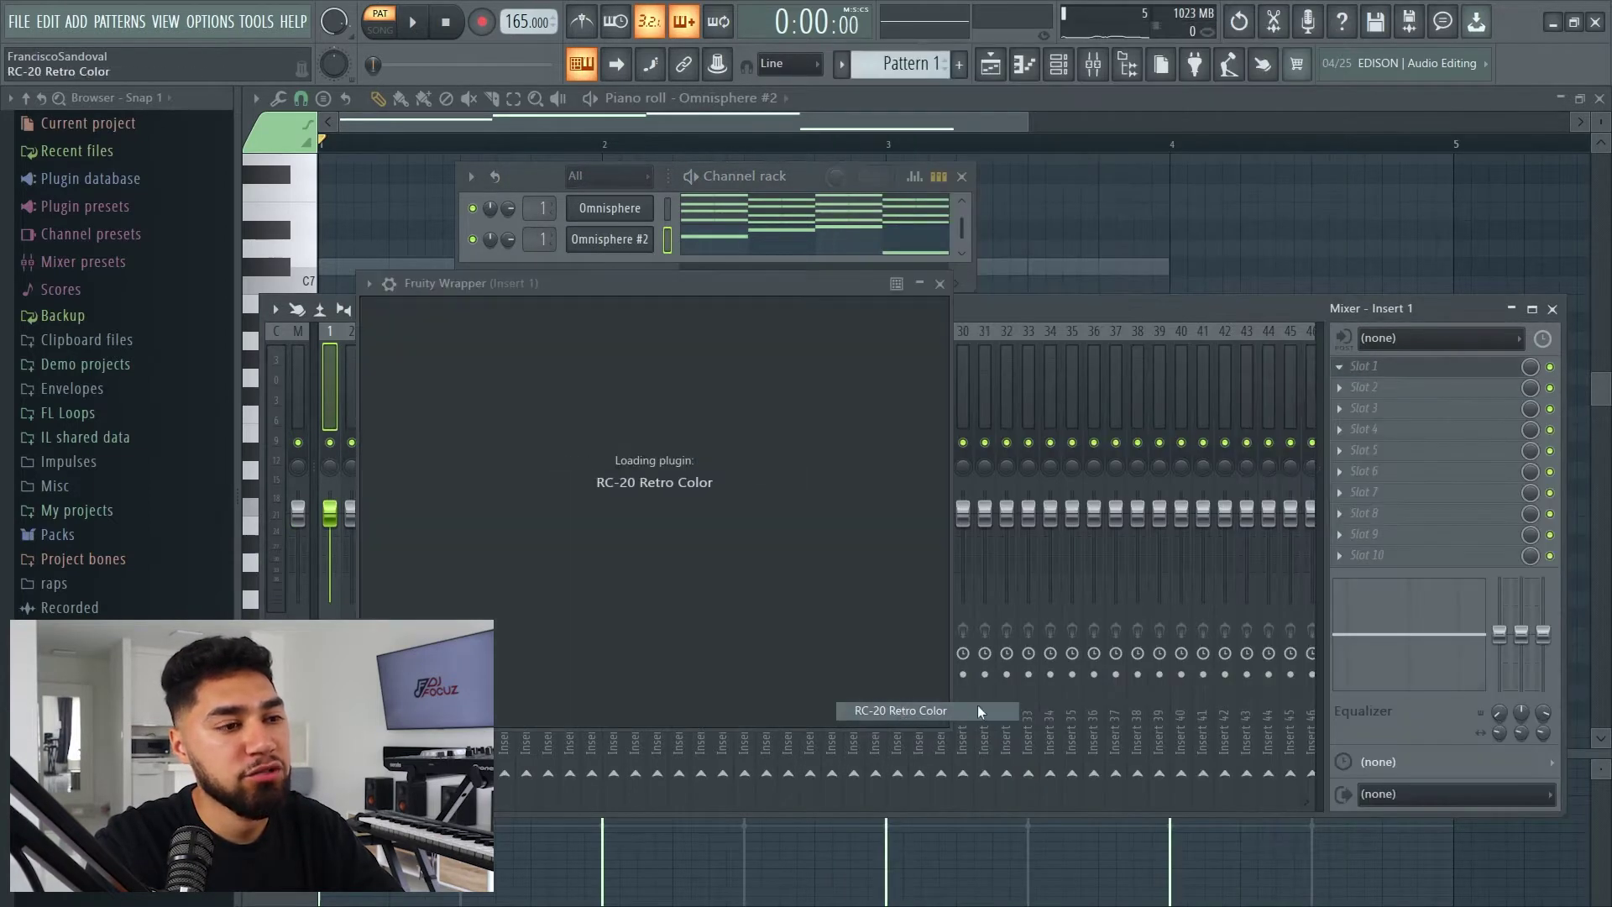
{"action": "left_click_drag", "start_coordinate": [521, 660], "coordinate": [532, 829]}
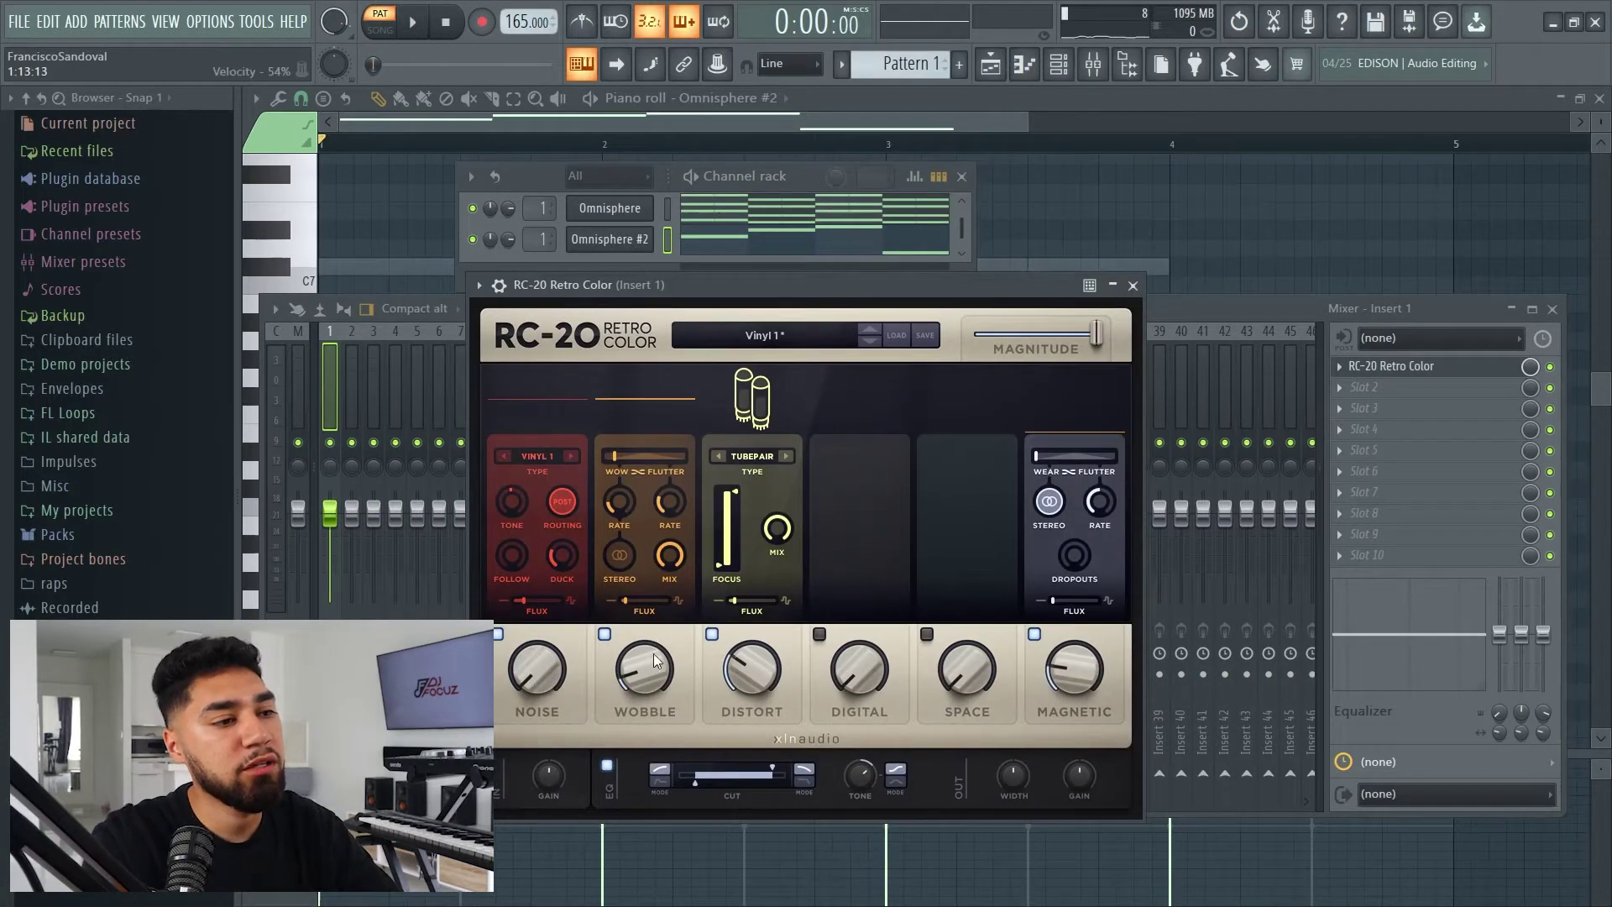
{"action": "left_click_drag", "start_coordinate": [745, 663], "coordinate": [743, 682]}
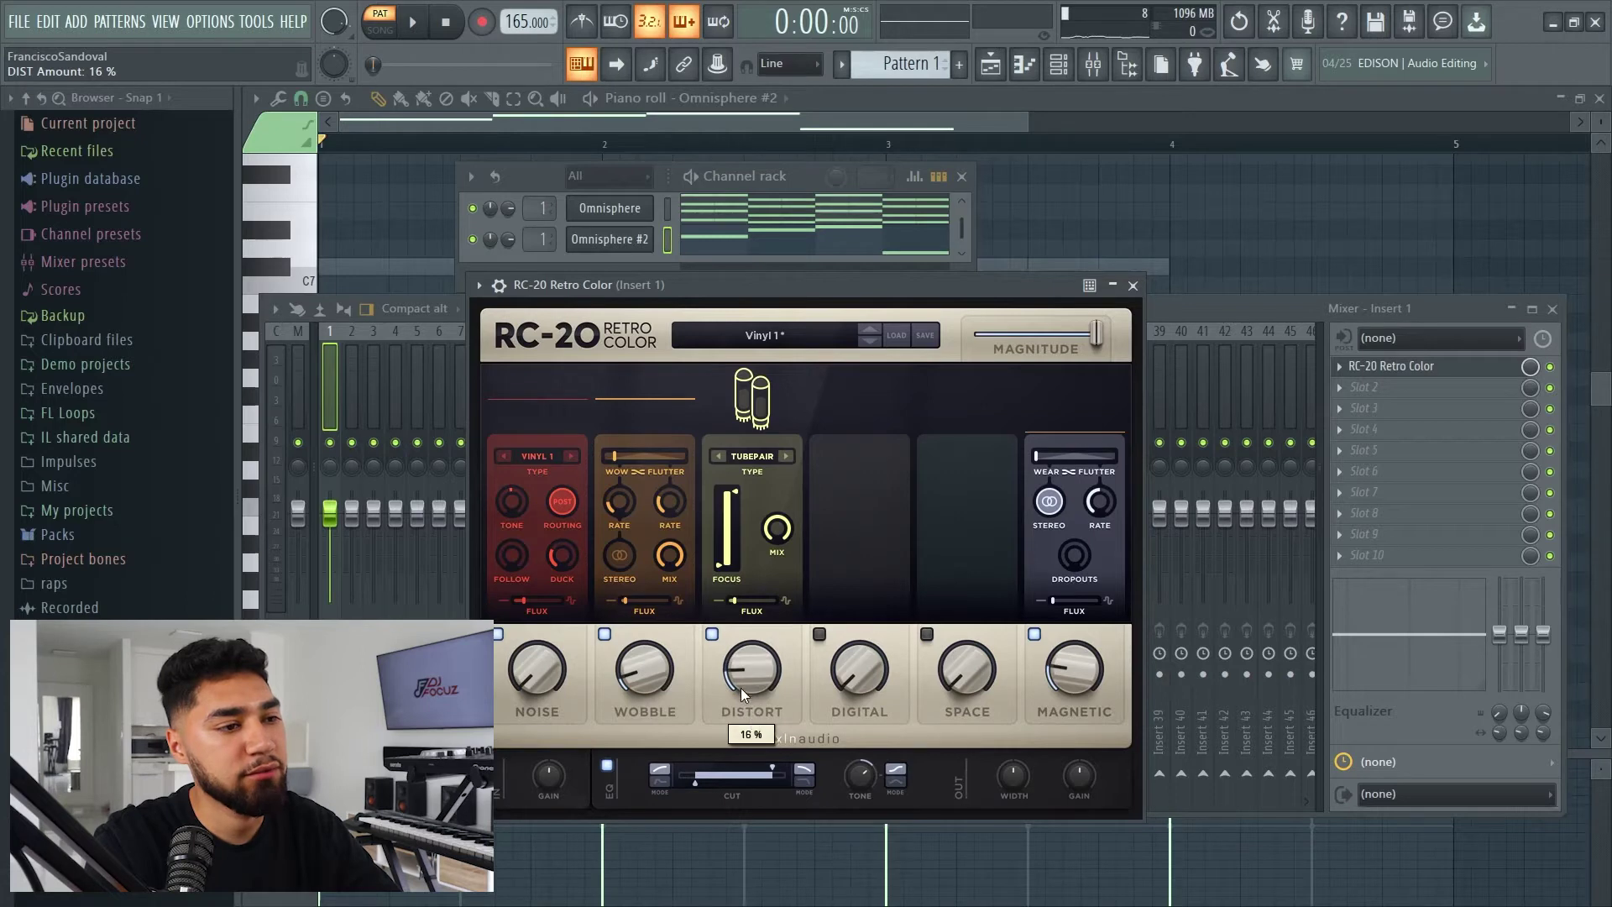
{"action": "left_click_drag", "start_coordinate": [1061, 656], "coordinate": [1065, 667]}
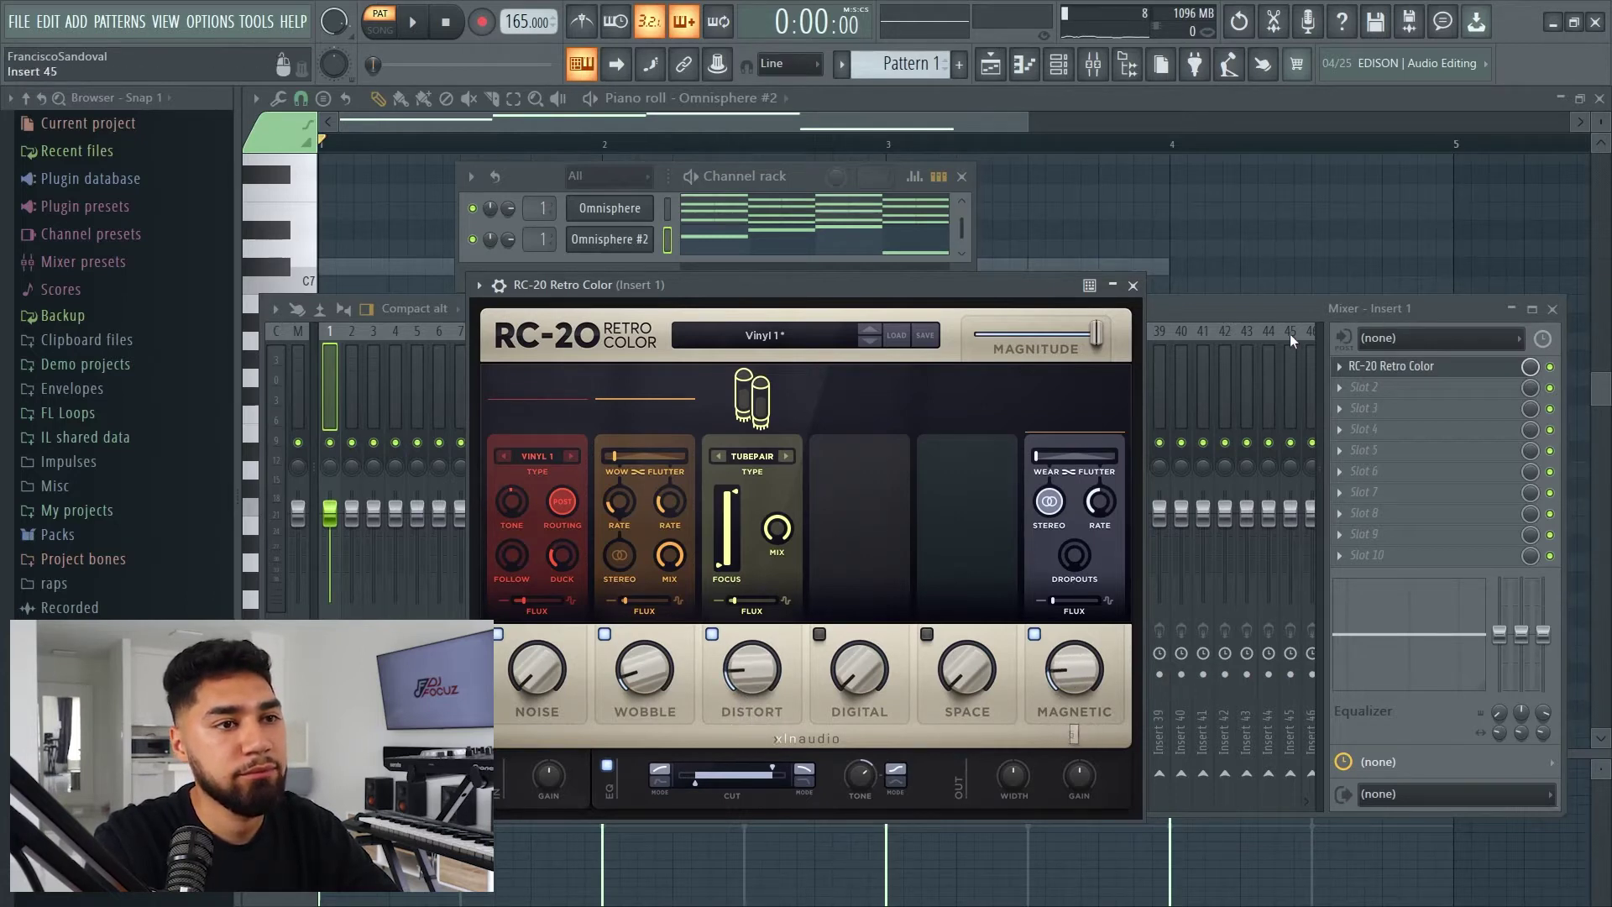
Load HalfTime in the second effect slot of Insert 1 and play the pattern through it
{"action": "left_click", "coordinate": [1376, 393]}
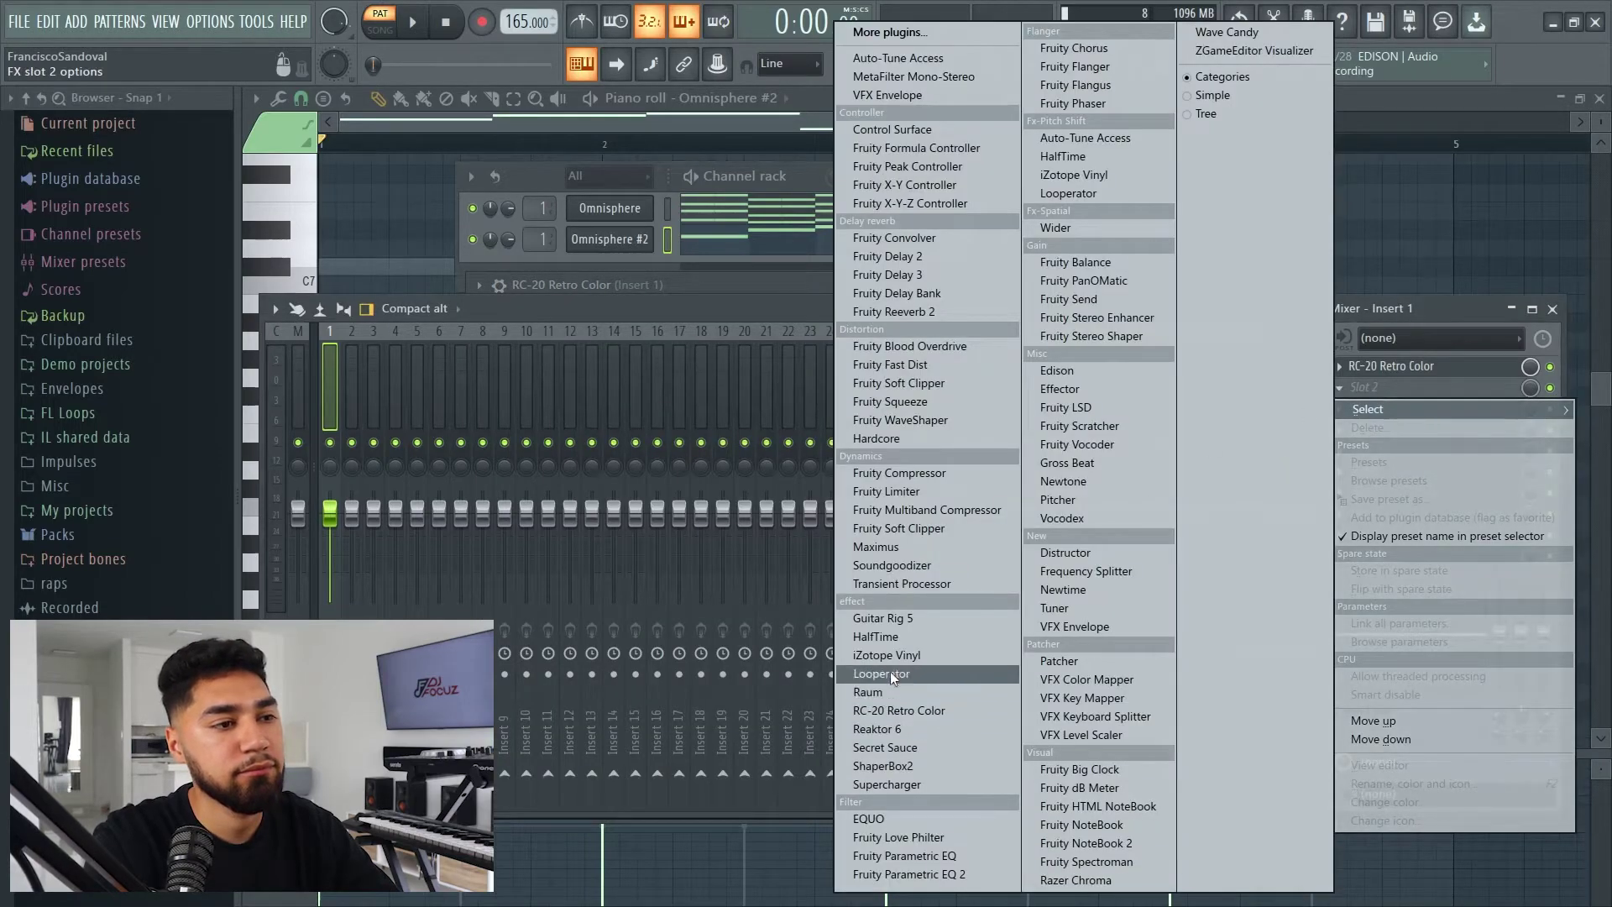
{"action": "left_click", "coordinate": [888, 636]}
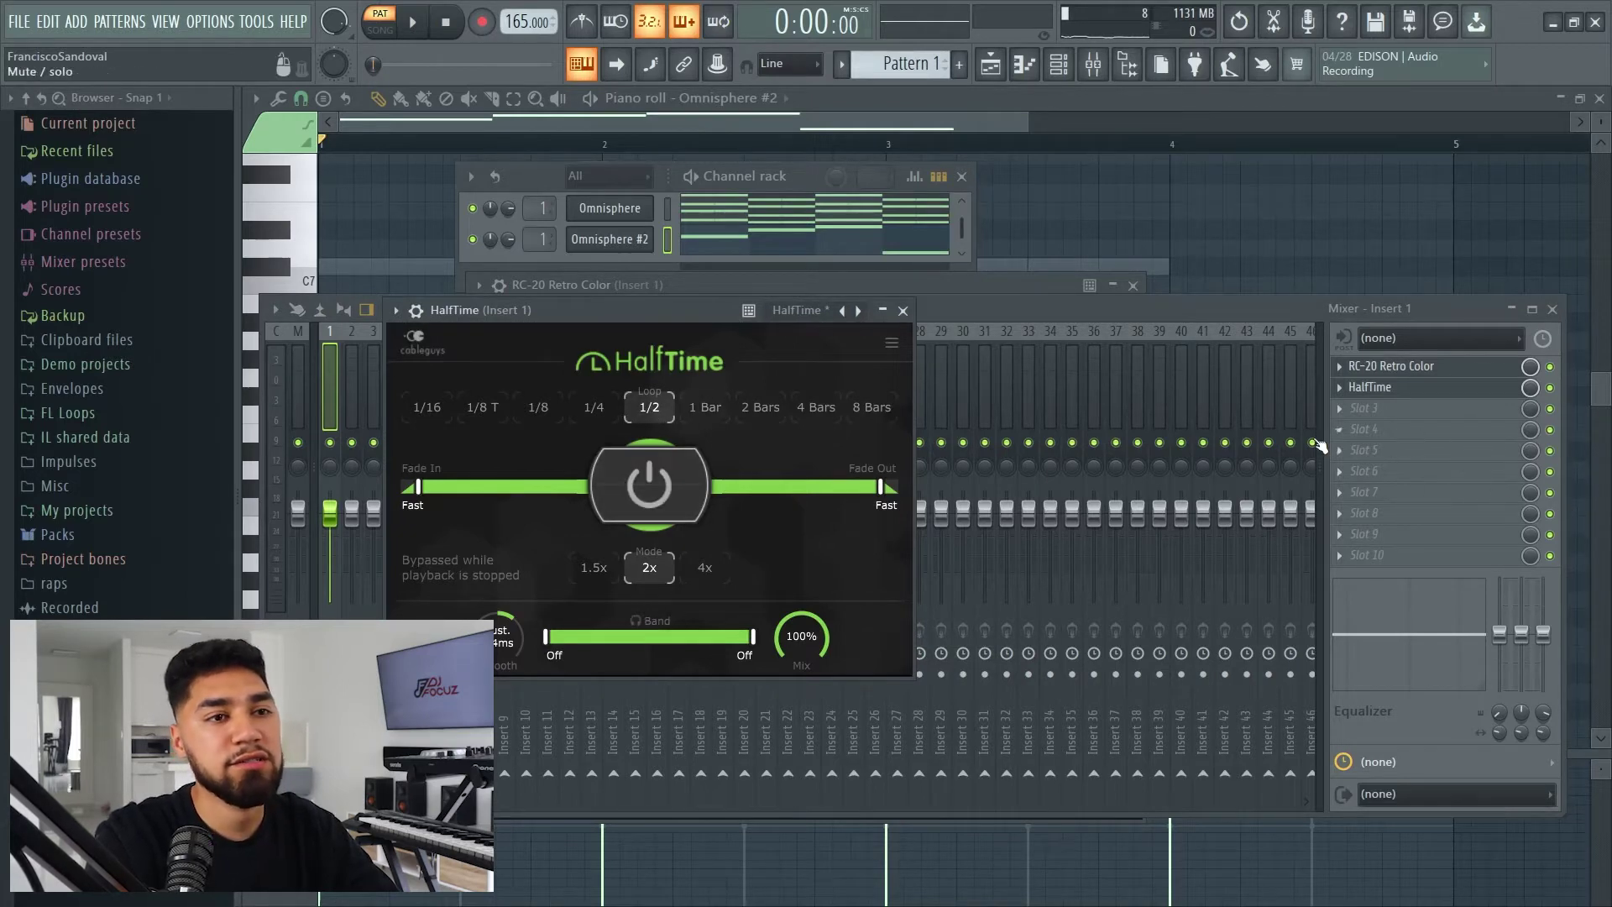
{"action": "key", "text": "space"}
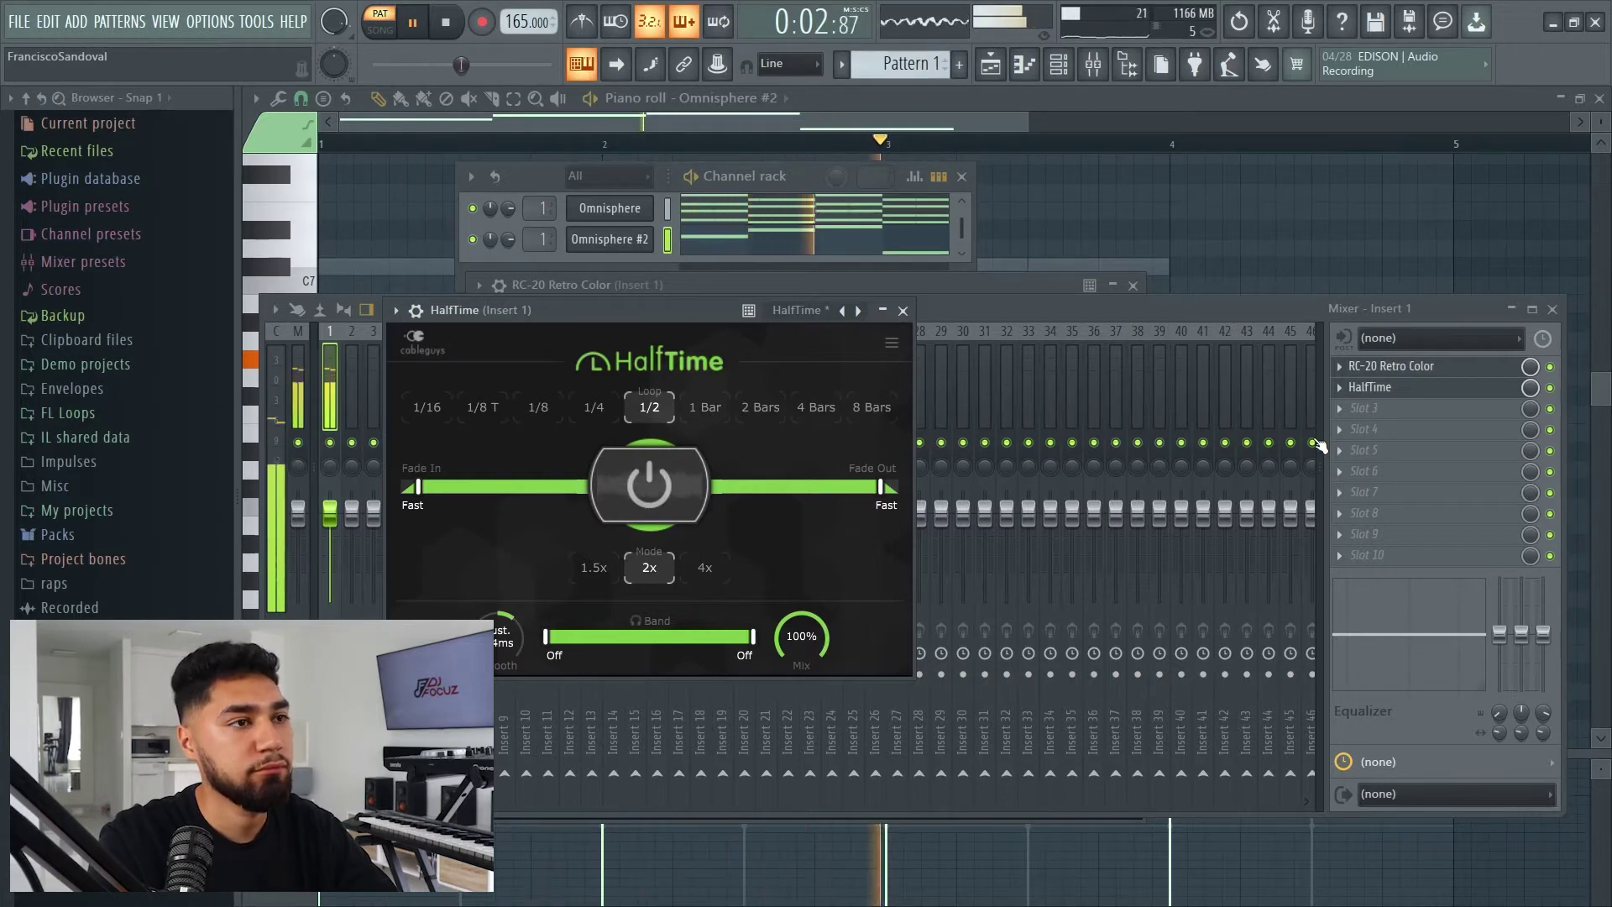
Reopen the Omnisphere #2 piano roll and raise the bar 3 melody note to C#7
{"action": "right_click", "coordinate": [654, 201]}
{"action": "left_click", "coordinate": [621, 242]}
{"action": "right_click", "coordinate": [621, 242]}
{"action": "left_click", "coordinate": [651, 252]}
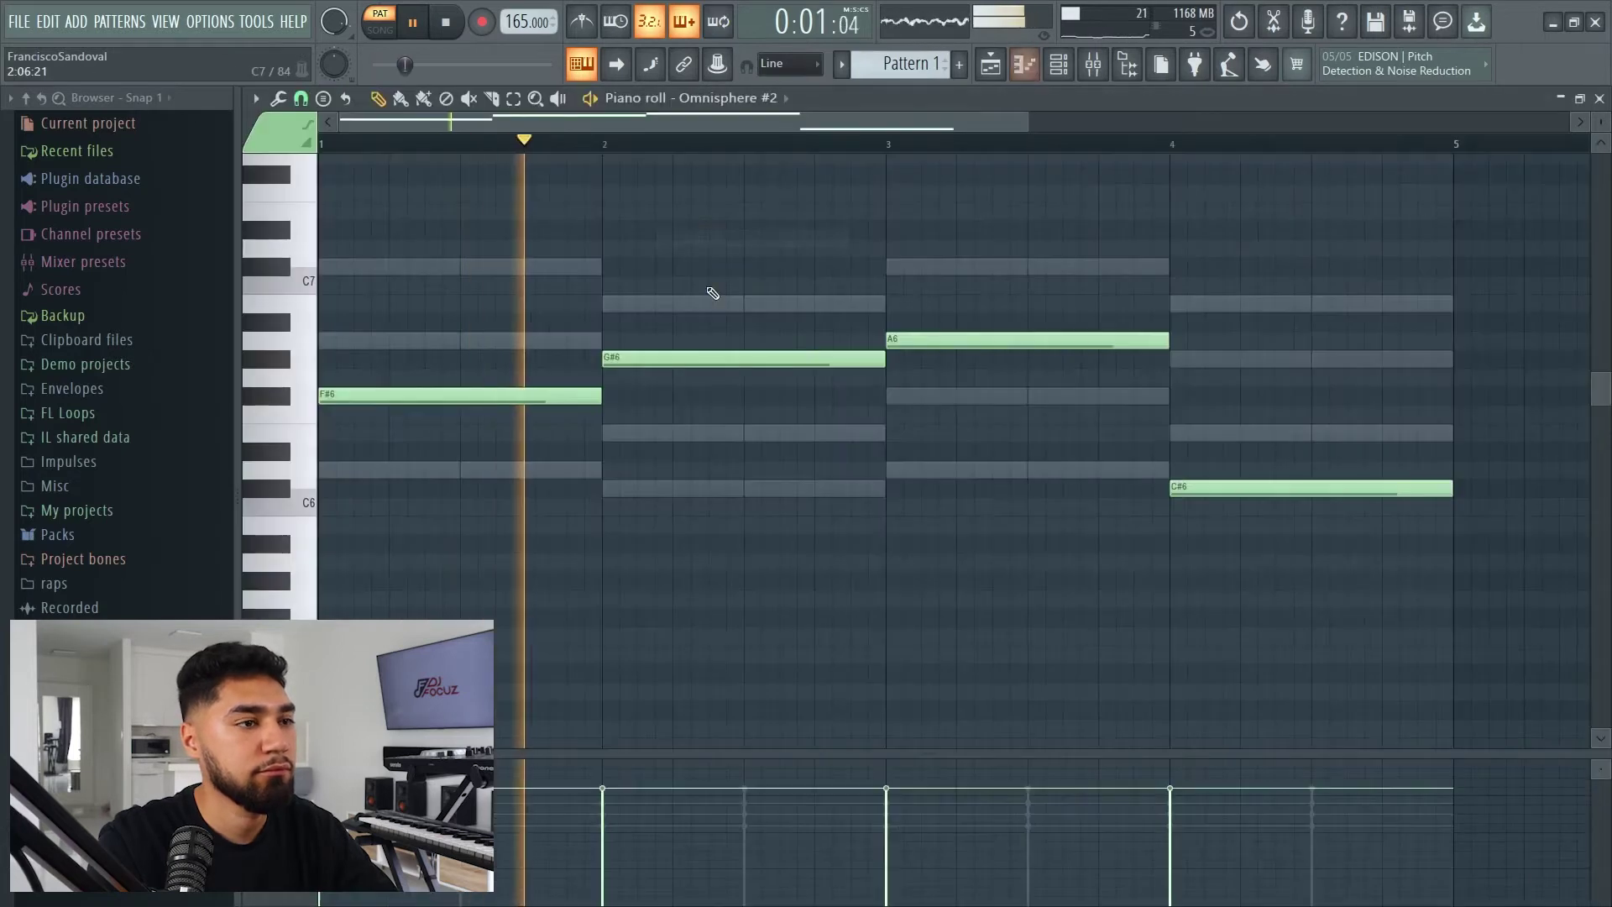
{"action": "left_click_drag", "start_coordinate": [909, 388], "coordinate": [912, 321]}
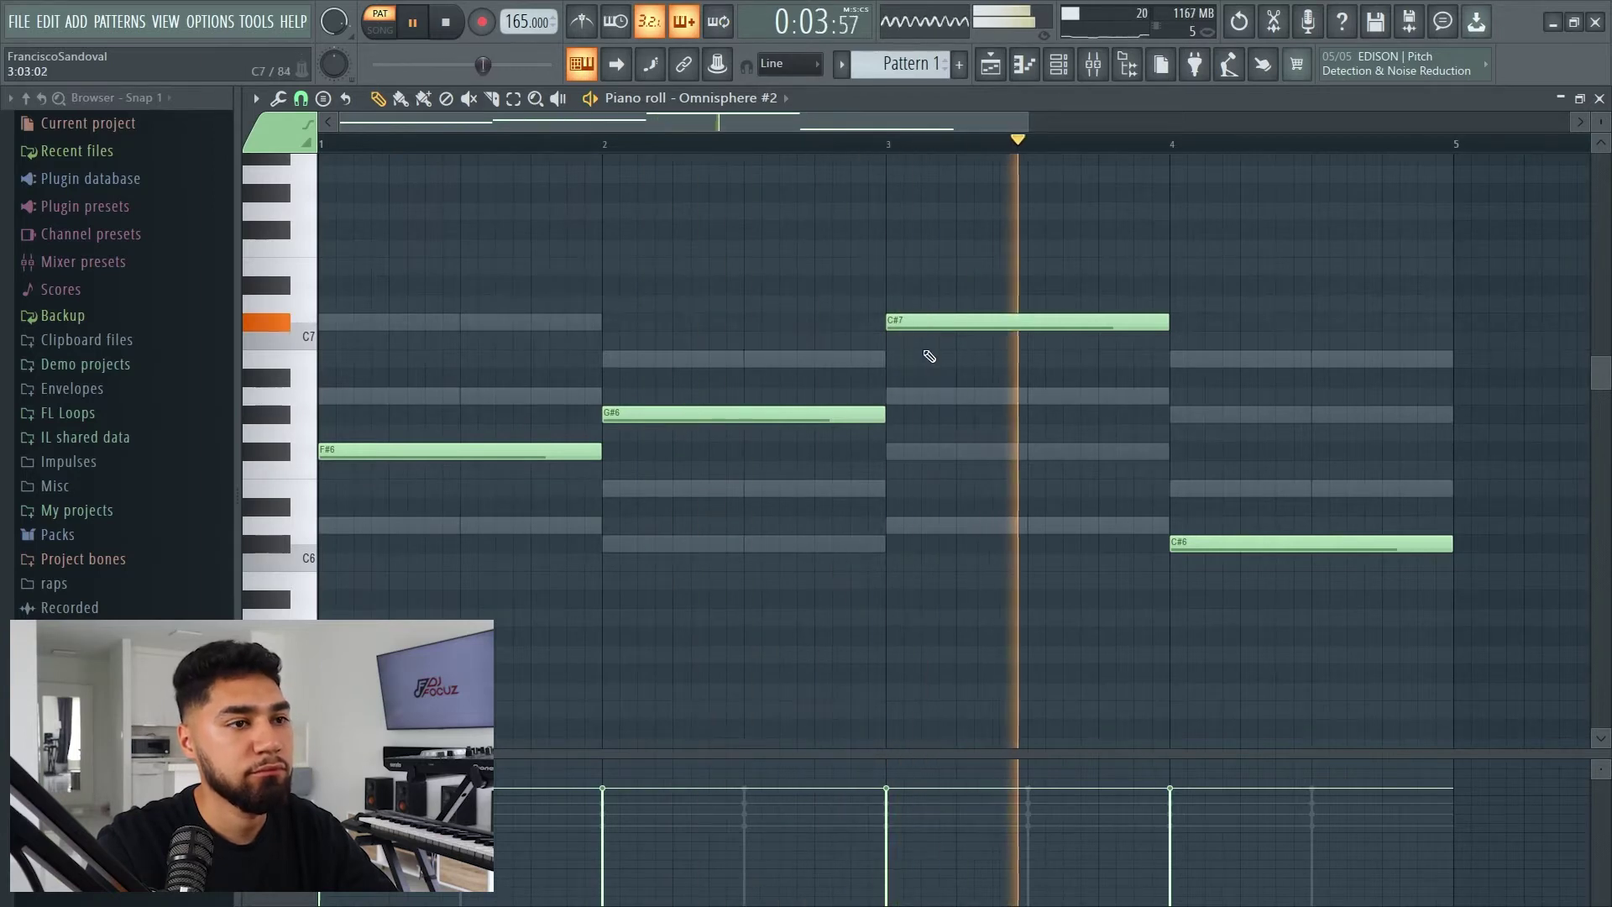
Add short notes C#8, A7, C#8 and A7 at the starts of bars 1 to 4 in Omnisphere's piano roll and play the pattern
{"action": "key", "text": "F6"}
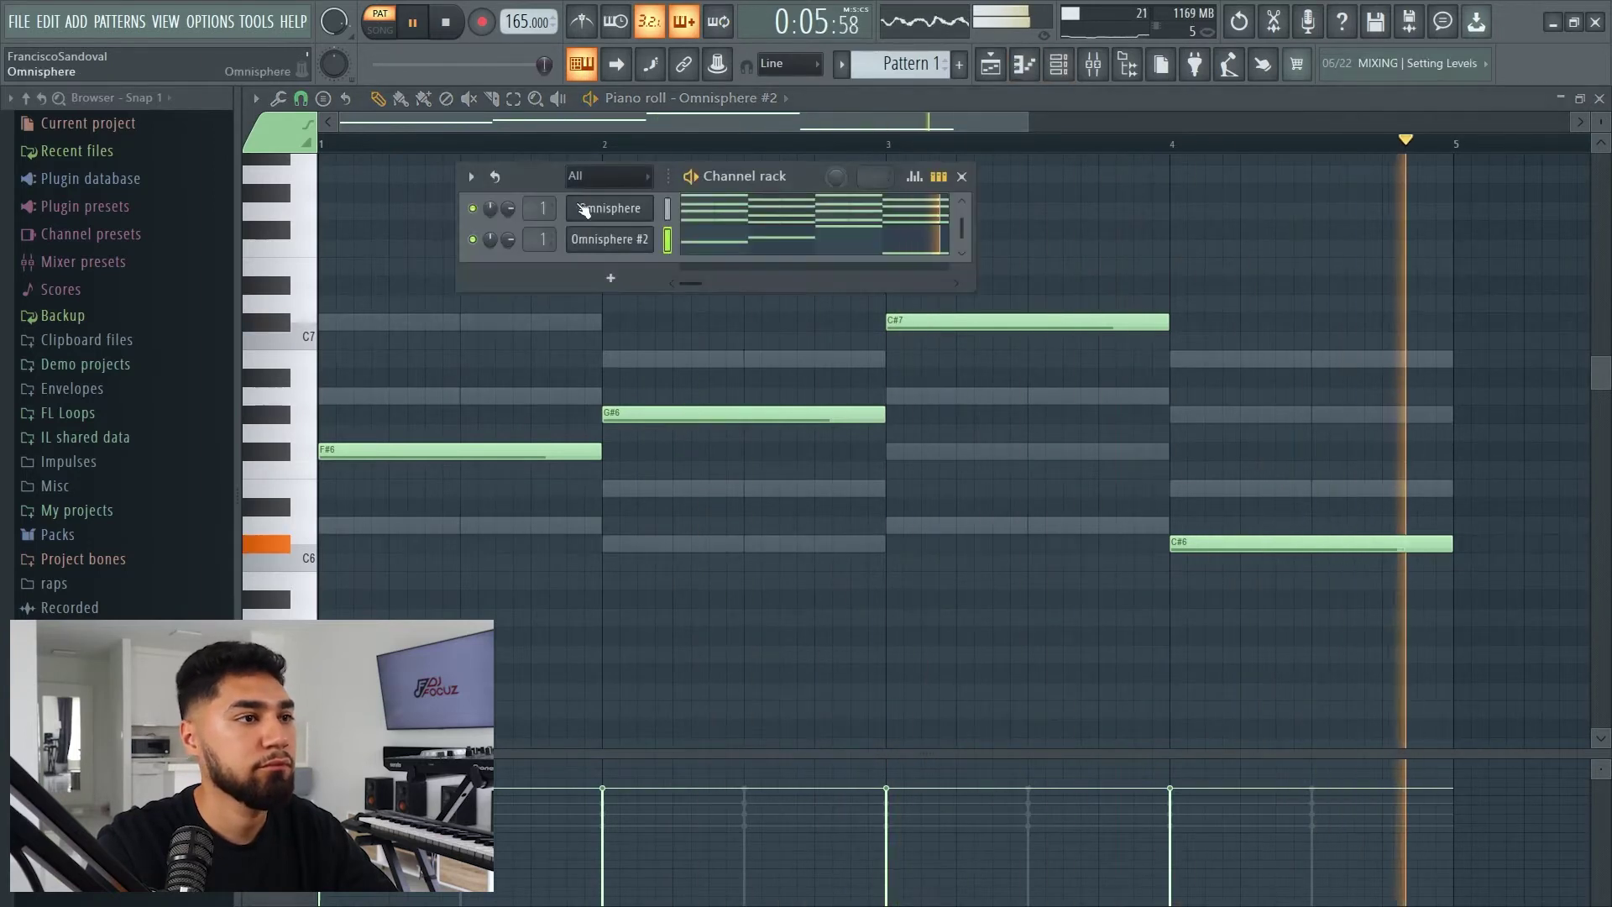
{"action": "right_click", "coordinate": [648, 207]}
{"action": "left_click", "coordinate": [674, 208]}
{"action": "scroll", "coordinate": [428, 330], "scroll_direction": "up", "scroll_amount": 5}
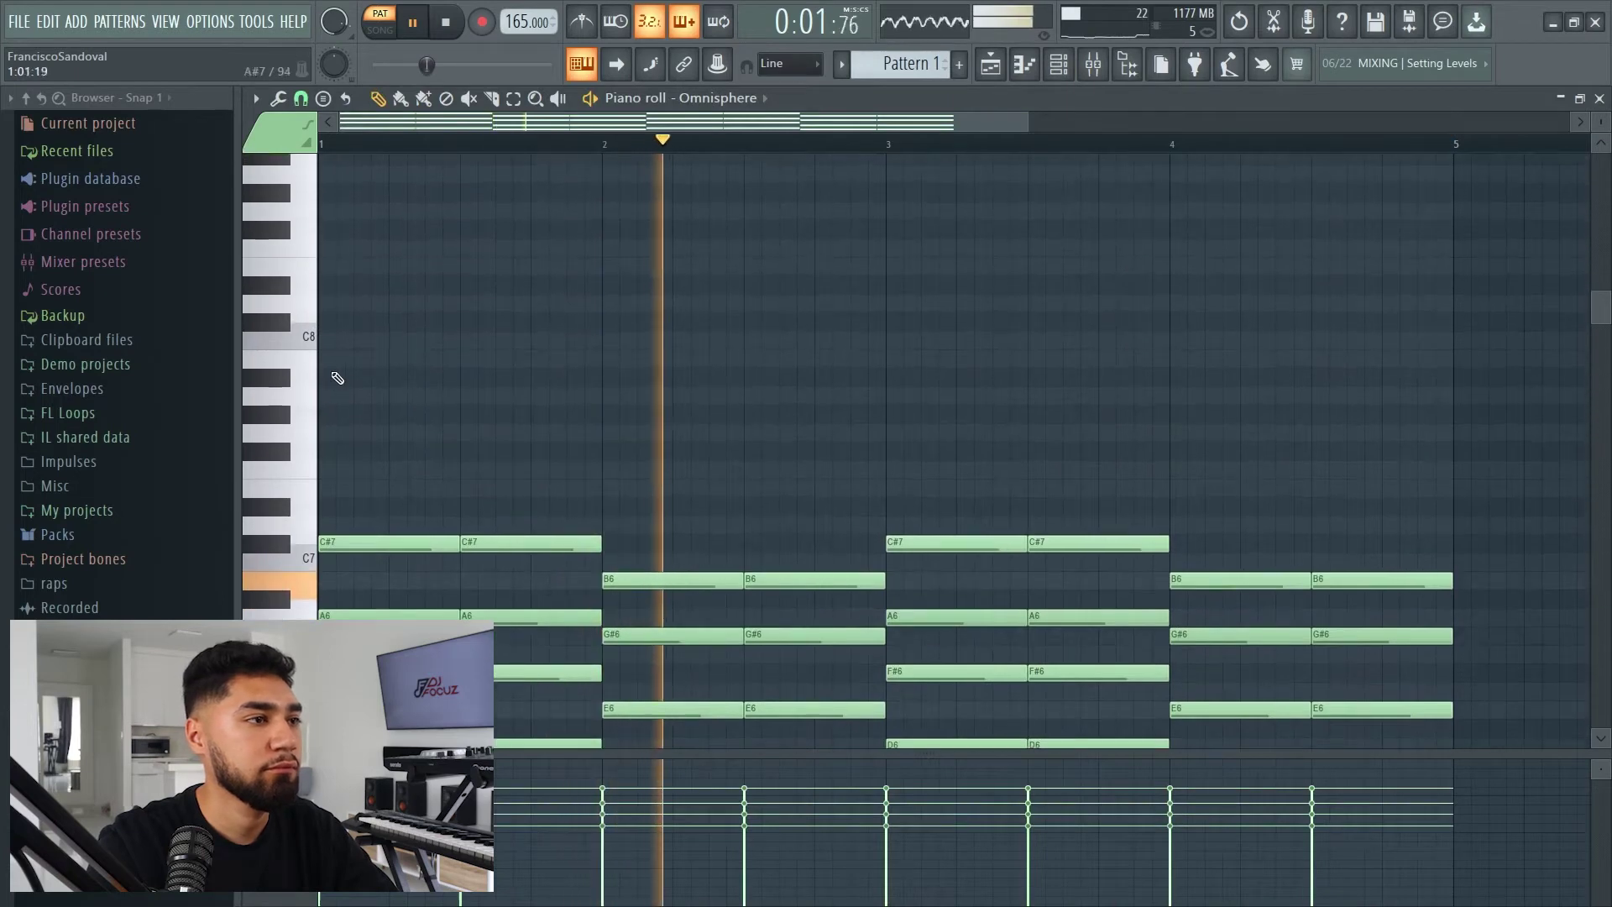
{"action": "key", "text": "space"}
{"action": "left_click", "coordinate": [328, 320]}
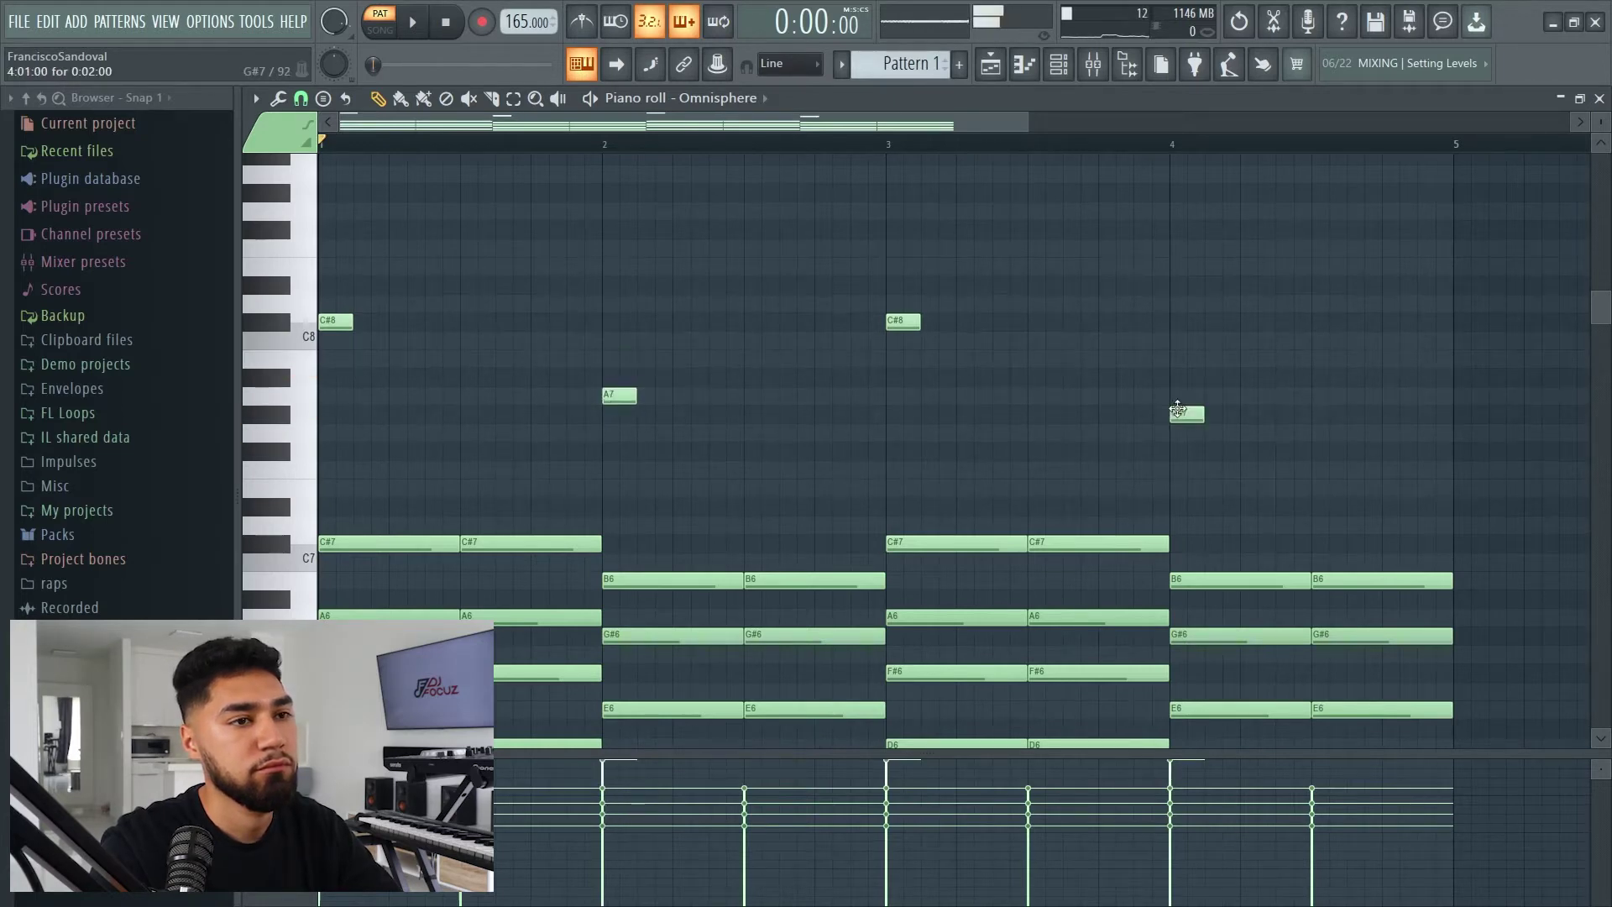
{"action": "key", "text": "space"}
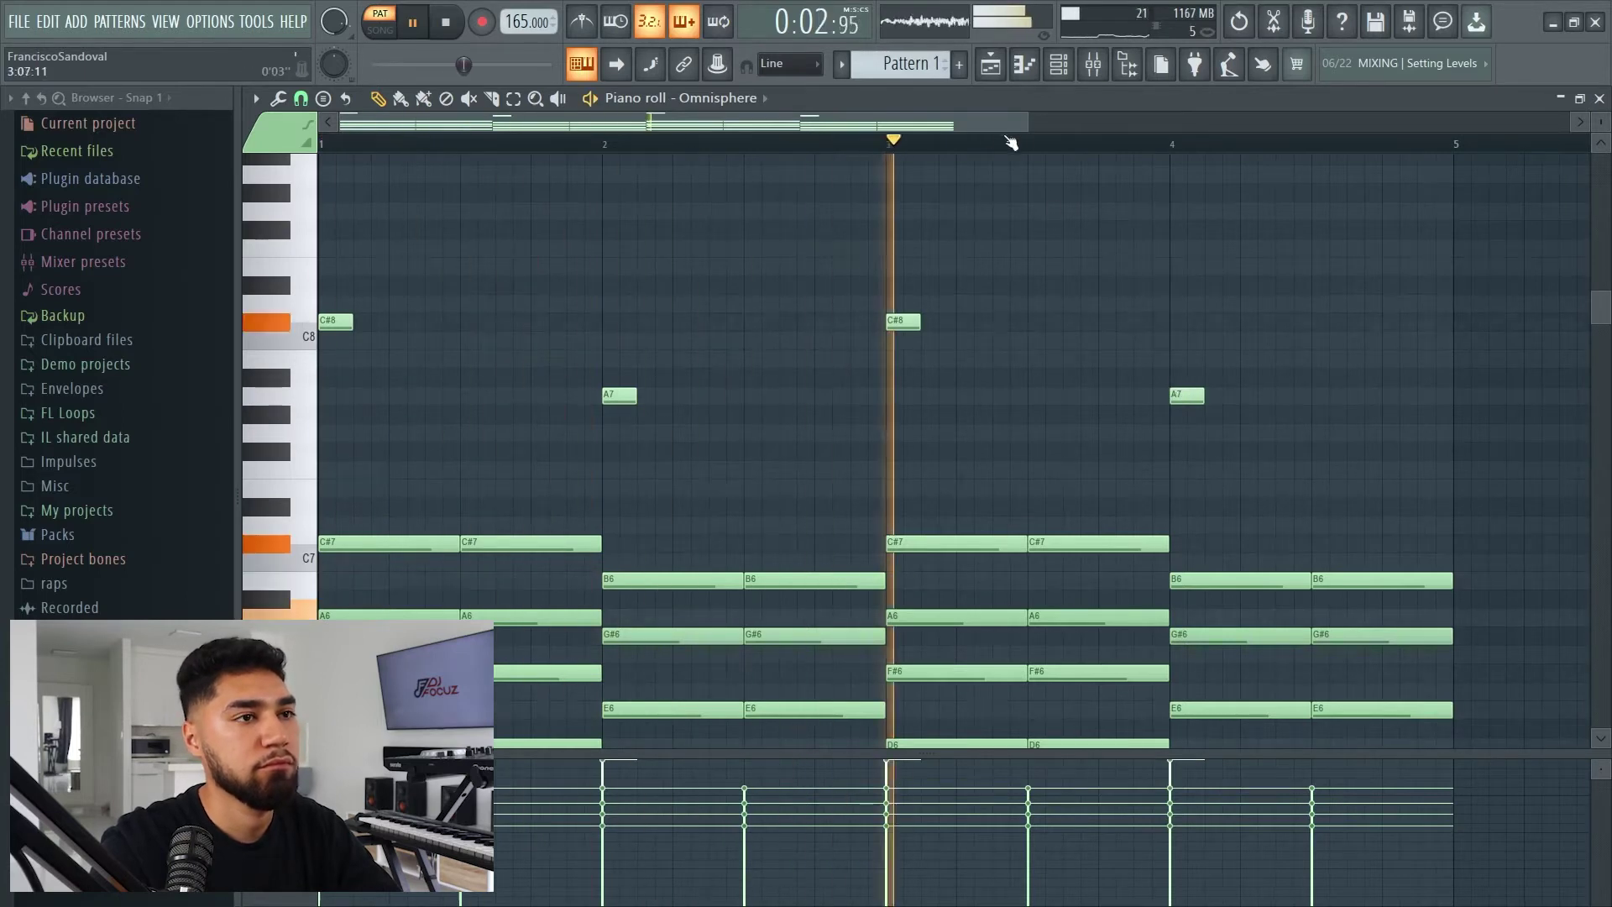
{"action": "scroll", "coordinate": [1226, 164], "scroll_direction": "down", "scroll_amount": 2}
{"action": "scroll", "coordinate": [1244, 263], "scroll_direction": "down", "scroll_amount": 2}
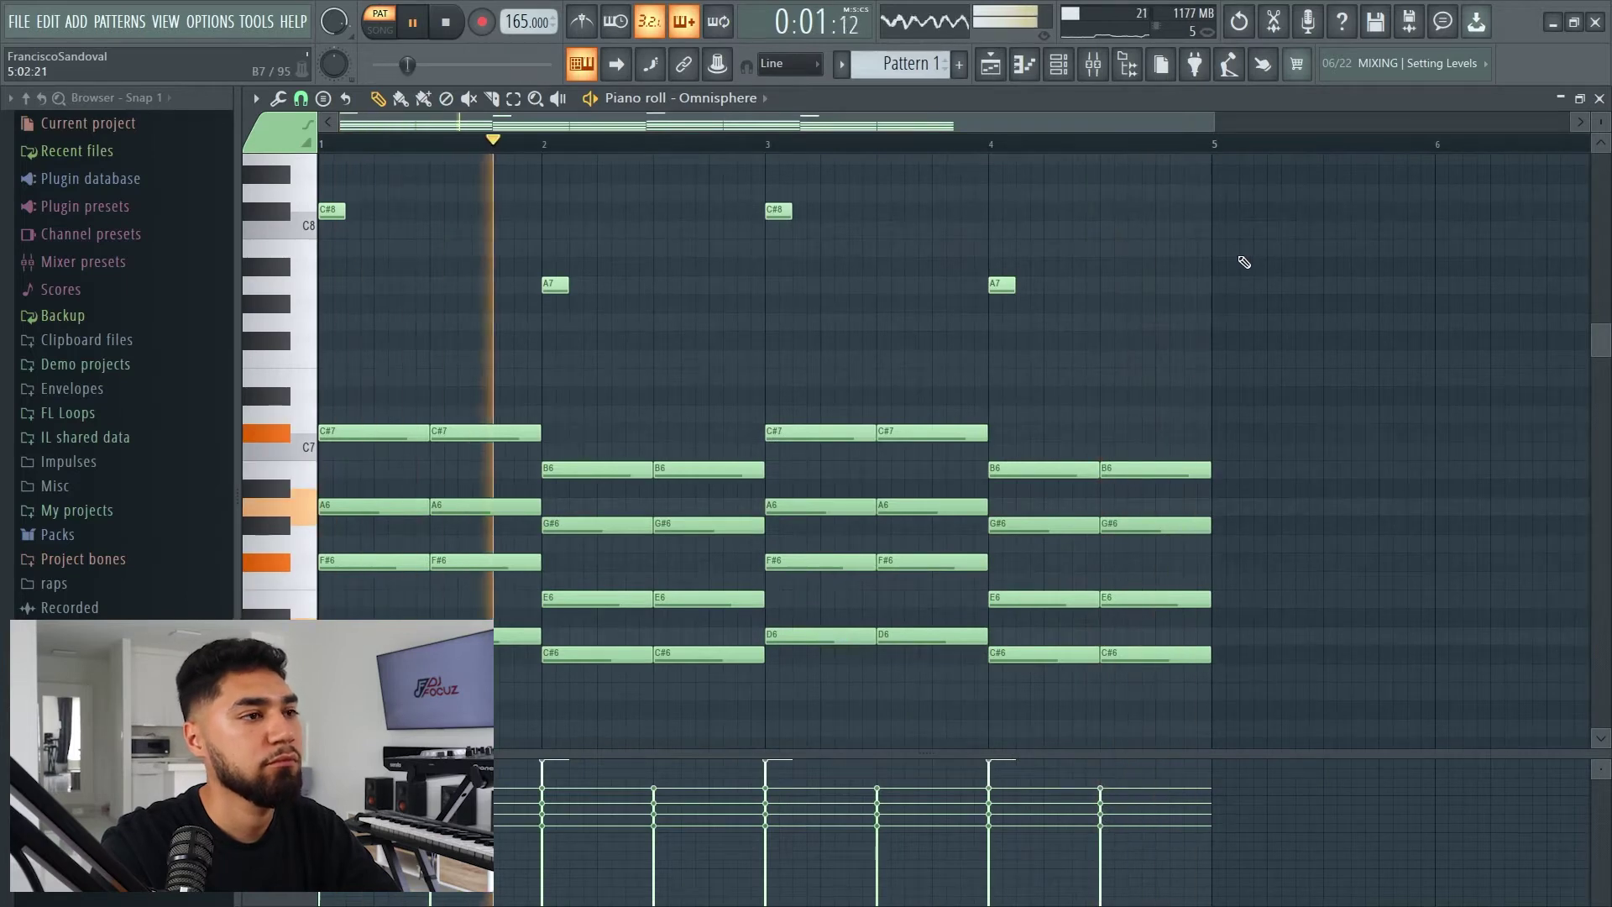
{"action": "scroll", "coordinate": [608, 378], "scroll_direction": "up", "scroll_amount": 2}
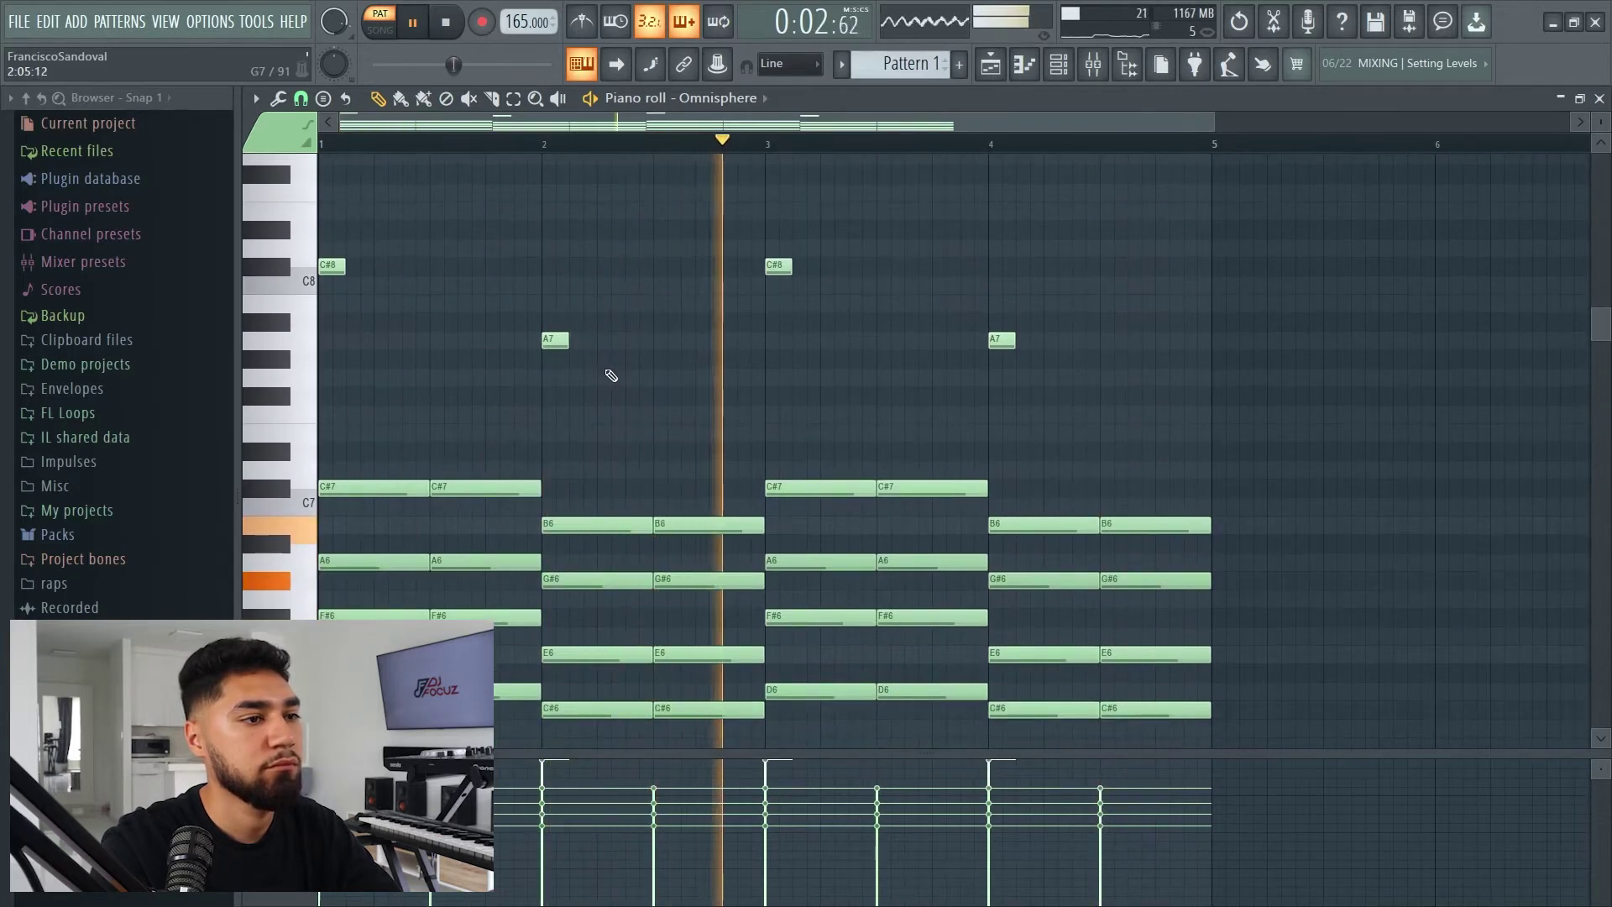
Add a third Omnisphere channel with the Clipped Sines Bass patch and open its piano roll
{"action": "key", "text": "F6"}
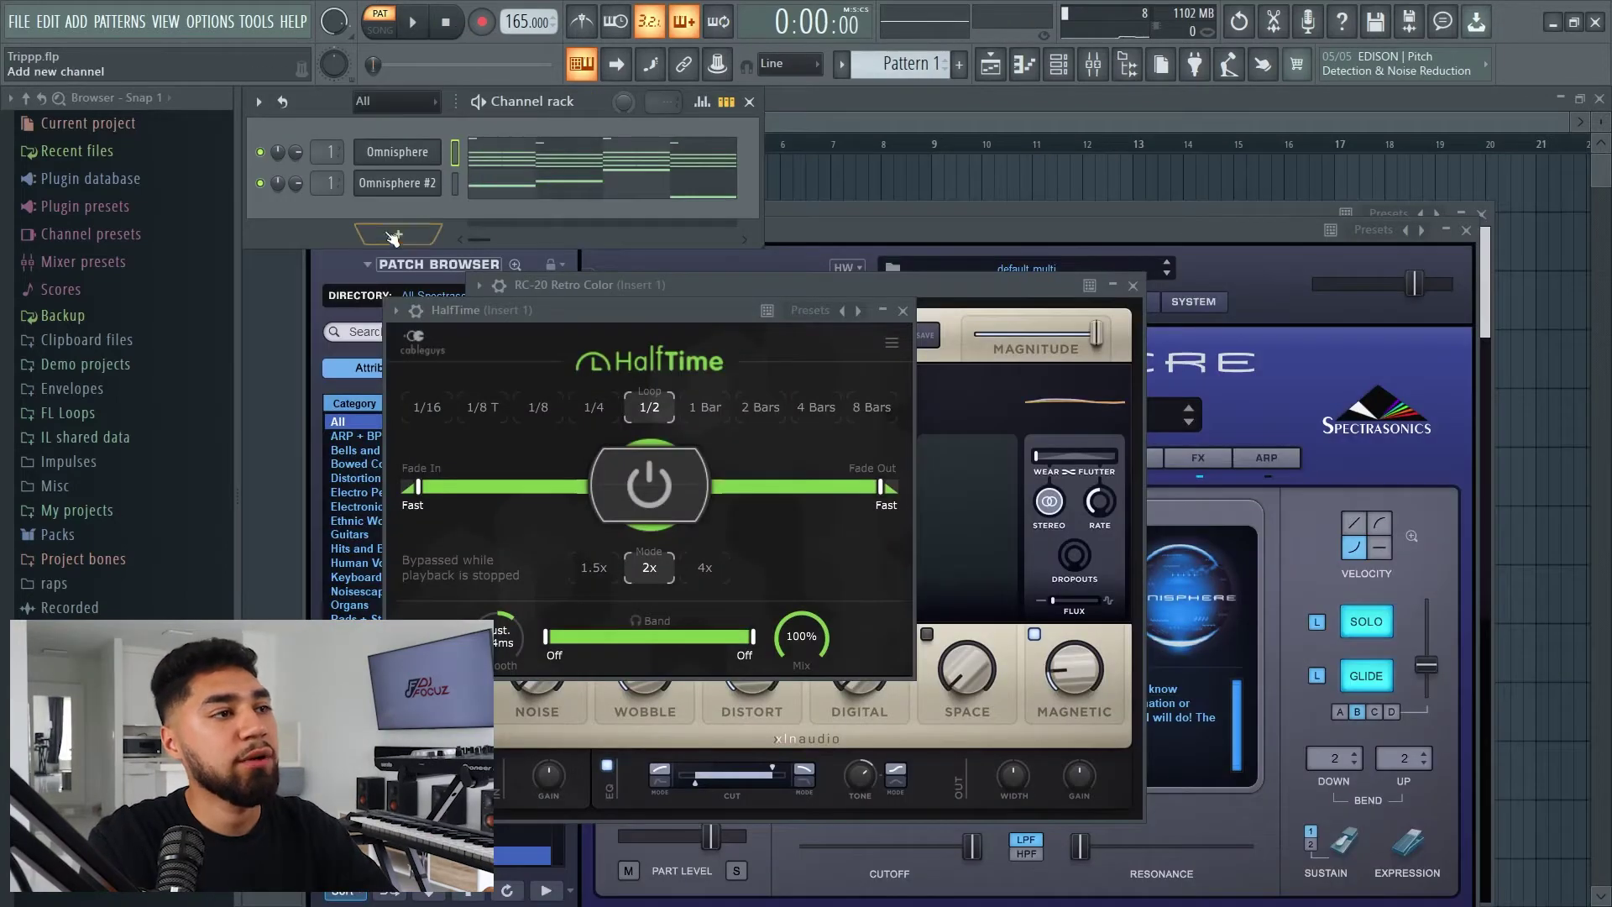
{"action": "left_click", "coordinate": [414, 238]}
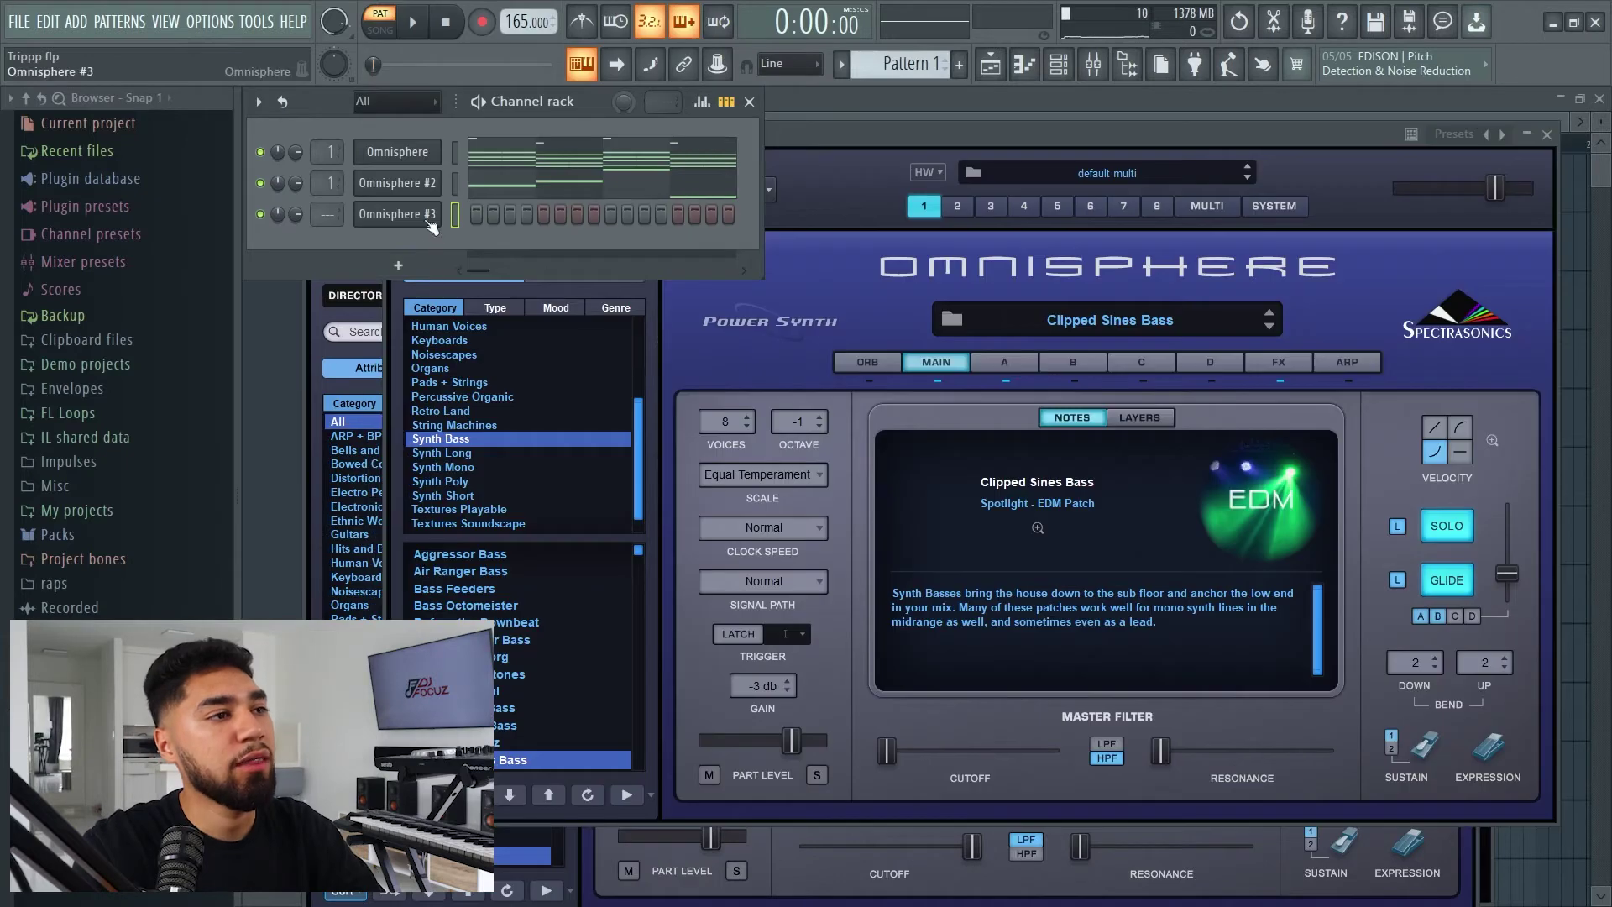
{"action": "right_click", "coordinate": [429, 208]}
{"action": "left_click", "coordinate": [498, 215]}
Write one-bar bass notes D6, A6, D6 and A6 across bars 1 to 4 for Omnisphere #3
{"action": "scroll", "coordinate": [639, 384], "scroll_direction": "up", "scroll_amount": 6}
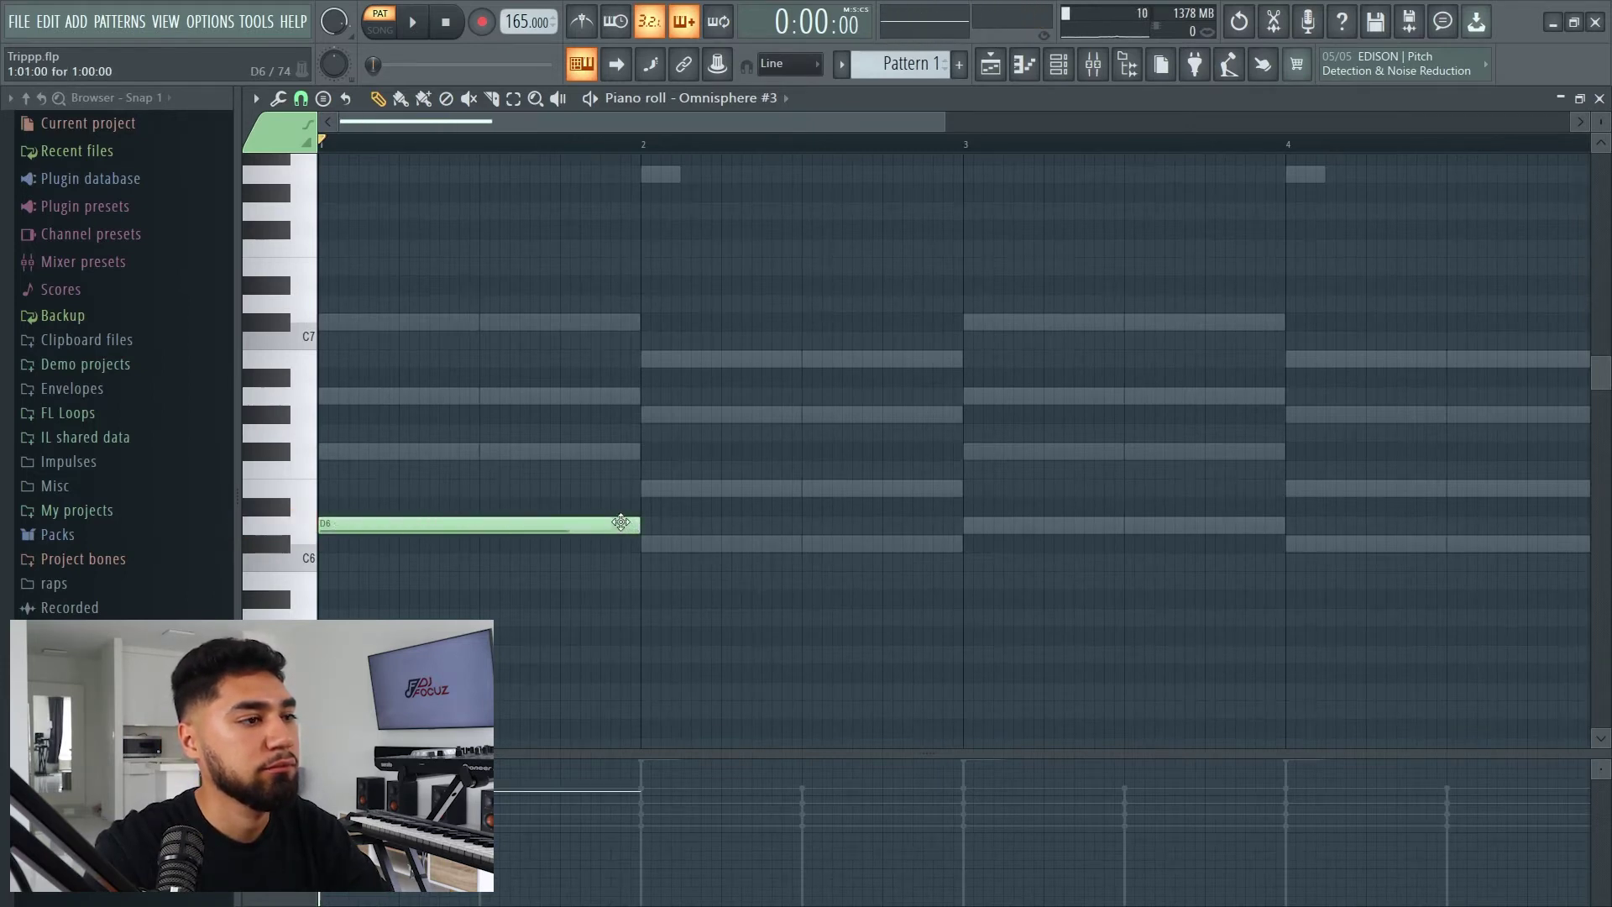
{"action": "mouse_move", "coordinate": [730, 413]}
{"action": "left_mouse_down"}
{"action": "mouse_move", "coordinate": [728, 361]}
{"action": "mouse_move", "coordinate": [728, 416]}
{"action": "mouse_move", "coordinate": [729, 396]}
{"action": "left_mouse_up"}
{"action": "left_click", "coordinate": [965, 526]}
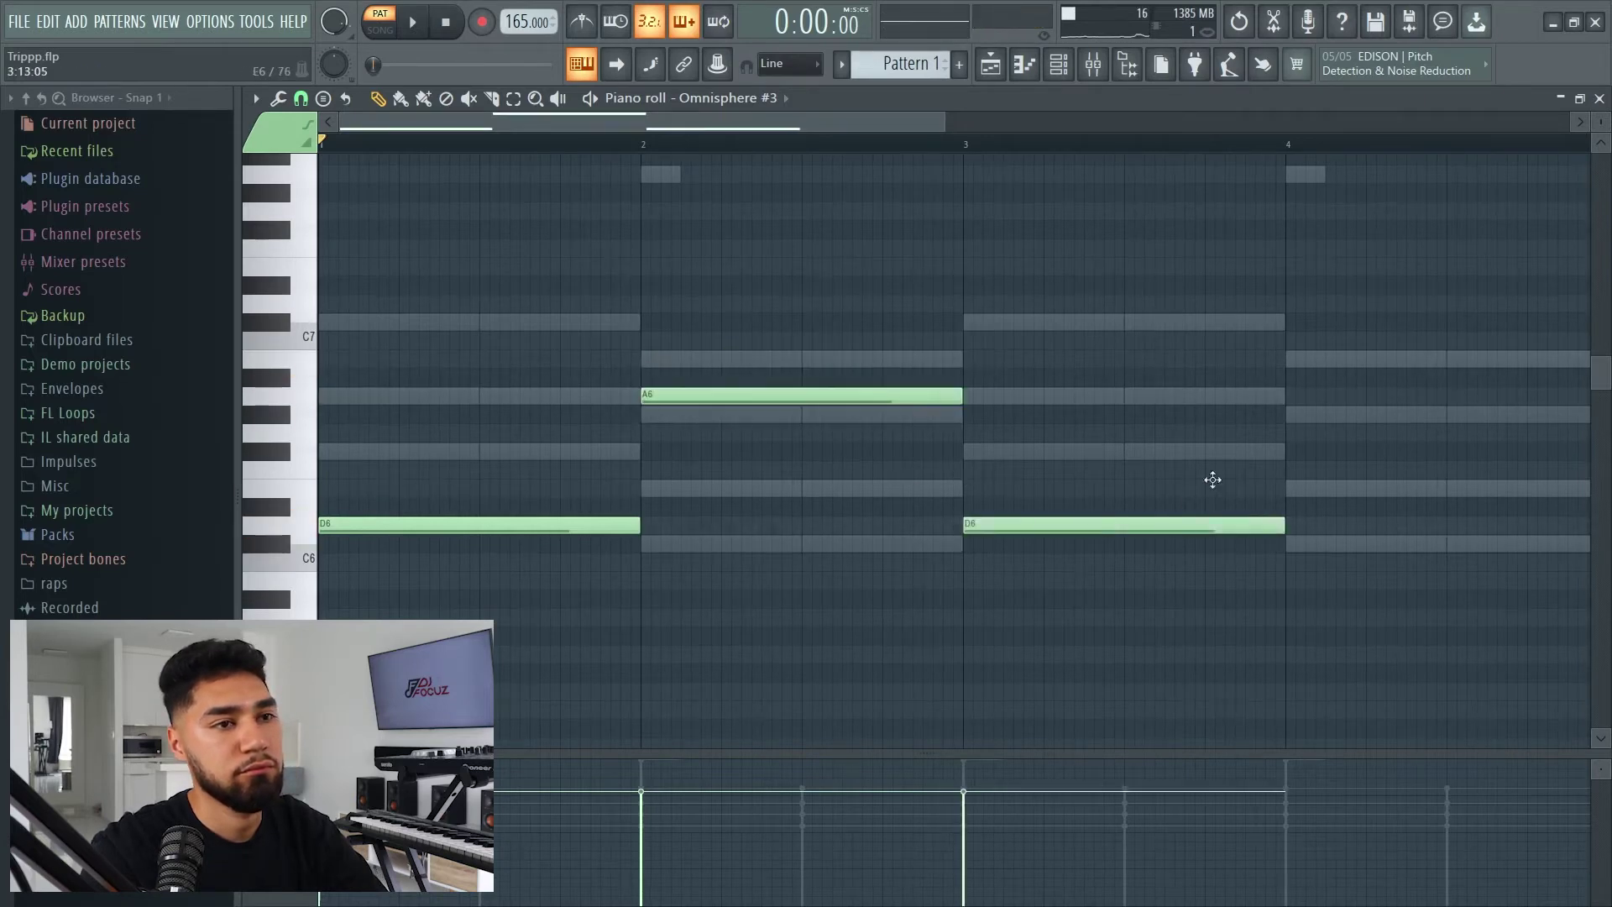
{"action": "left_click_drag", "start_coordinate": [1297, 414], "coordinate": [1287, 374]}
{"action": "scroll", "coordinate": [1283, 375], "scroll_direction": "down", "scroll_amount": 2, "text": "ctrl"}
{"action": "scroll", "coordinate": [1175, 504], "scroll_direction": "down", "scroll_amount": 1}
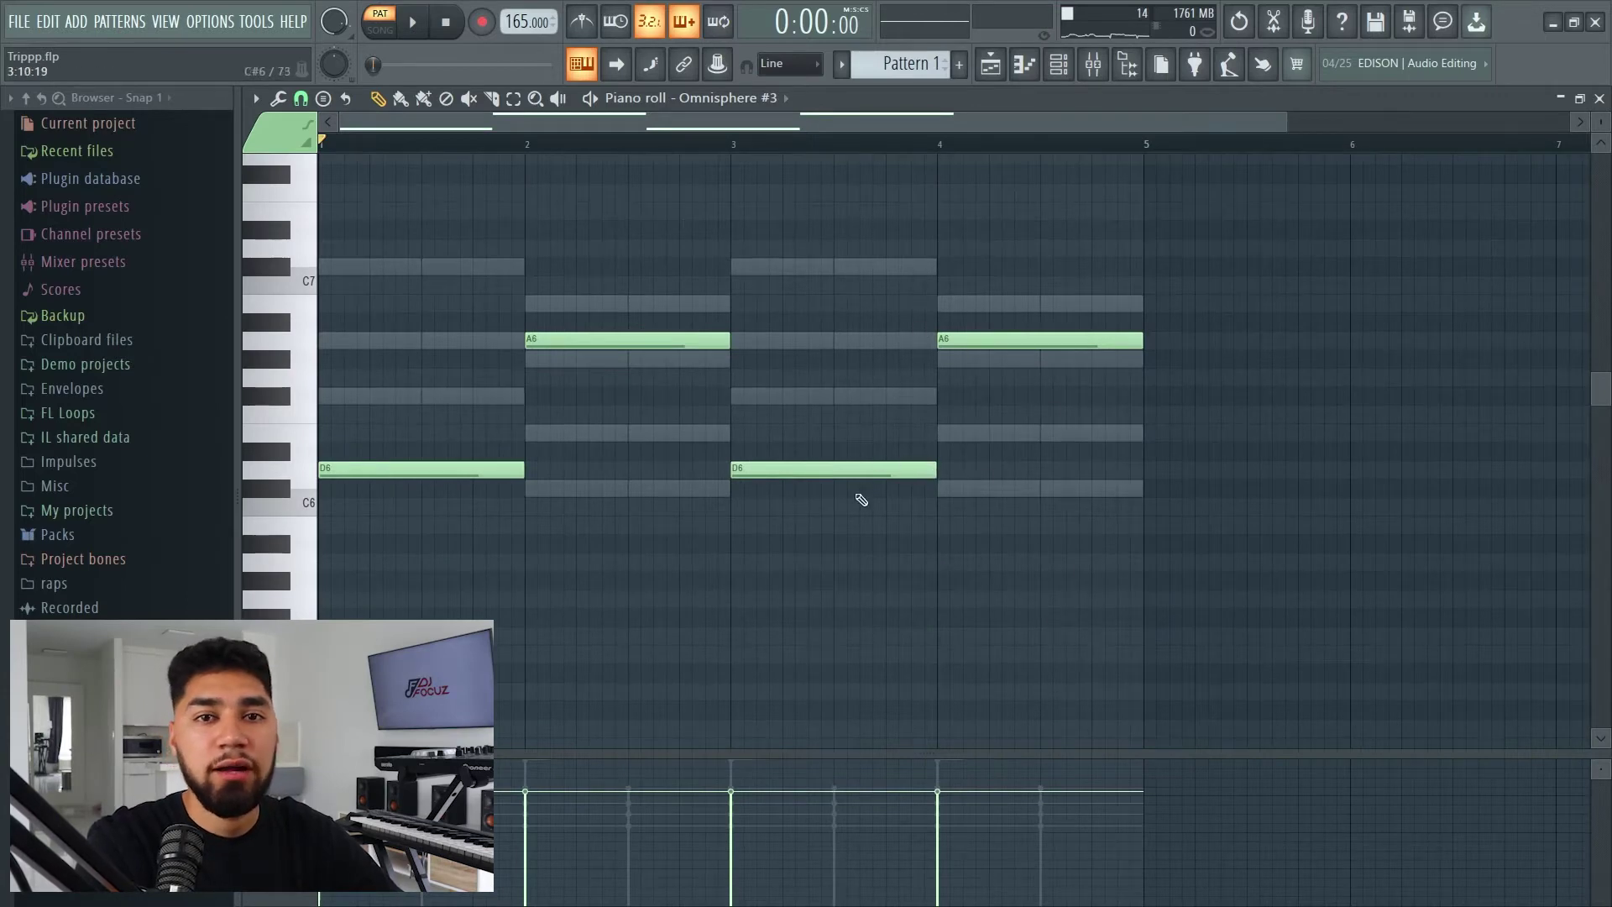
Transpose all the Omnisphere #3 bass notes down two octaves to D4 and A4 and play them
{"action": "key", "text": "ctrl+Down"}
{"action": "key", "text": "ctrl+Down"}
{"action": "scroll", "coordinate": [855, 428], "scroll_direction": "down", "scroll_amount": 7}
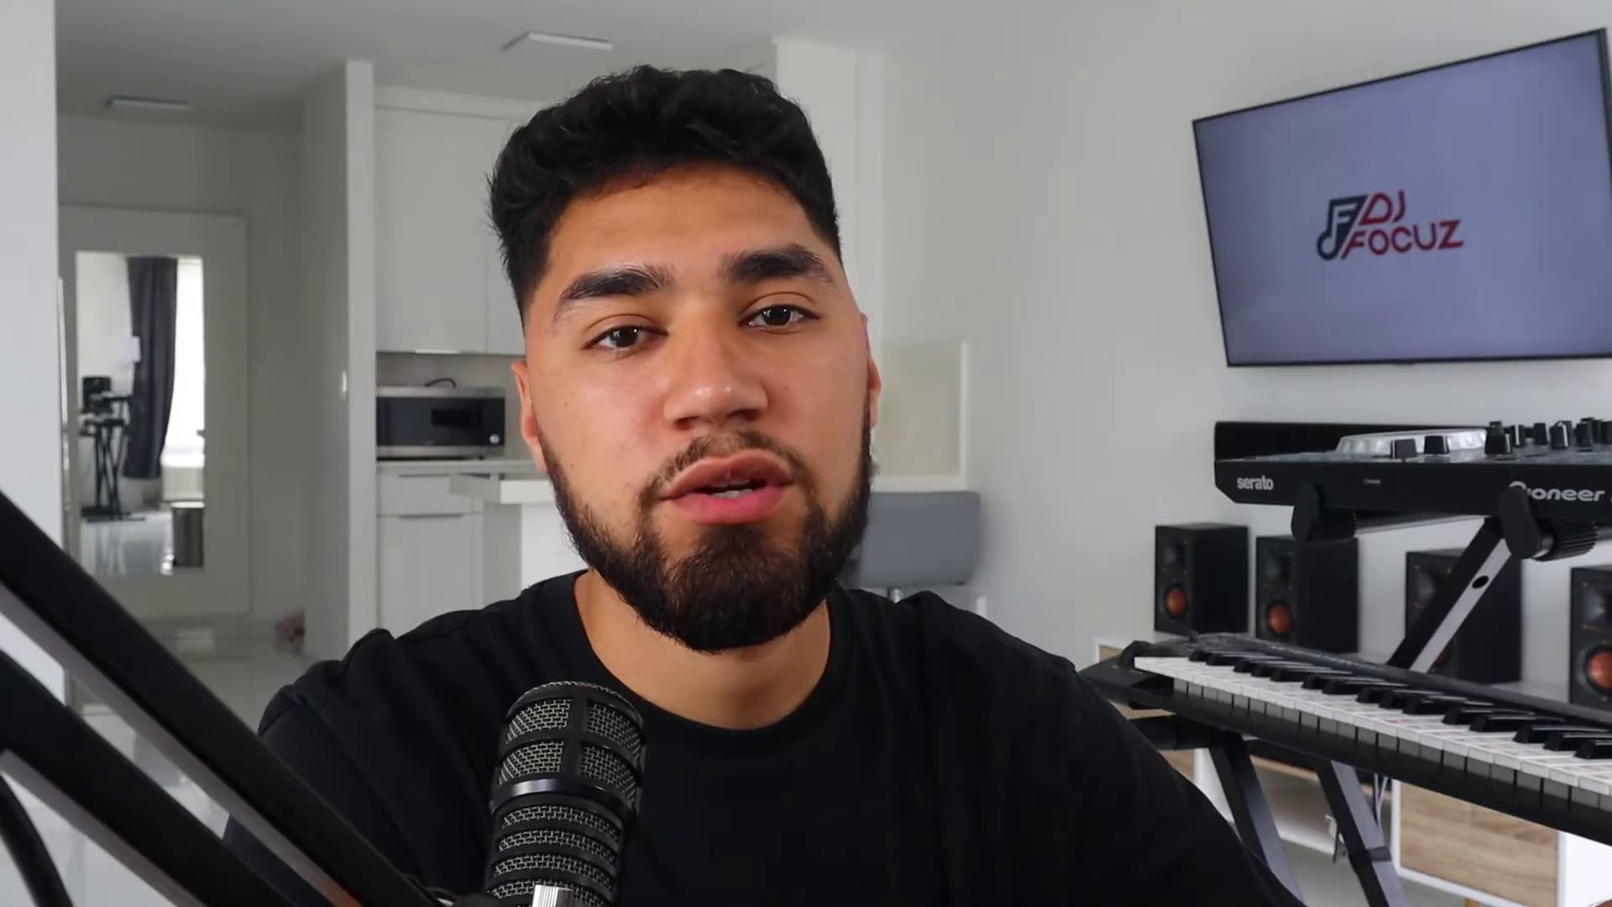
{"action": "key", "text": "space"}
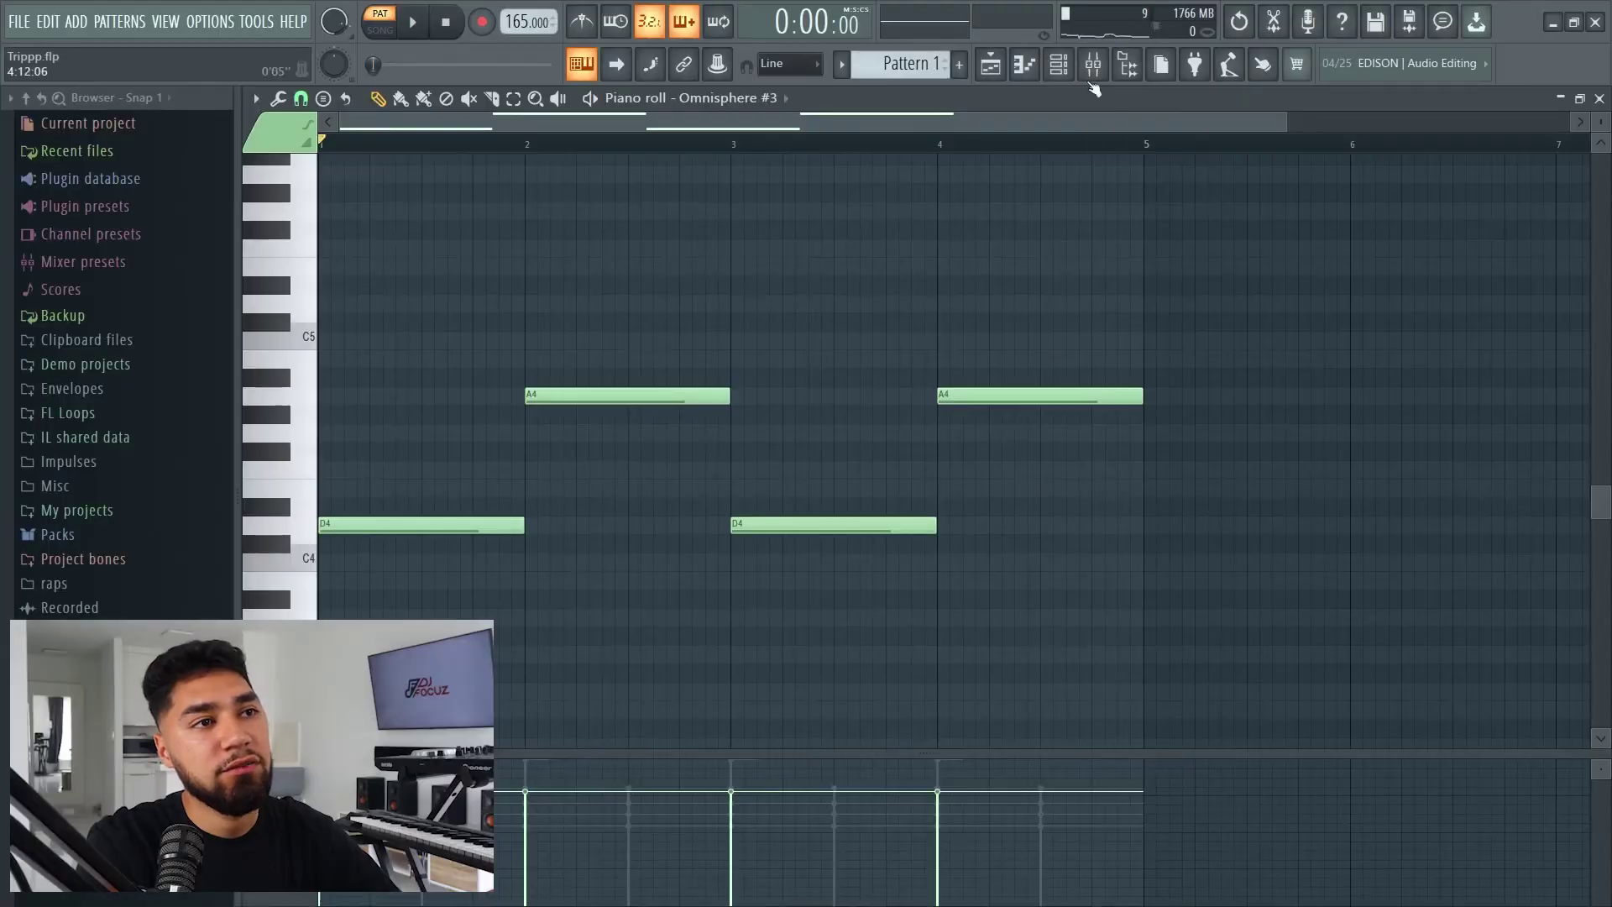
Route Omnisphere #3 to mixer Insert 2 and load RC-20 Retro Color in its first effect slot
{"action": "left_click", "coordinate": [1058, 65]}
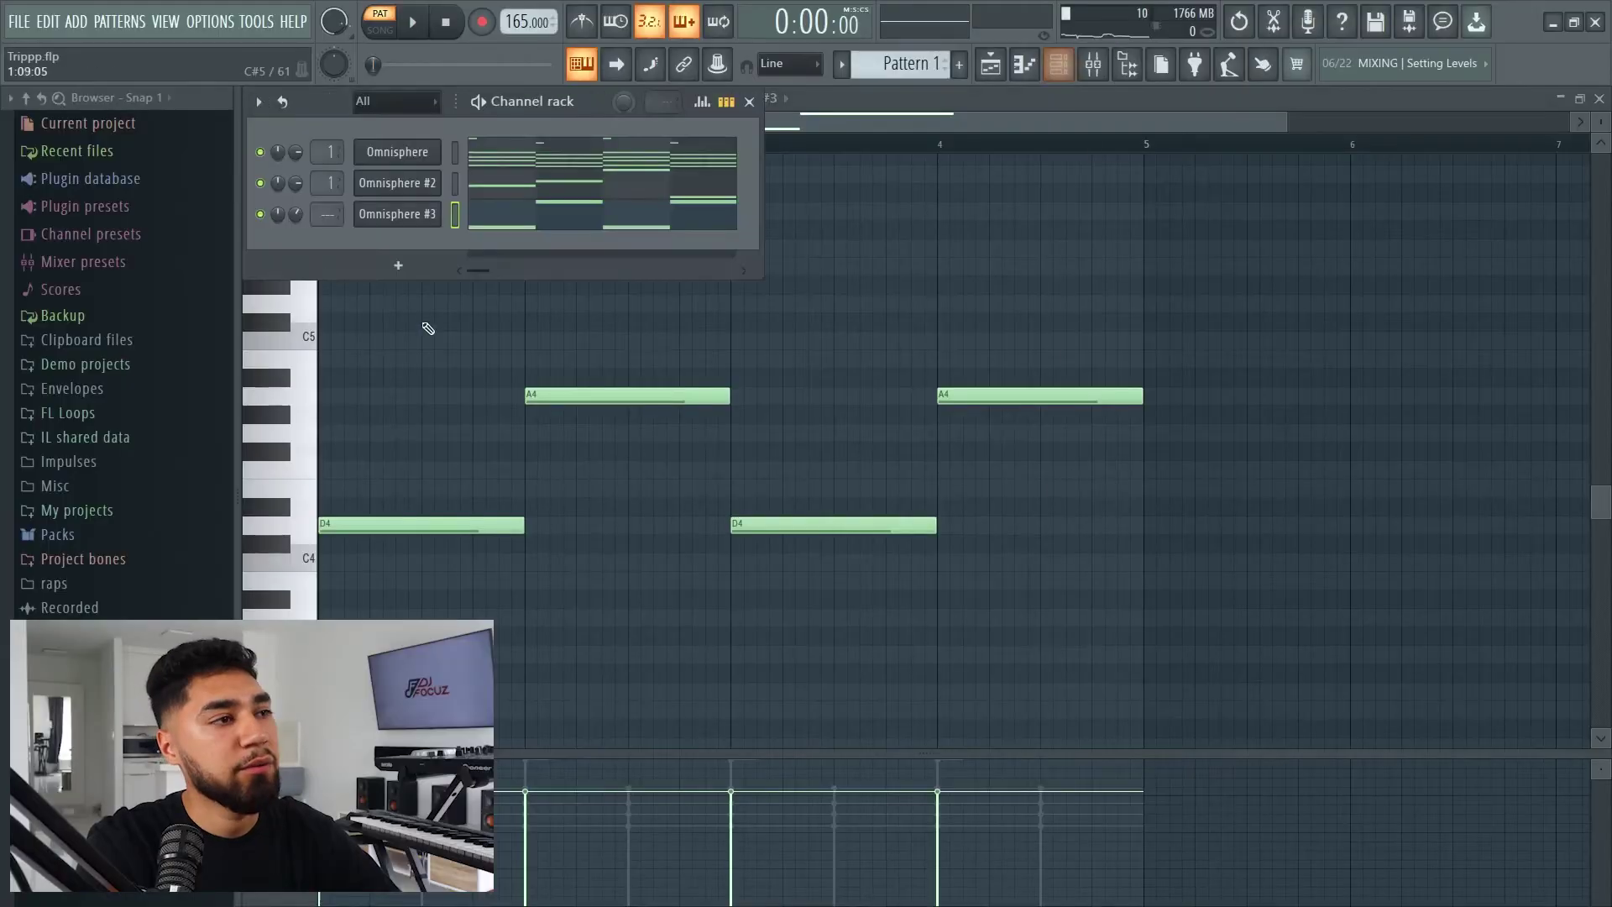
{"action": "scroll", "coordinate": [328, 212], "scroll_direction": "up", "scroll_amount": 1}
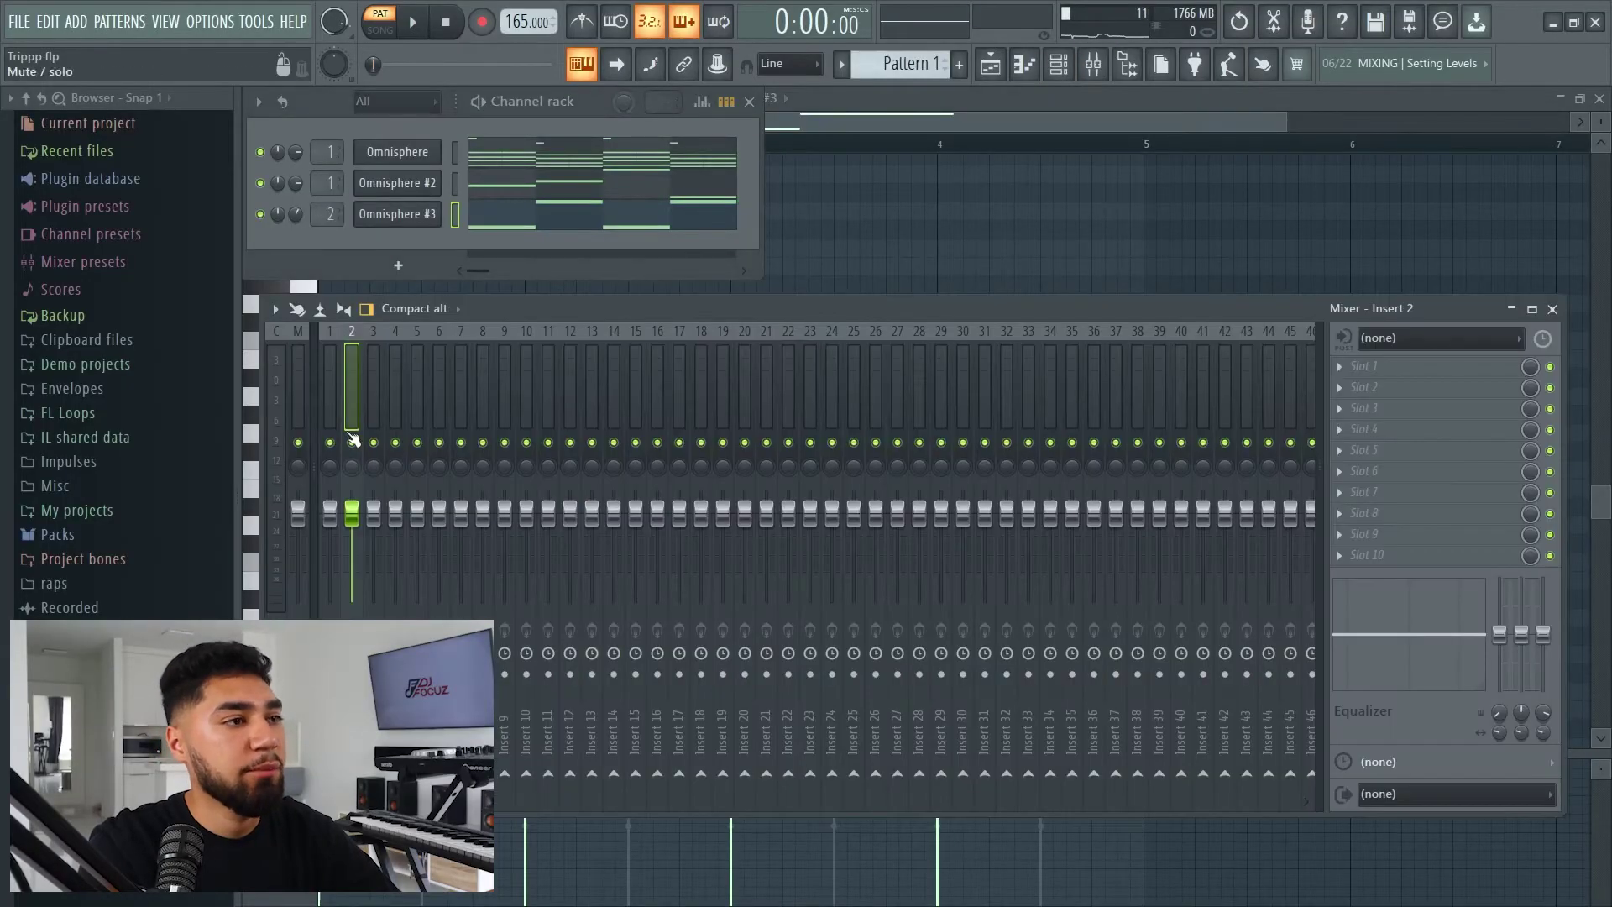
{"action": "left_click", "coordinate": [1427, 371]}
{"action": "left_click", "coordinate": [965, 717]}
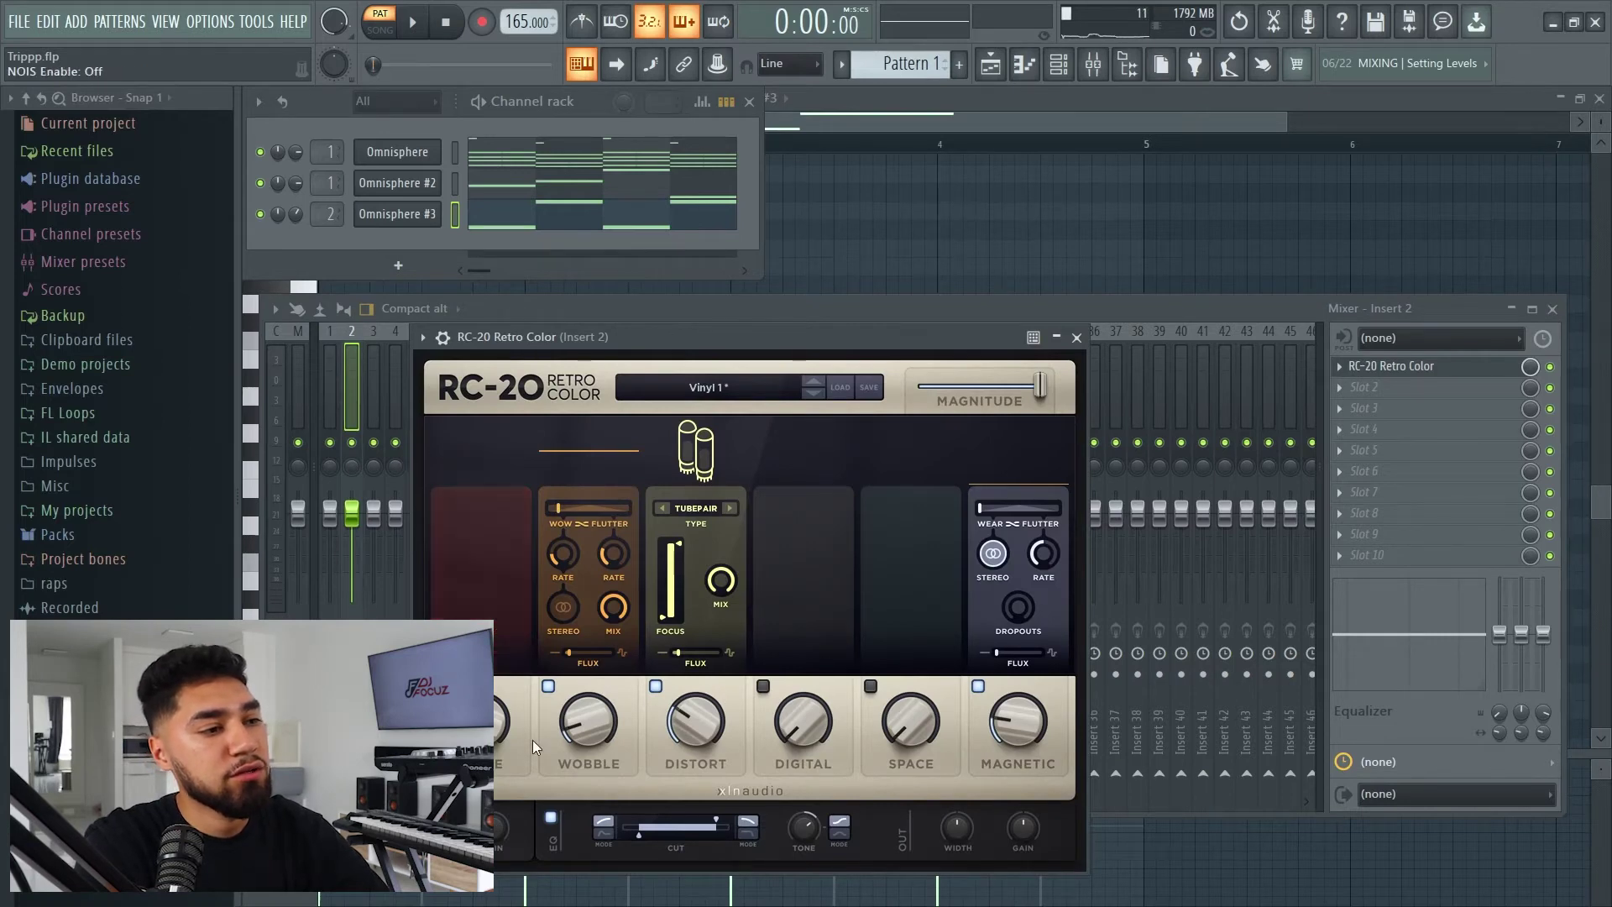
Disable Noise and Wobble in the Insert 2 RC-20, compare the sound with Distort off and on, and raise Distort to about 71 %
{"action": "left_click", "coordinate": [548, 686]}
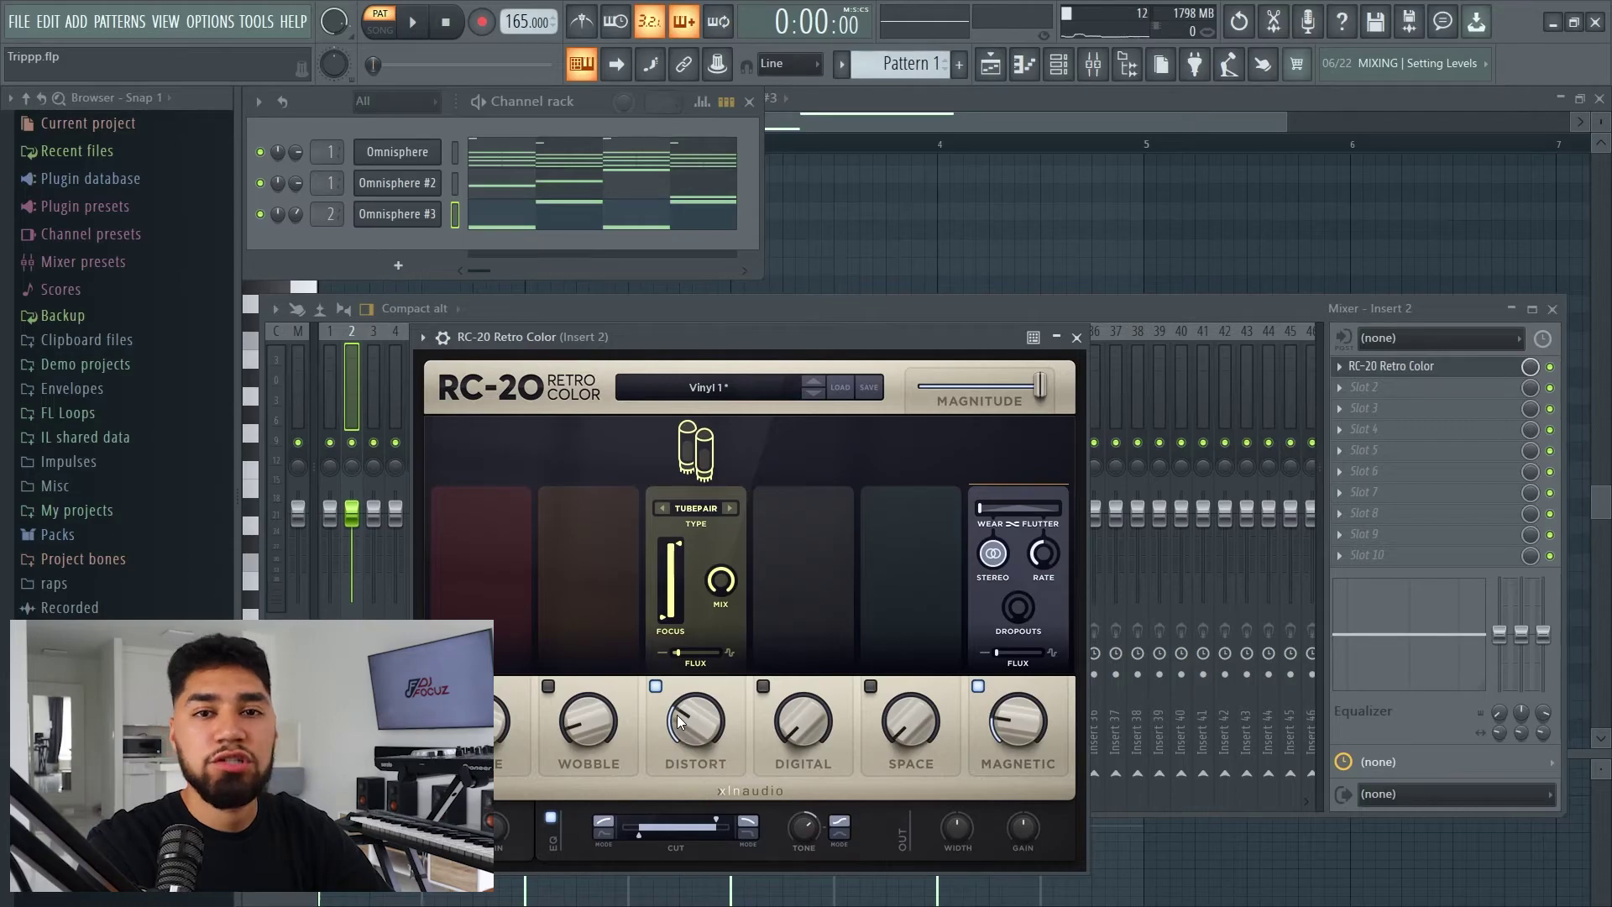
{"action": "key", "text": "space"}
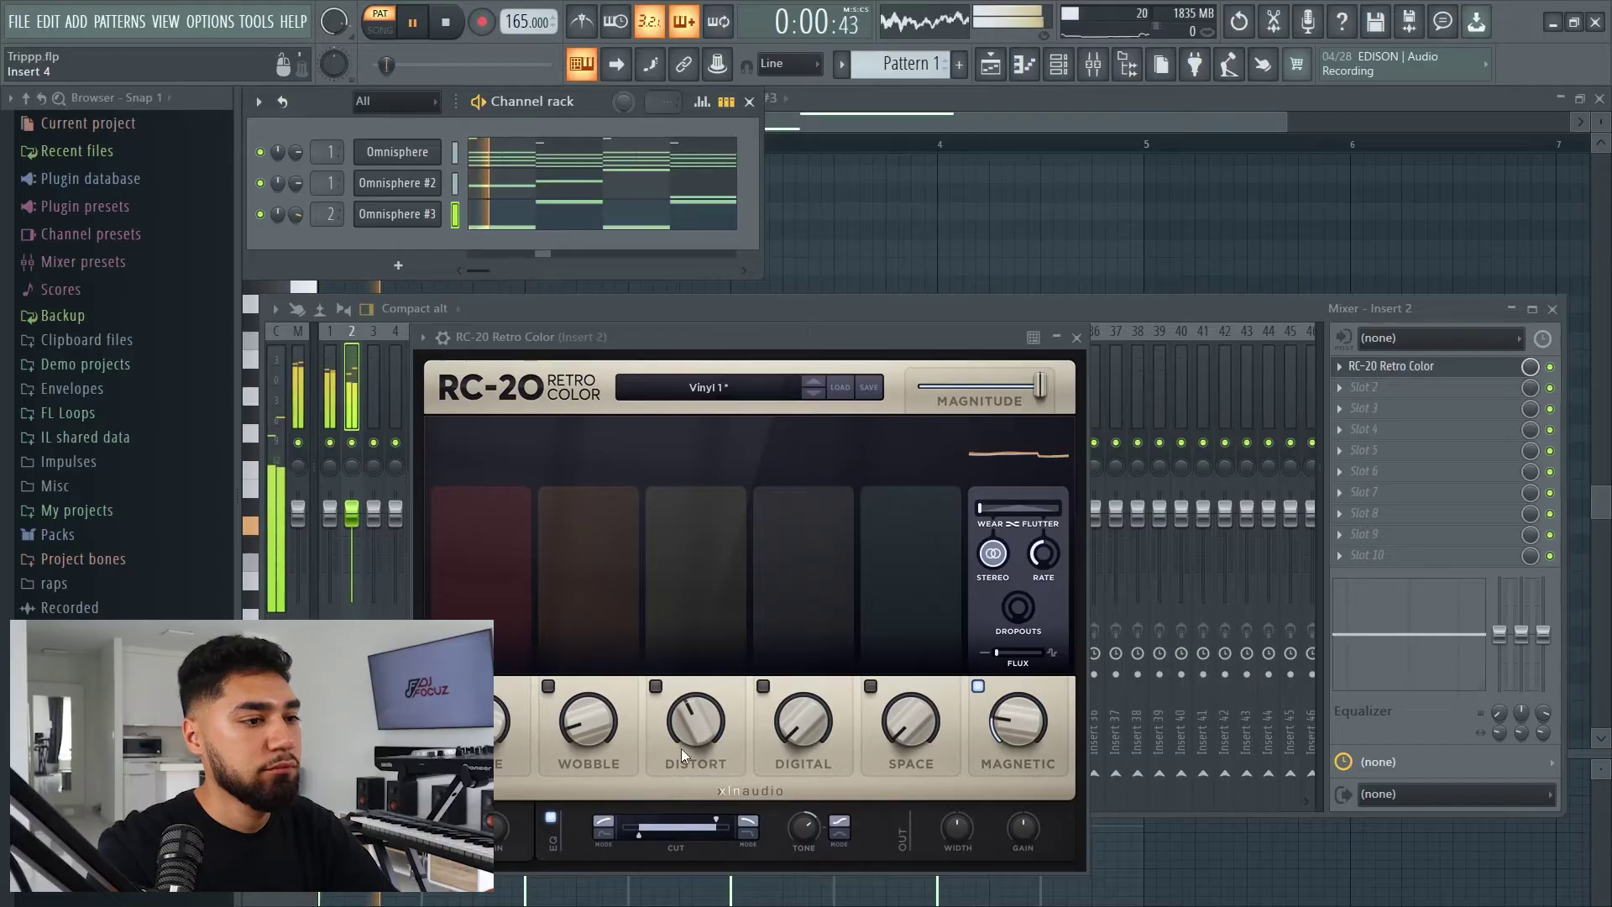
{"action": "left_click", "coordinate": [656, 687]}
{"action": "mouse_move", "coordinate": [682, 722]}
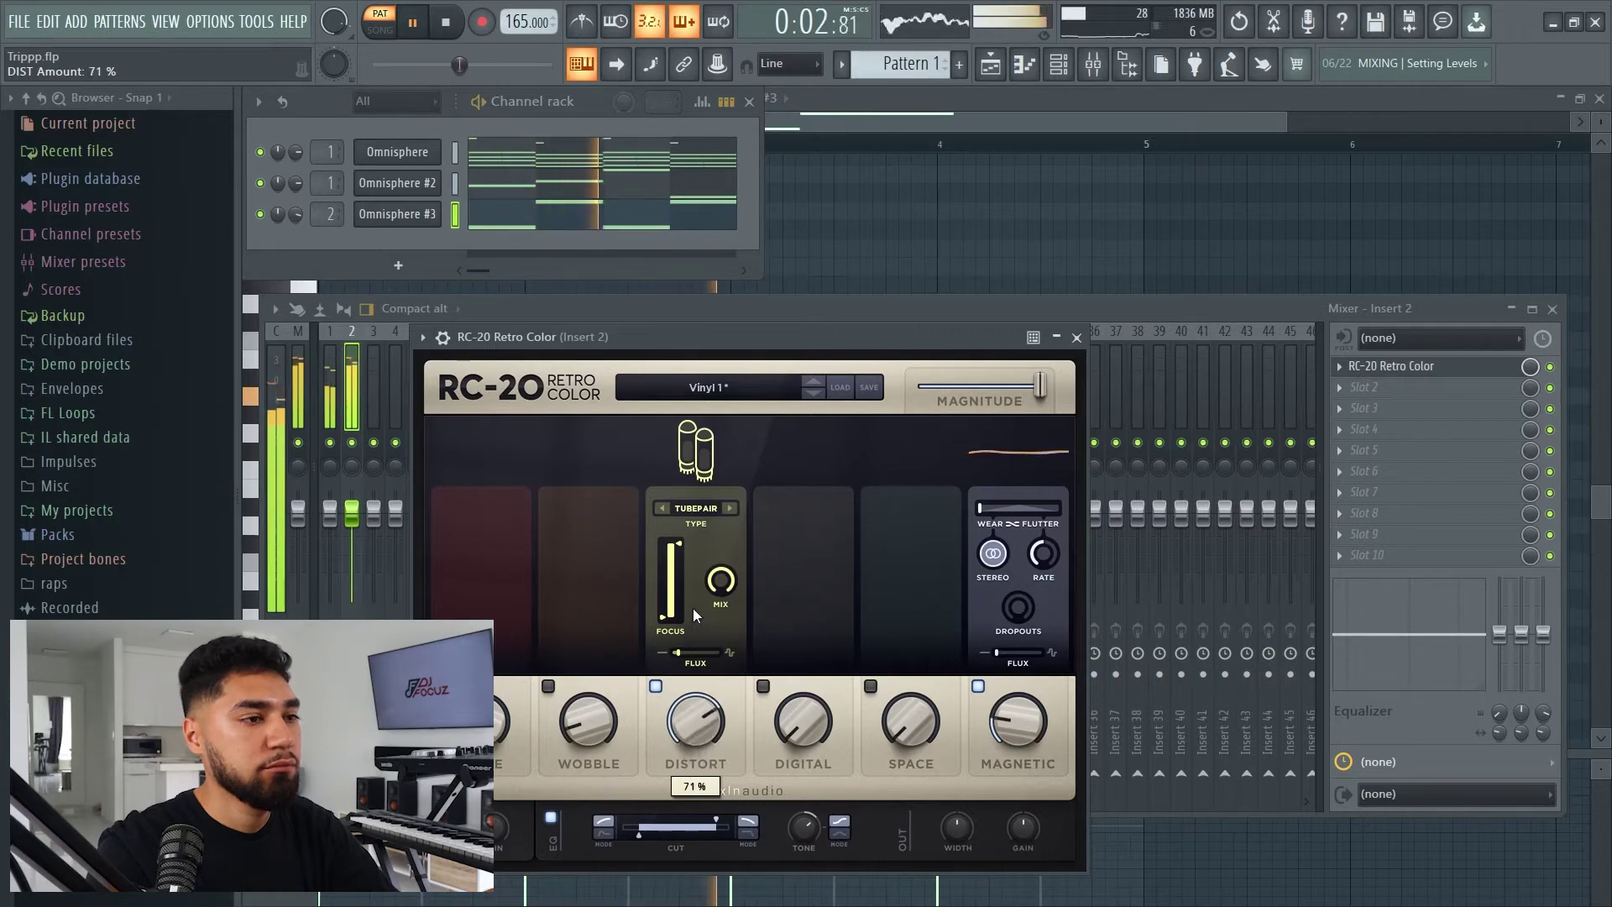
{"action": "left_click_drag", "start_coordinate": [693, 608], "coordinate": [695, 592]}
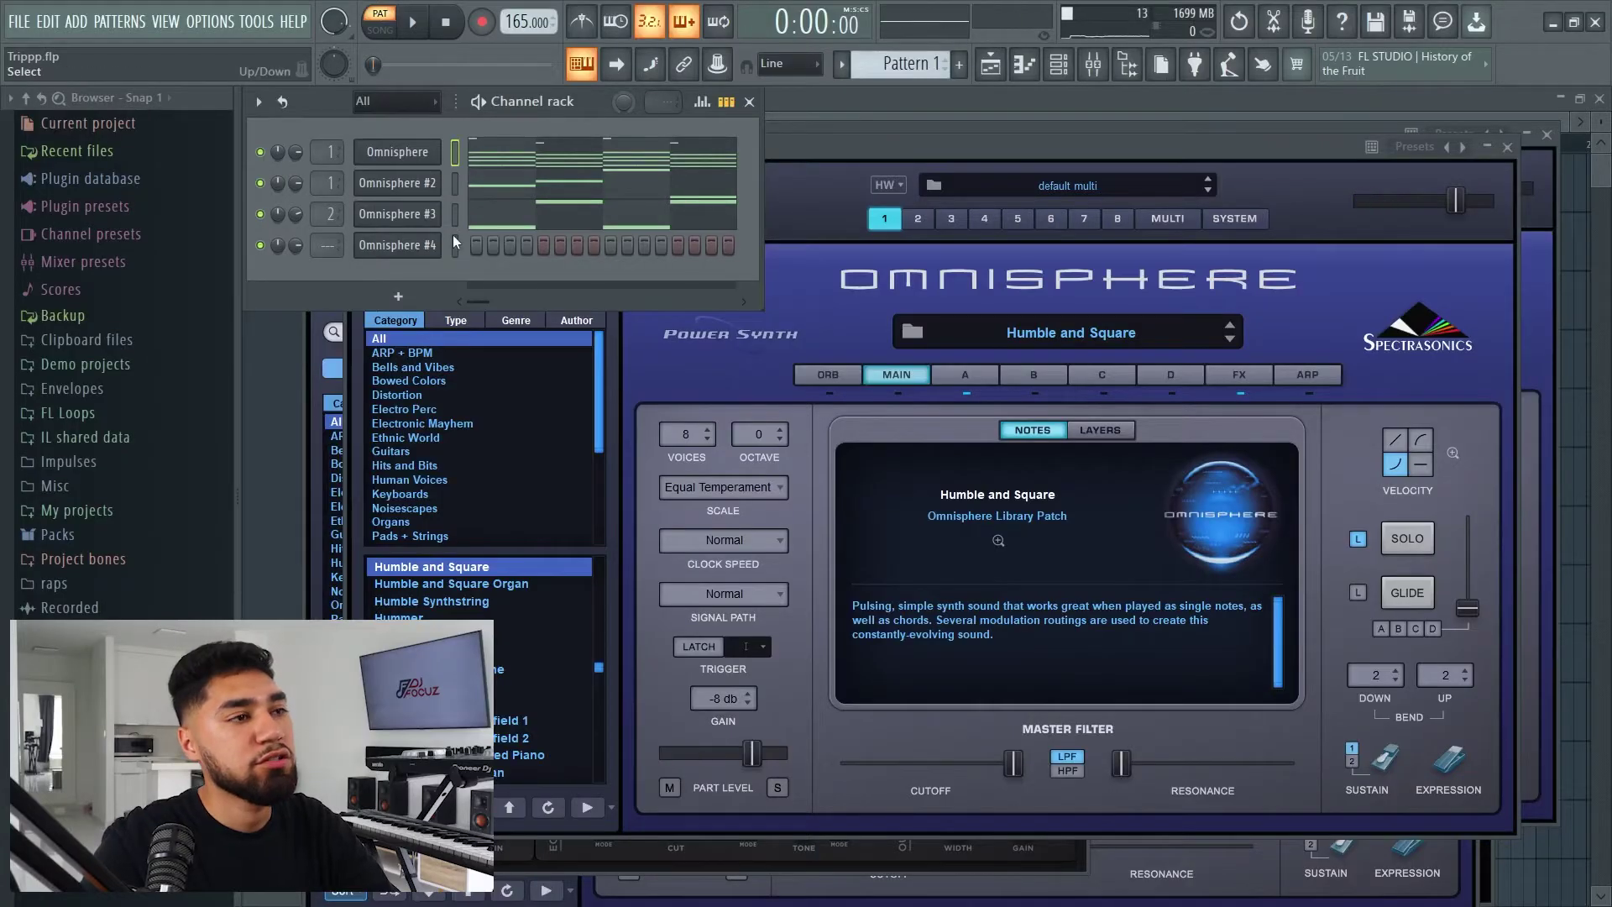
Copy the notes of the Omnisphere channel into Omnisphere #4 and audition it through mixer Insert 1
{"action": "right_click", "coordinate": [414, 155]}
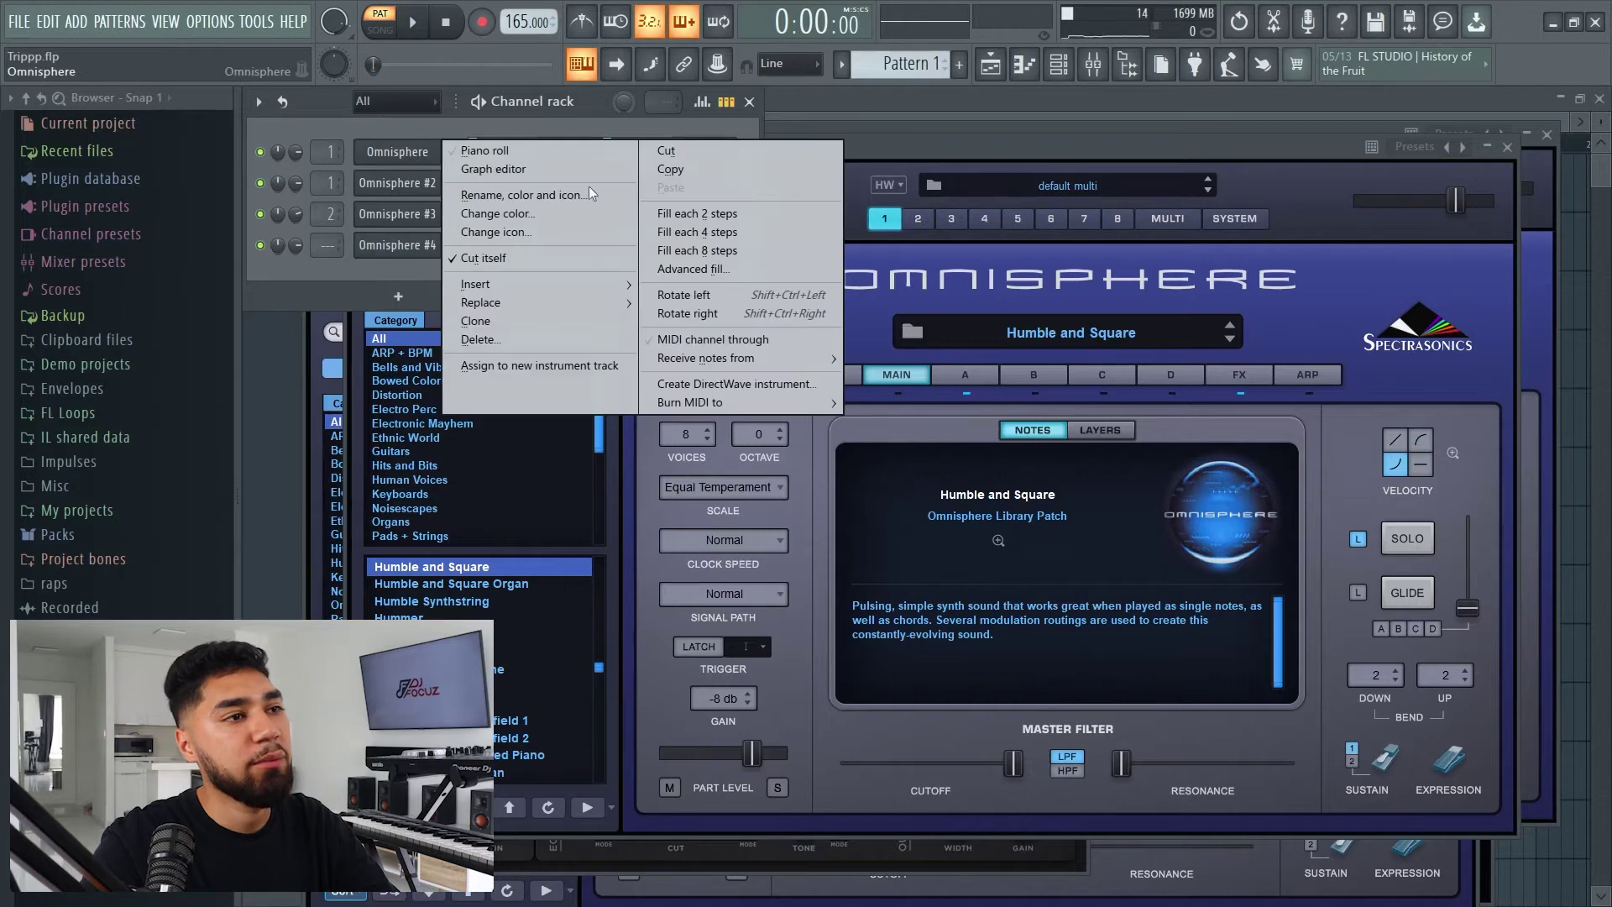
{"action": "left_click", "coordinate": [657, 170]}
{"action": "right_click", "coordinate": [397, 244]}
{"action": "left_click", "coordinate": [671, 280]}
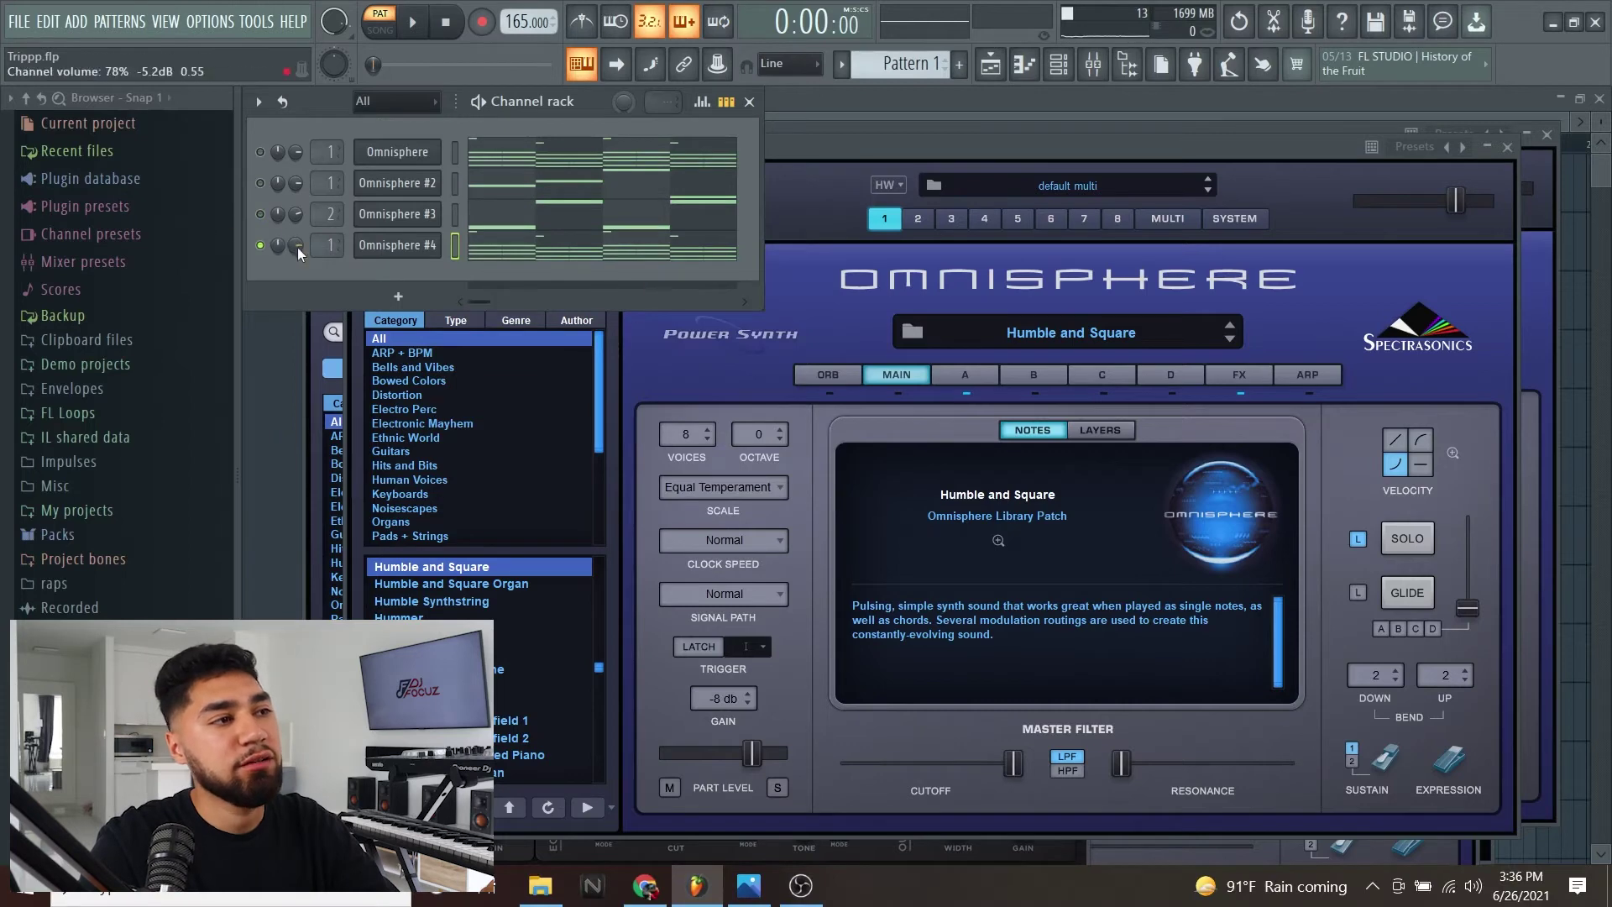
{"action": "key", "text": "space"}
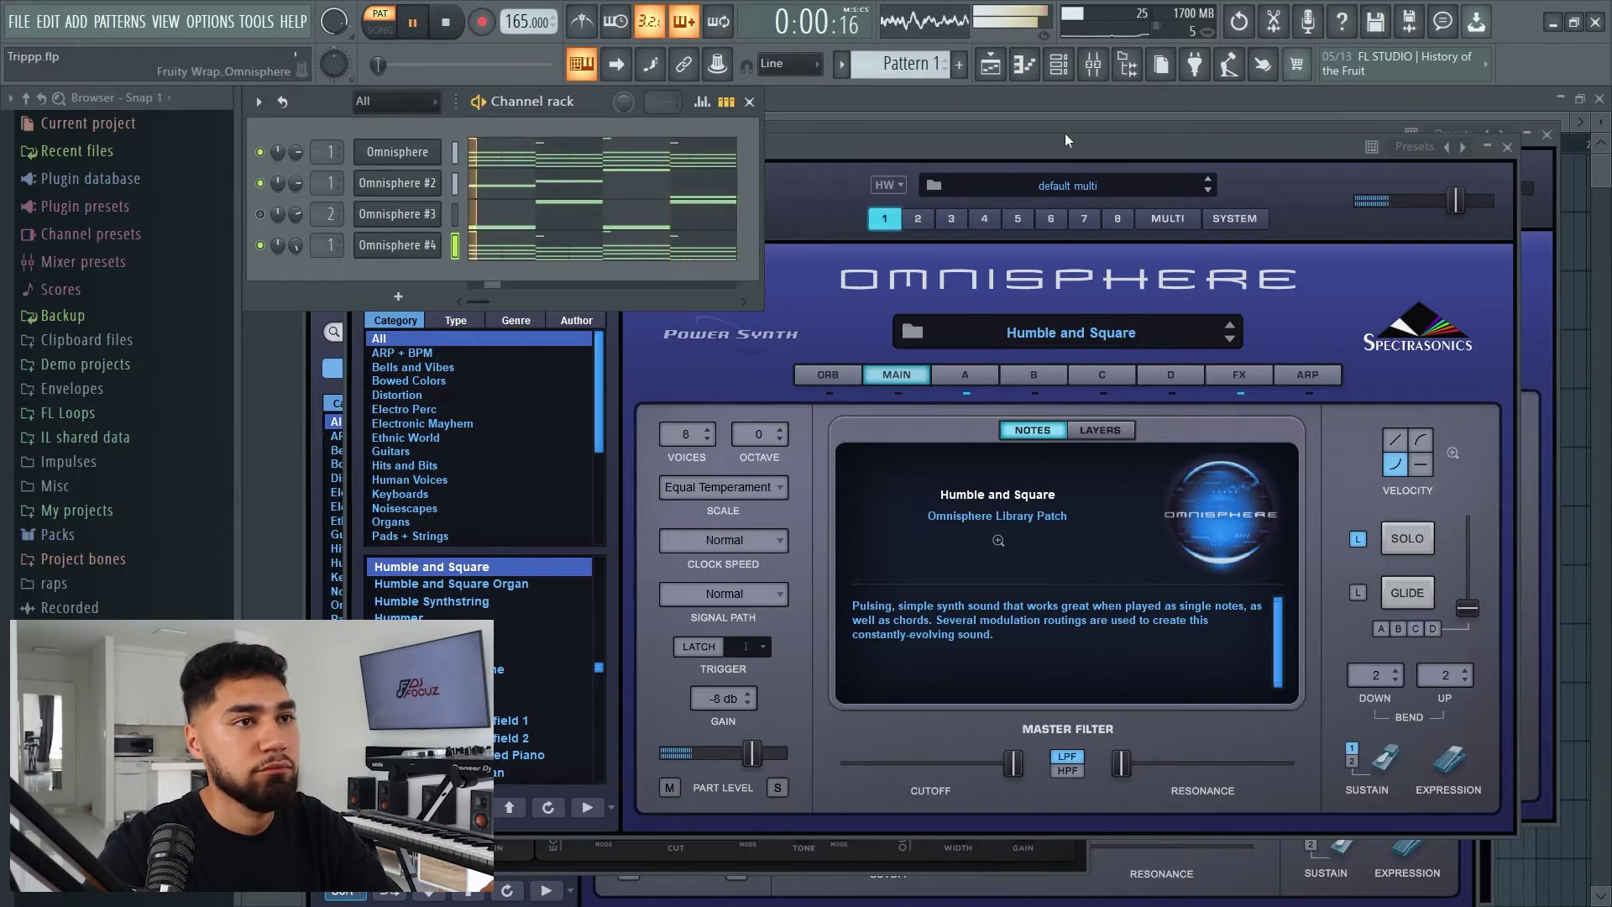
{"action": "left_click", "coordinate": [1090, 62]}
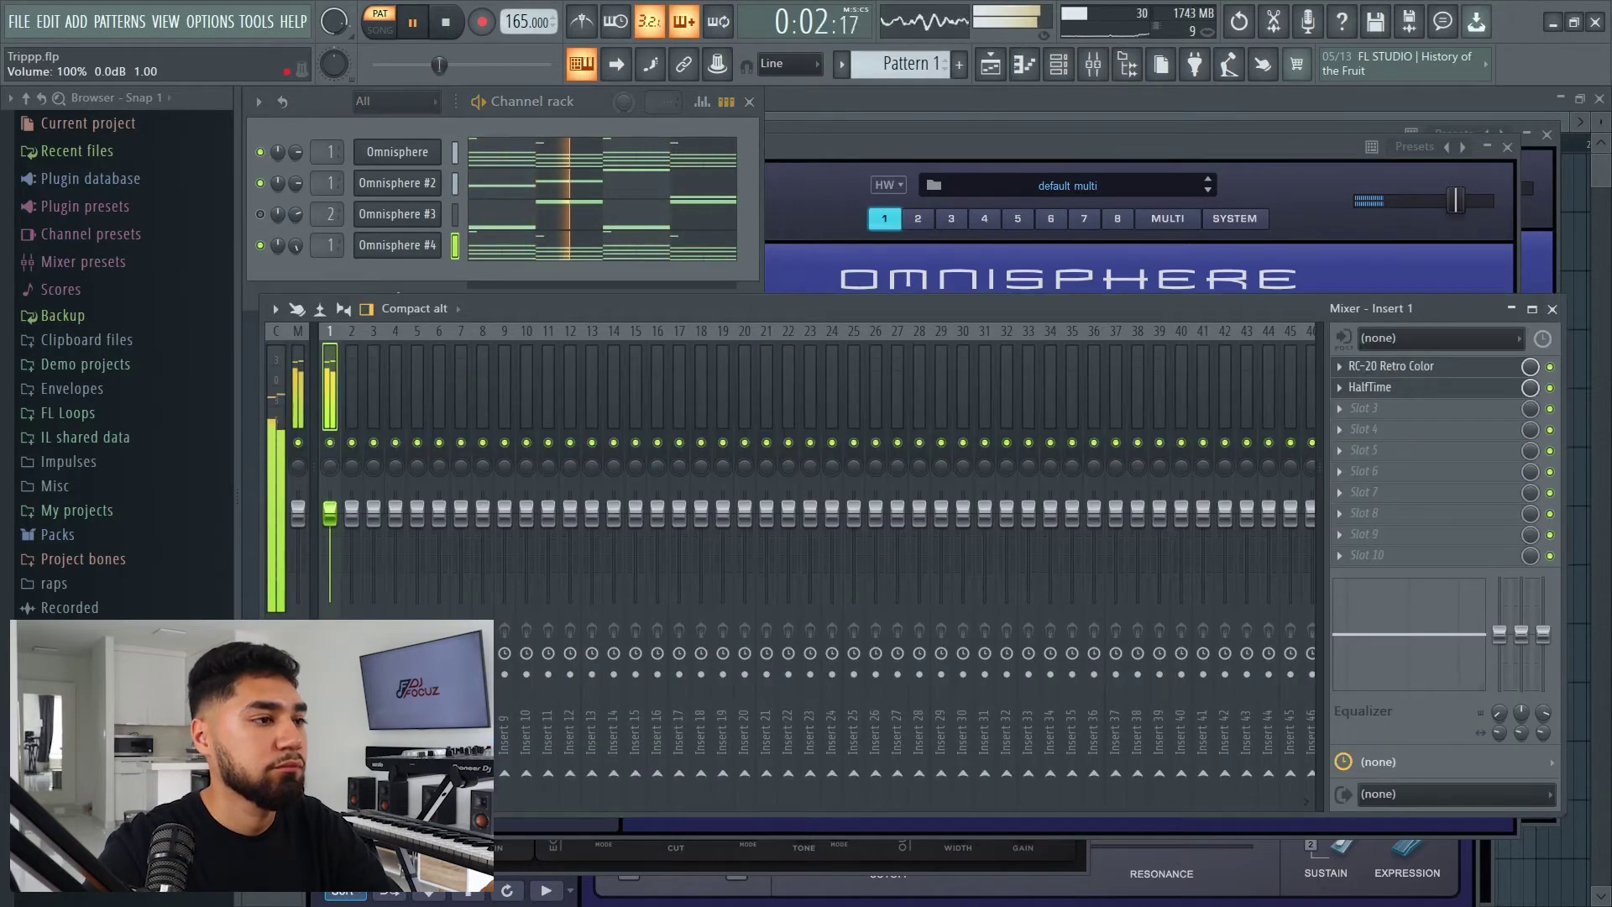
With playlist snap set to Bar, place Omnisphere, #2 and #3 on tracks 1 to 3 from bar 1 and #4 on track 4 from bar 5
{"action": "left_click", "coordinate": [547, 119]}
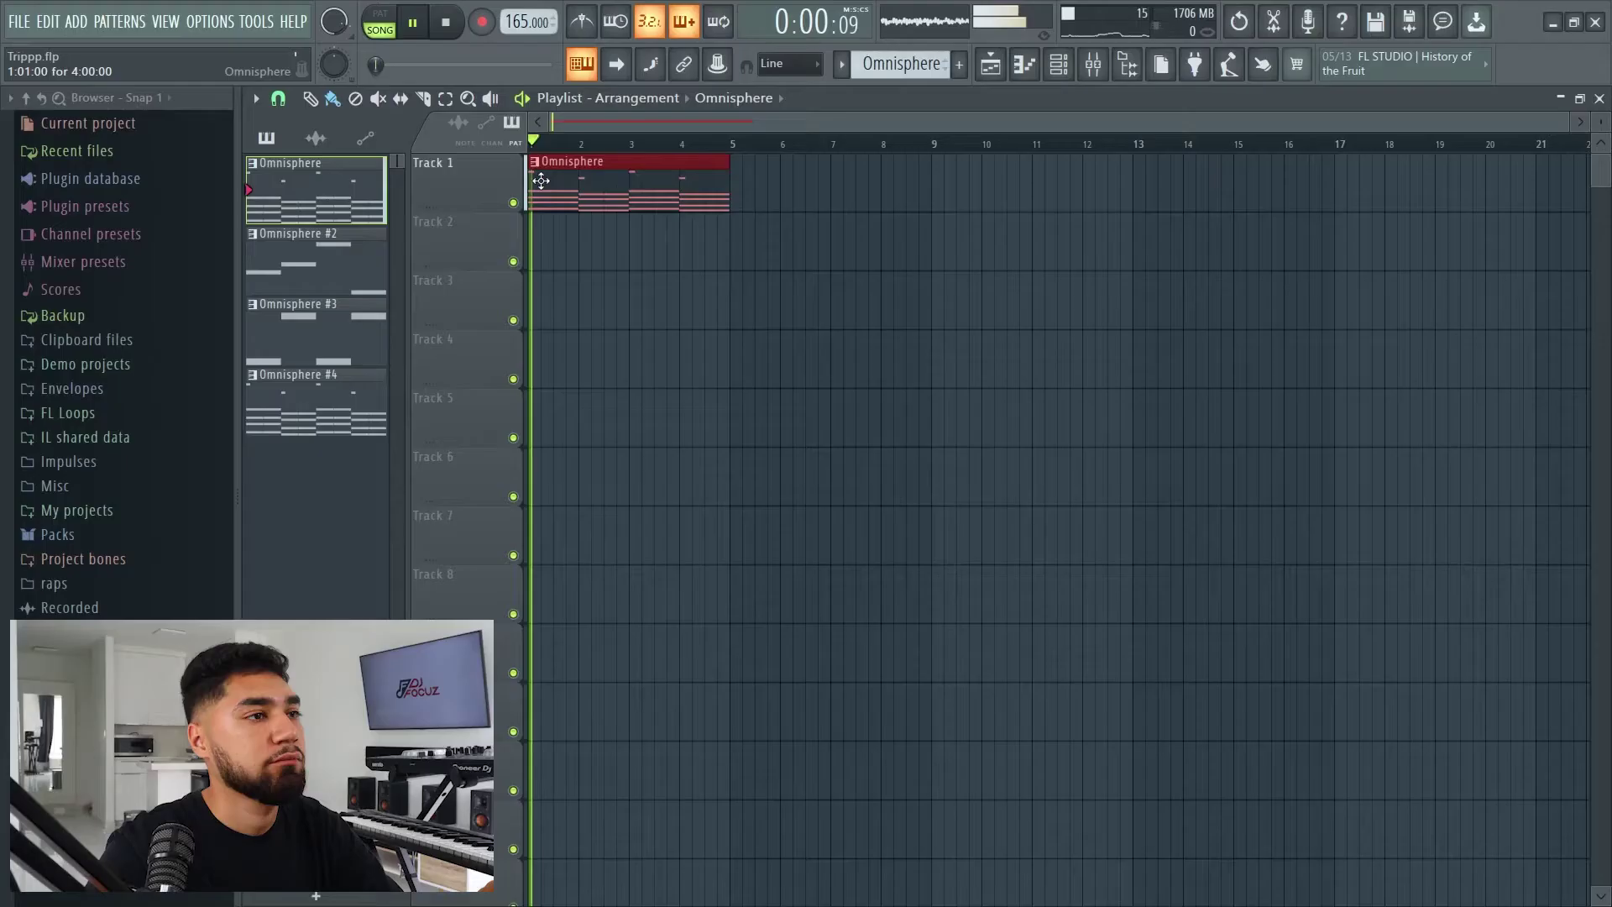
{"action": "mouse_move", "coordinate": [317, 264]}
{"action": "left_mouse_down"}
{"action": "mouse_move", "coordinate": [712, 249]}
{"action": "mouse_move", "coordinate": [491, 244]}
{"action": "mouse_move", "coordinate": [546, 237]}
{"action": "left_mouse_up"}
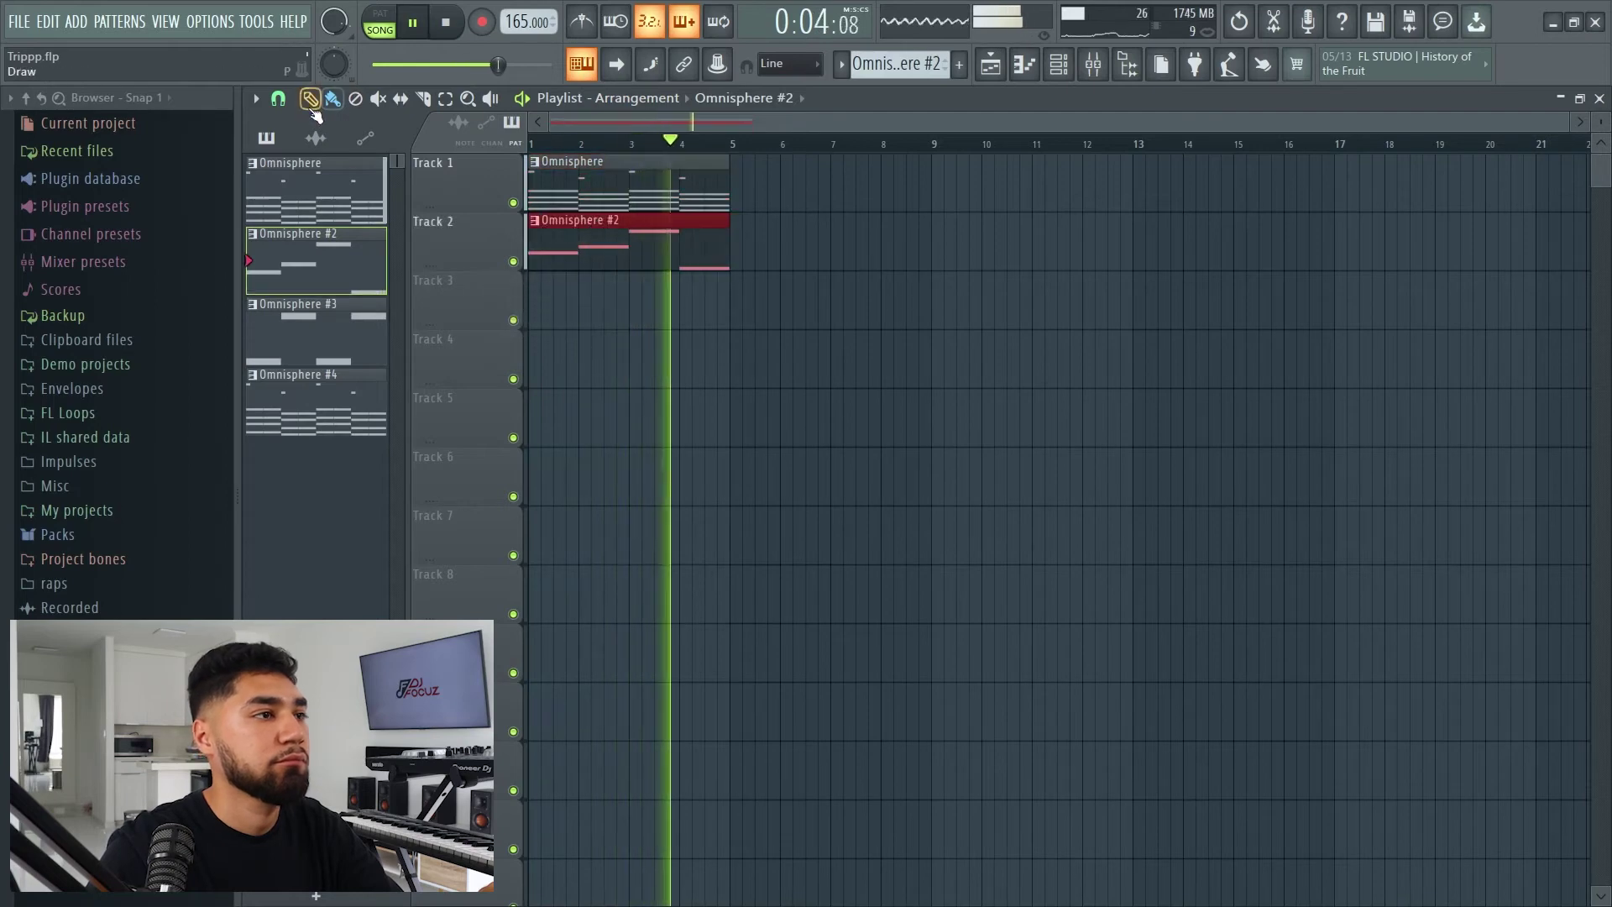
{"action": "left_click", "coordinate": [278, 98]}
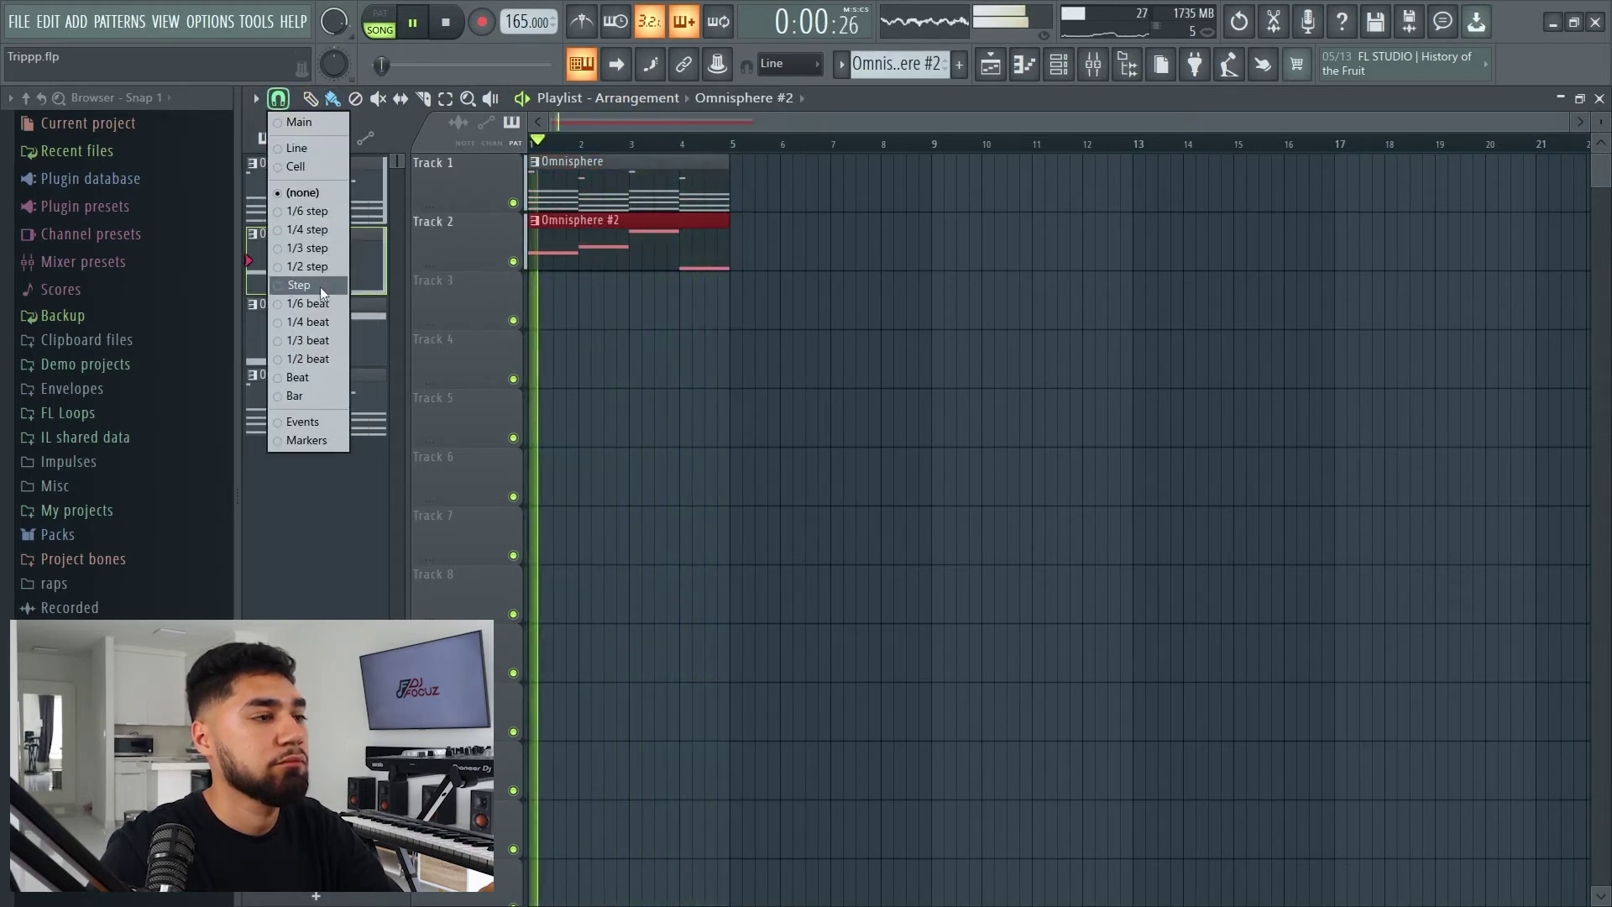
{"action": "left_click", "coordinate": [295, 395]}
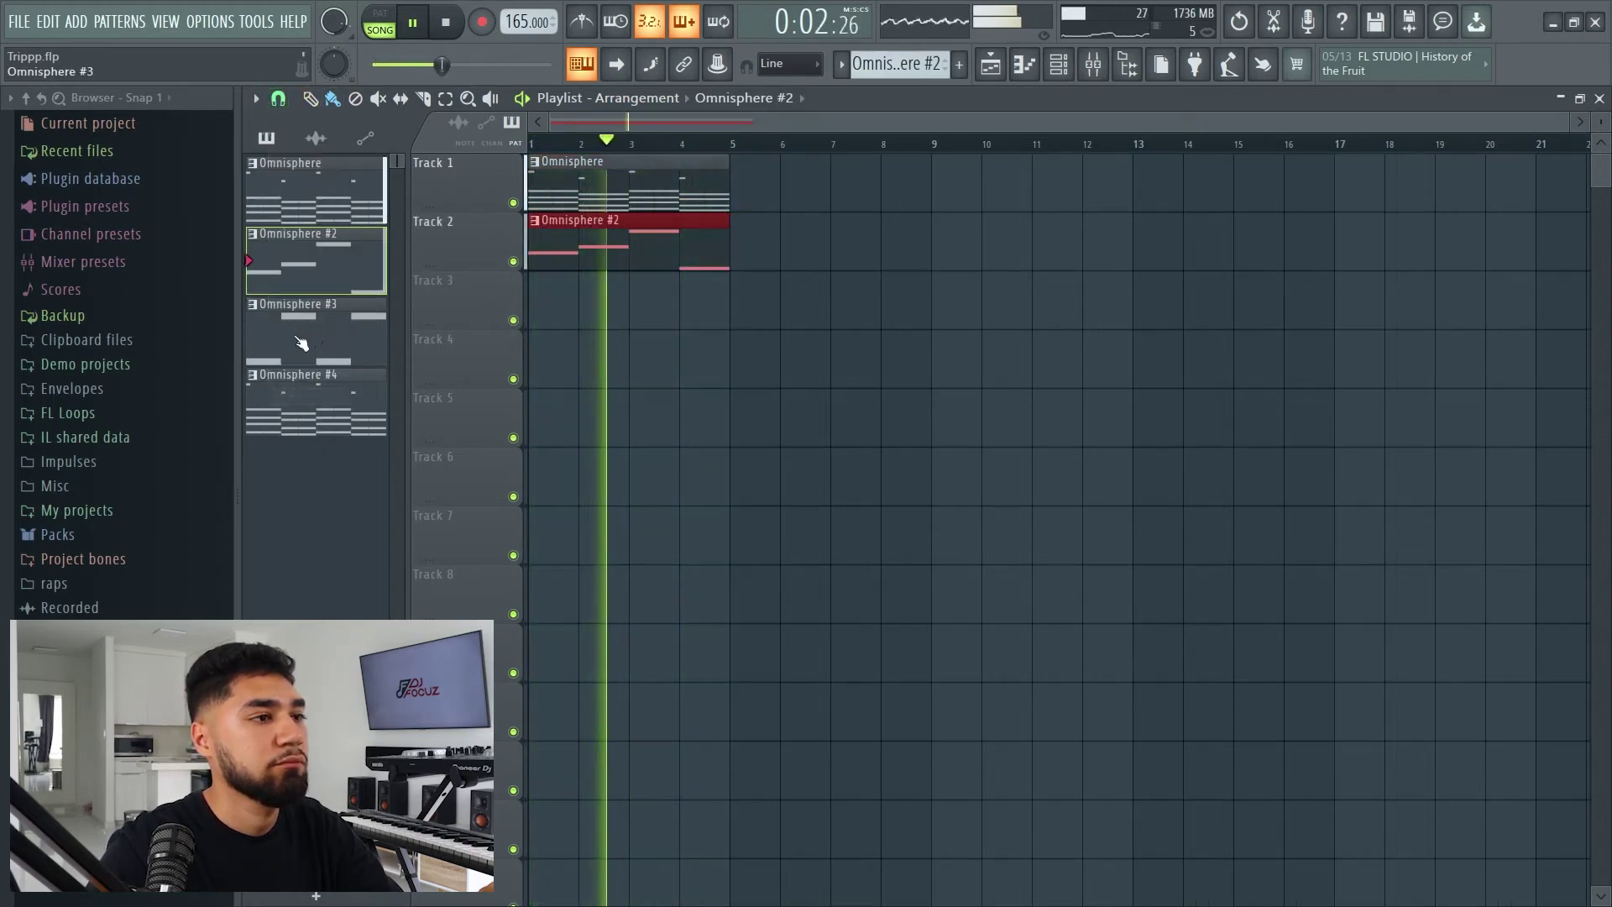
{"action": "left_click_drag", "start_coordinate": [302, 344], "coordinate": [561, 305]}
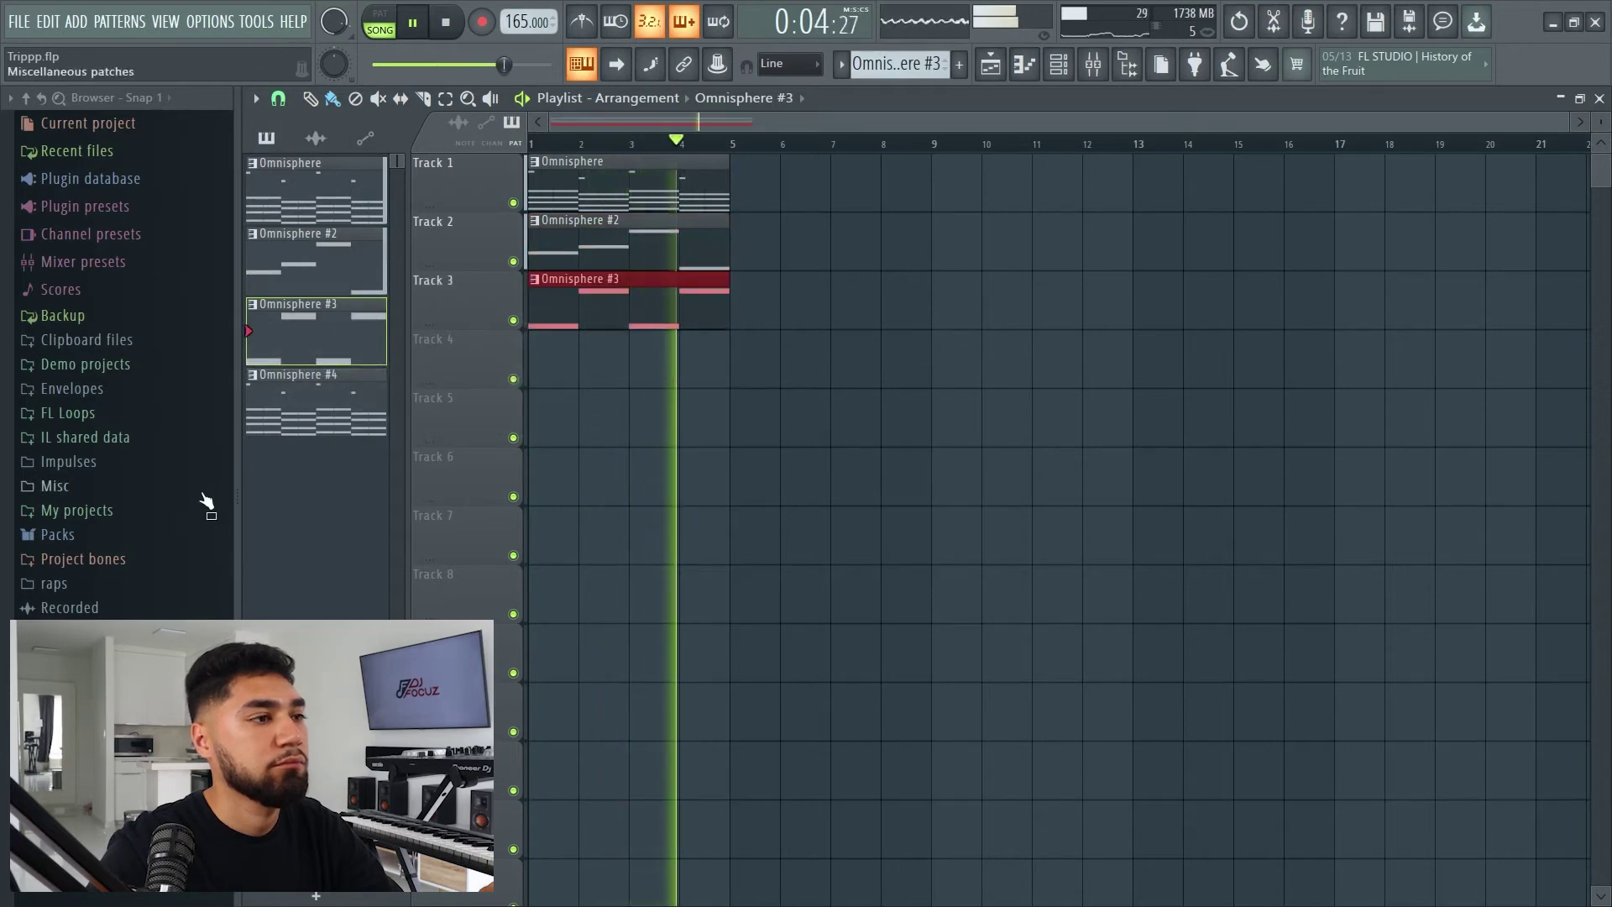
{"action": "left_click_drag", "start_coordinate": [310, 403], "coordinate": [729, 366]}
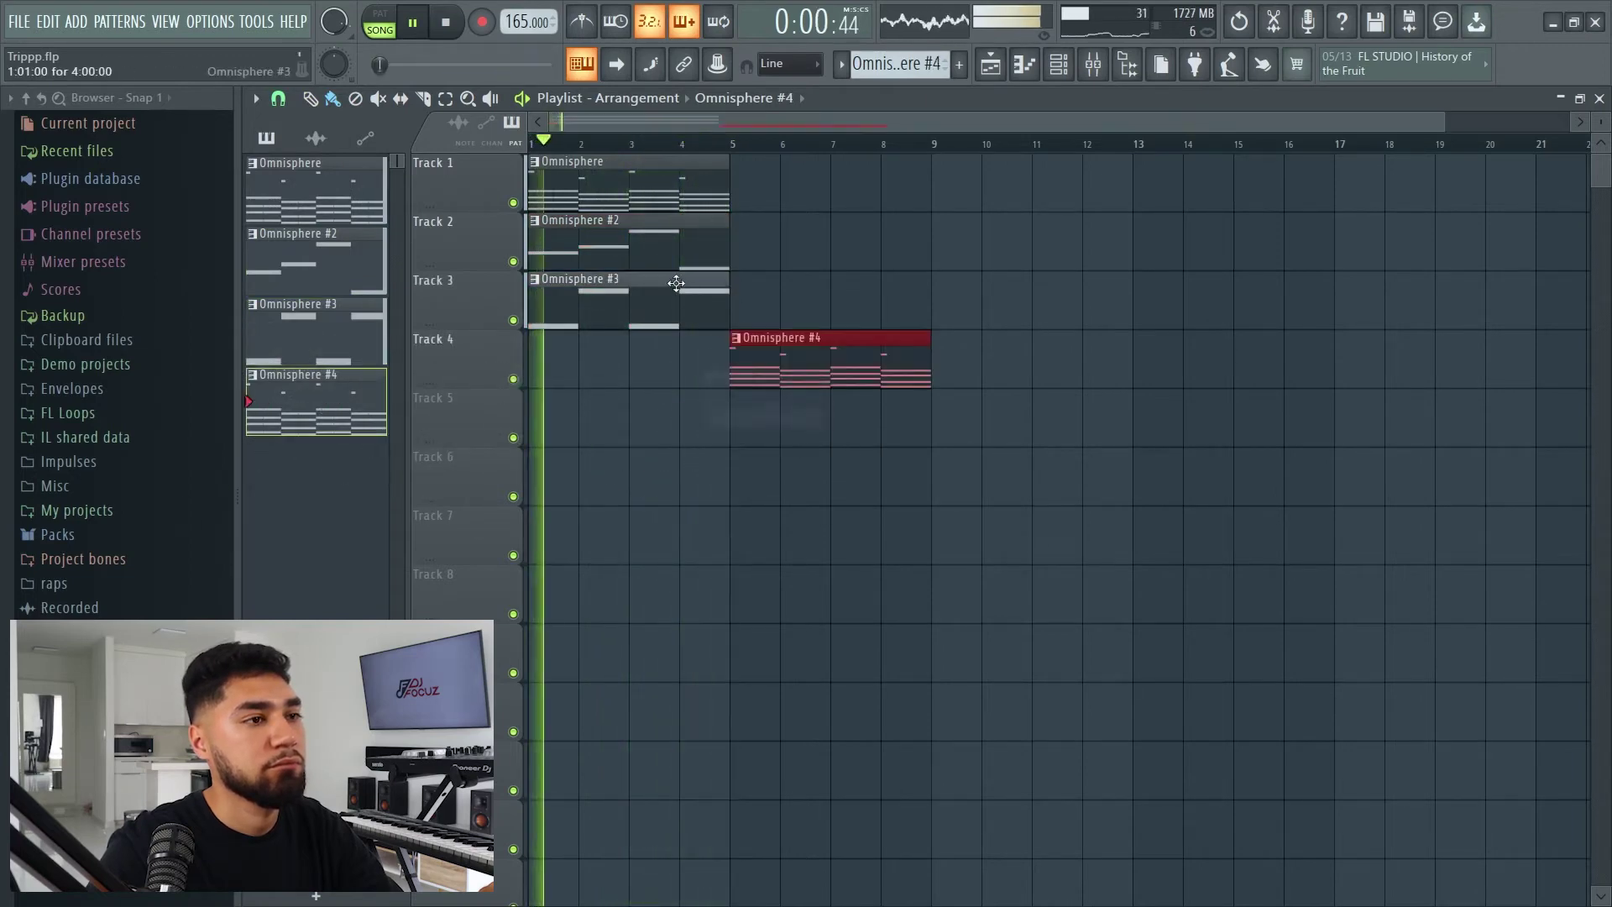
Repeat the Omnisphere, Omnisphere #2 and Omnisphere #3 clips at bar 5 on tracks 1 to 3
{"action": "left_click", "coordinate": [676, 283]}
{"action": "left_click", "coordinate": [694, 259]}
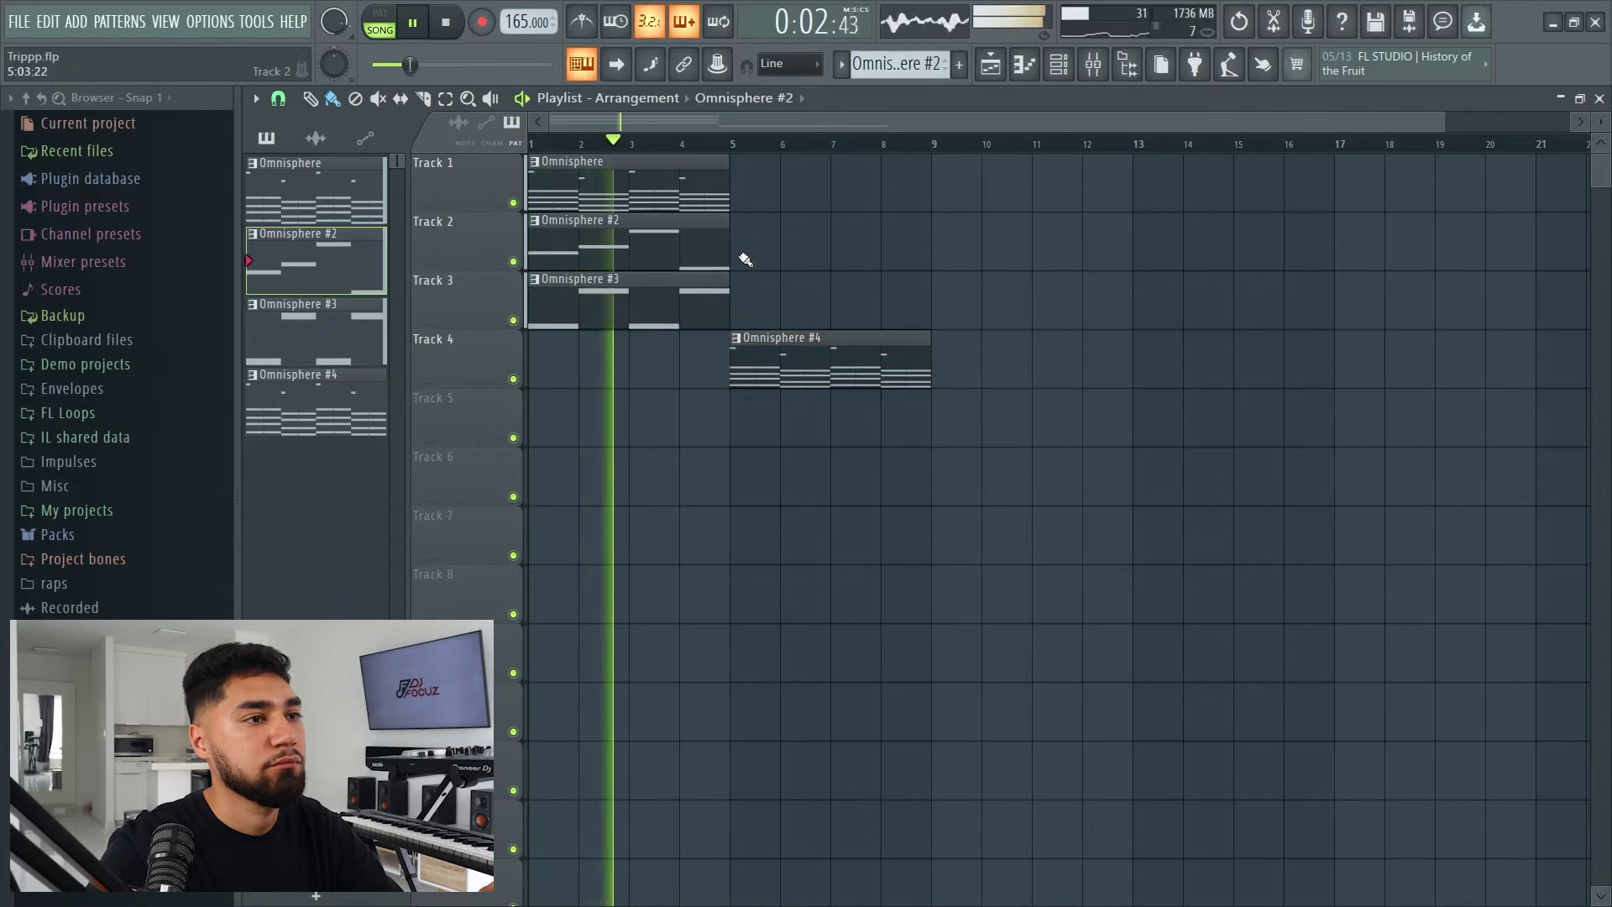
{"action": "left_click", "coordinate": [745, 260]}
{"action": "left_click", "coordinate": [709, 169]}
{"action": "left_click", "coordinate": [745, 170]}
{"action": "left_click", "coordinate": [723, 299]}
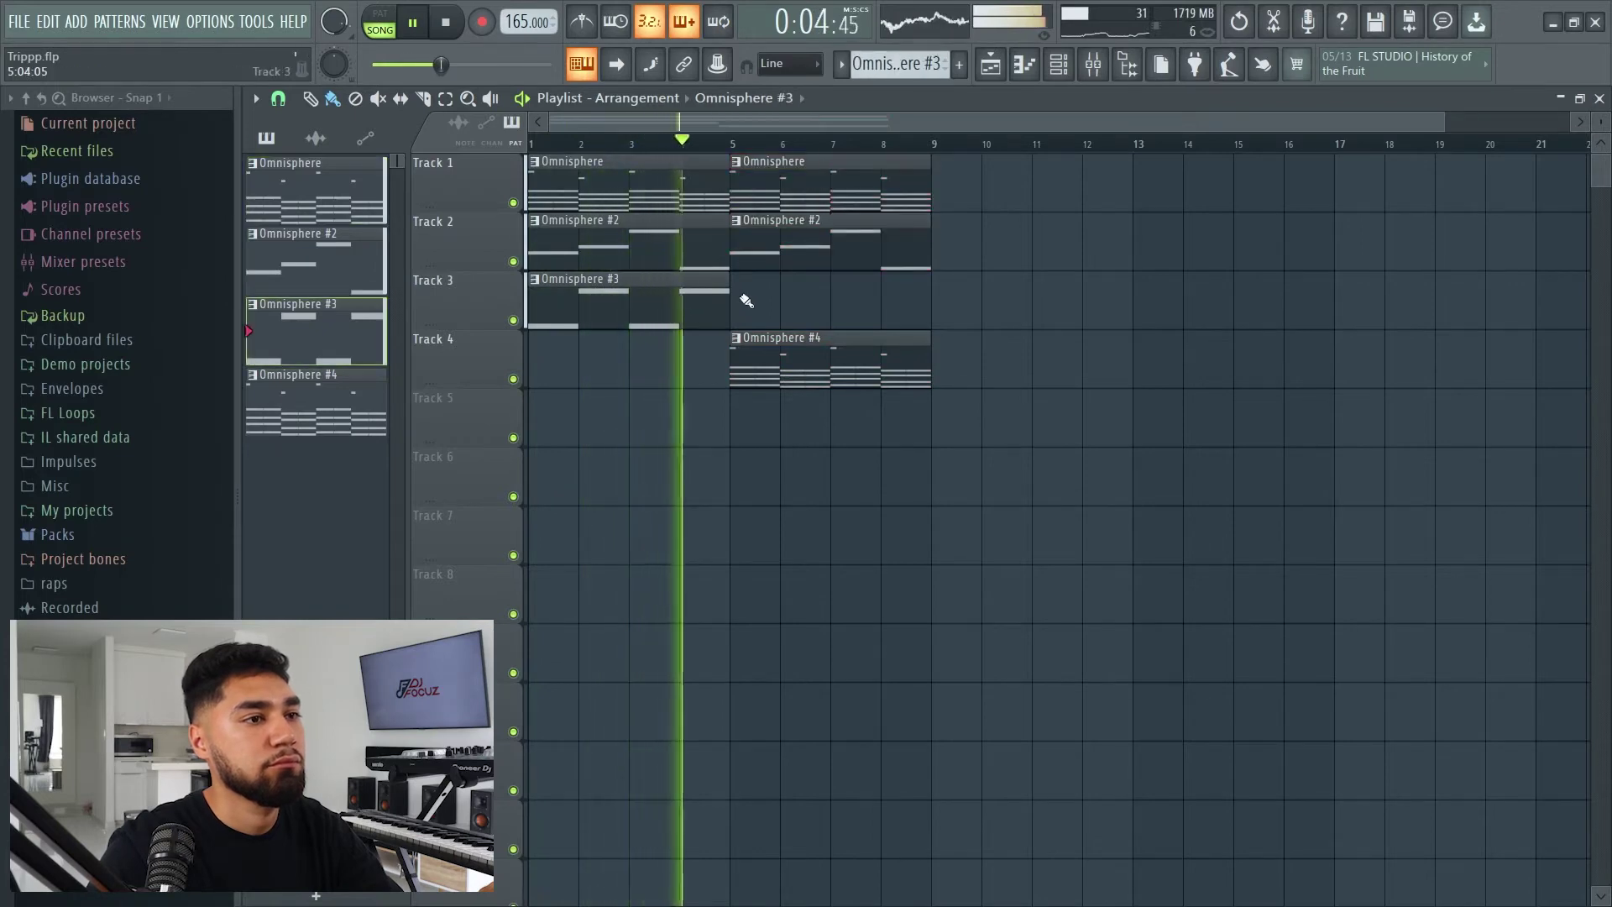
{"action": "left_click", "coordinate": [746, 300]}
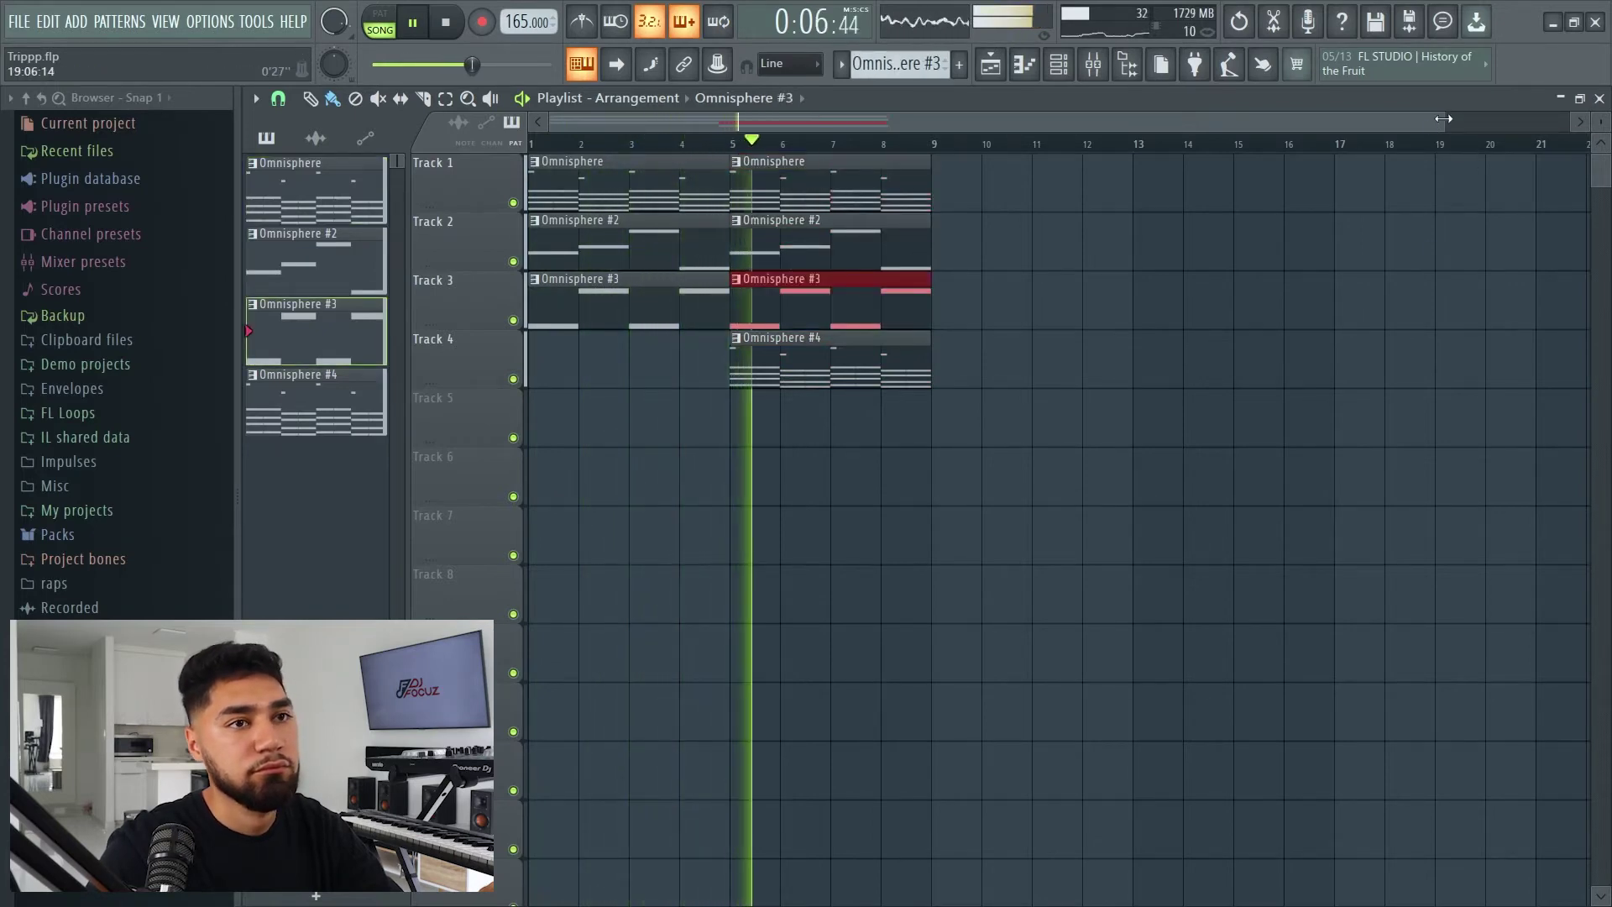
Open the Omnisphere #4 clip on track 4 in the piano roll to view its notes
{"action": "left_click_drag", "start_coordinate": [1443, 119], "coordinate": [1523, 119]}
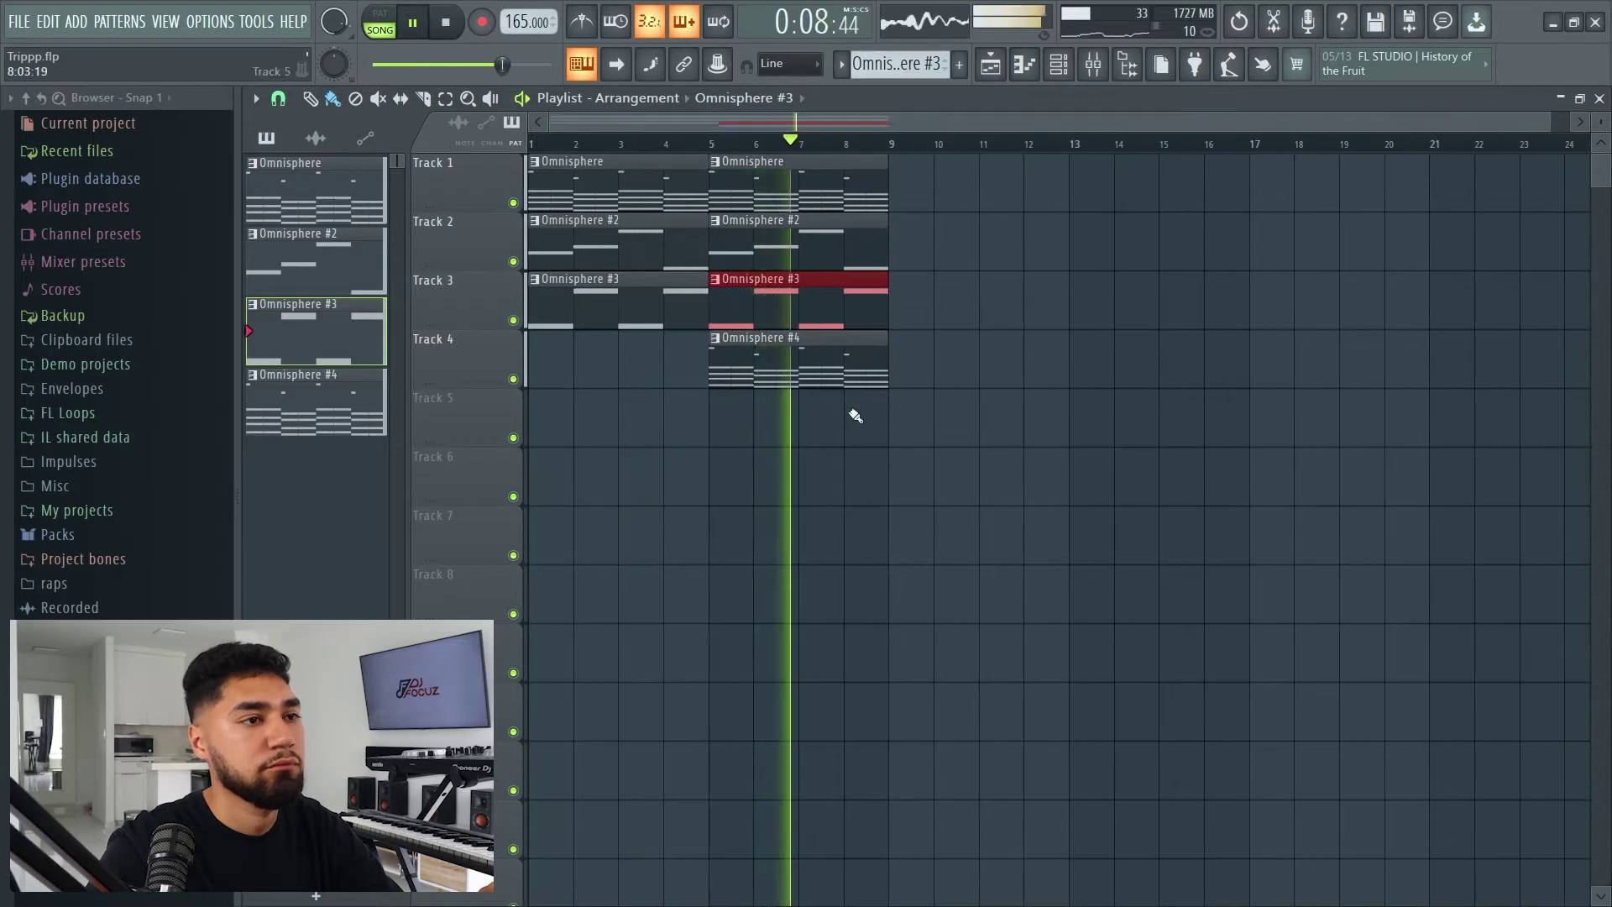
{"action": "double_click", "coordinate": [847, 369]}
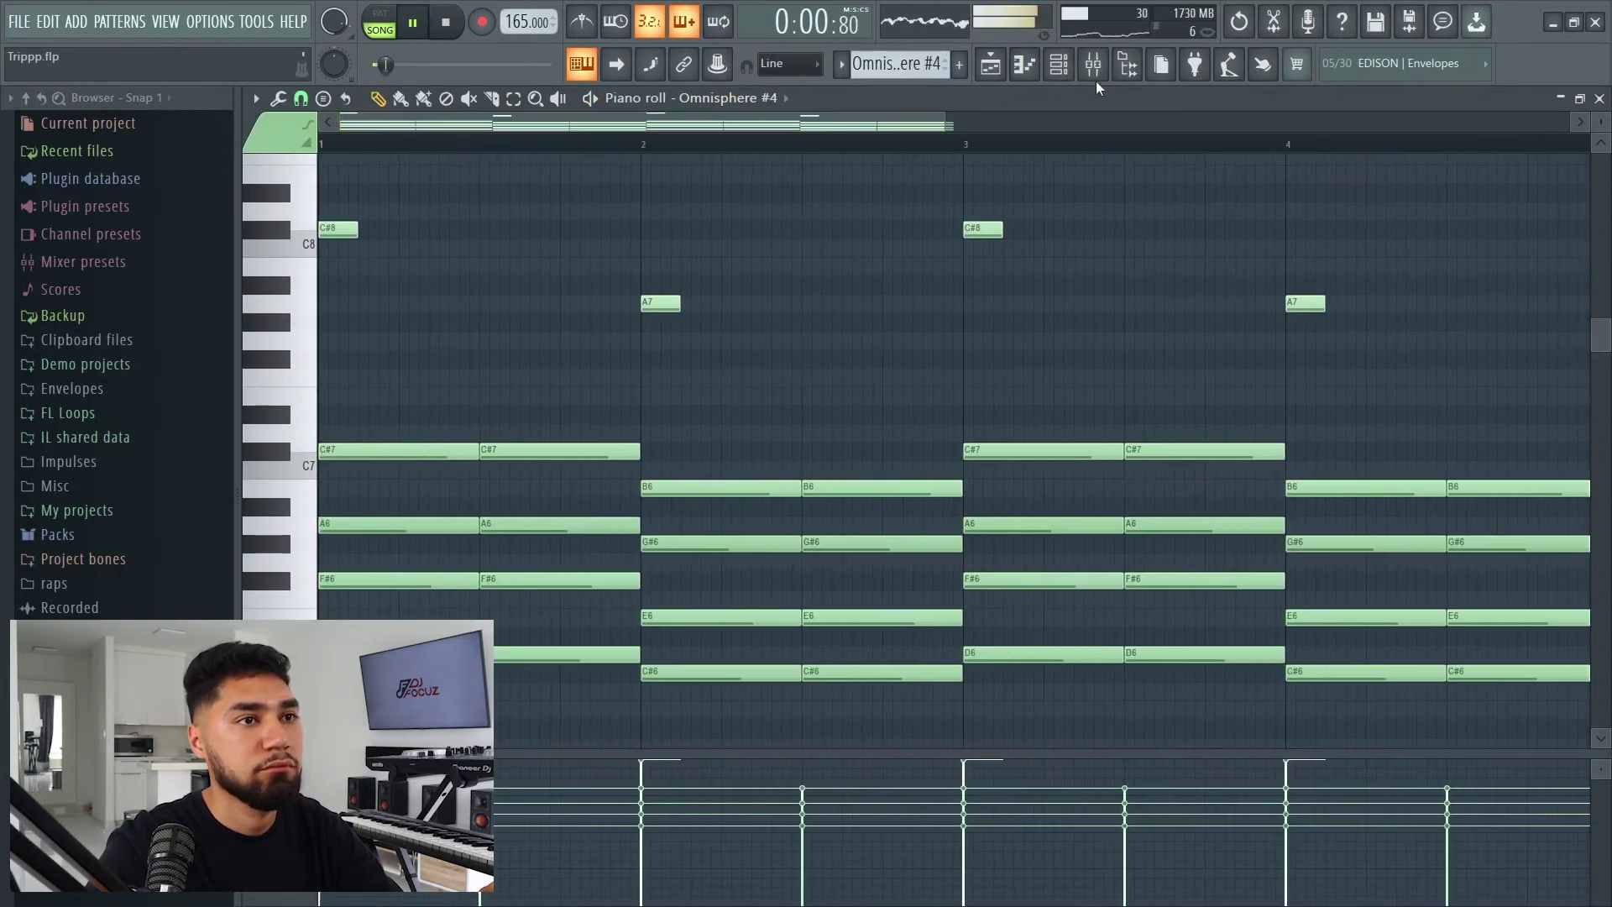
{"action": "left_click", "coordinate": [1075, 76]}
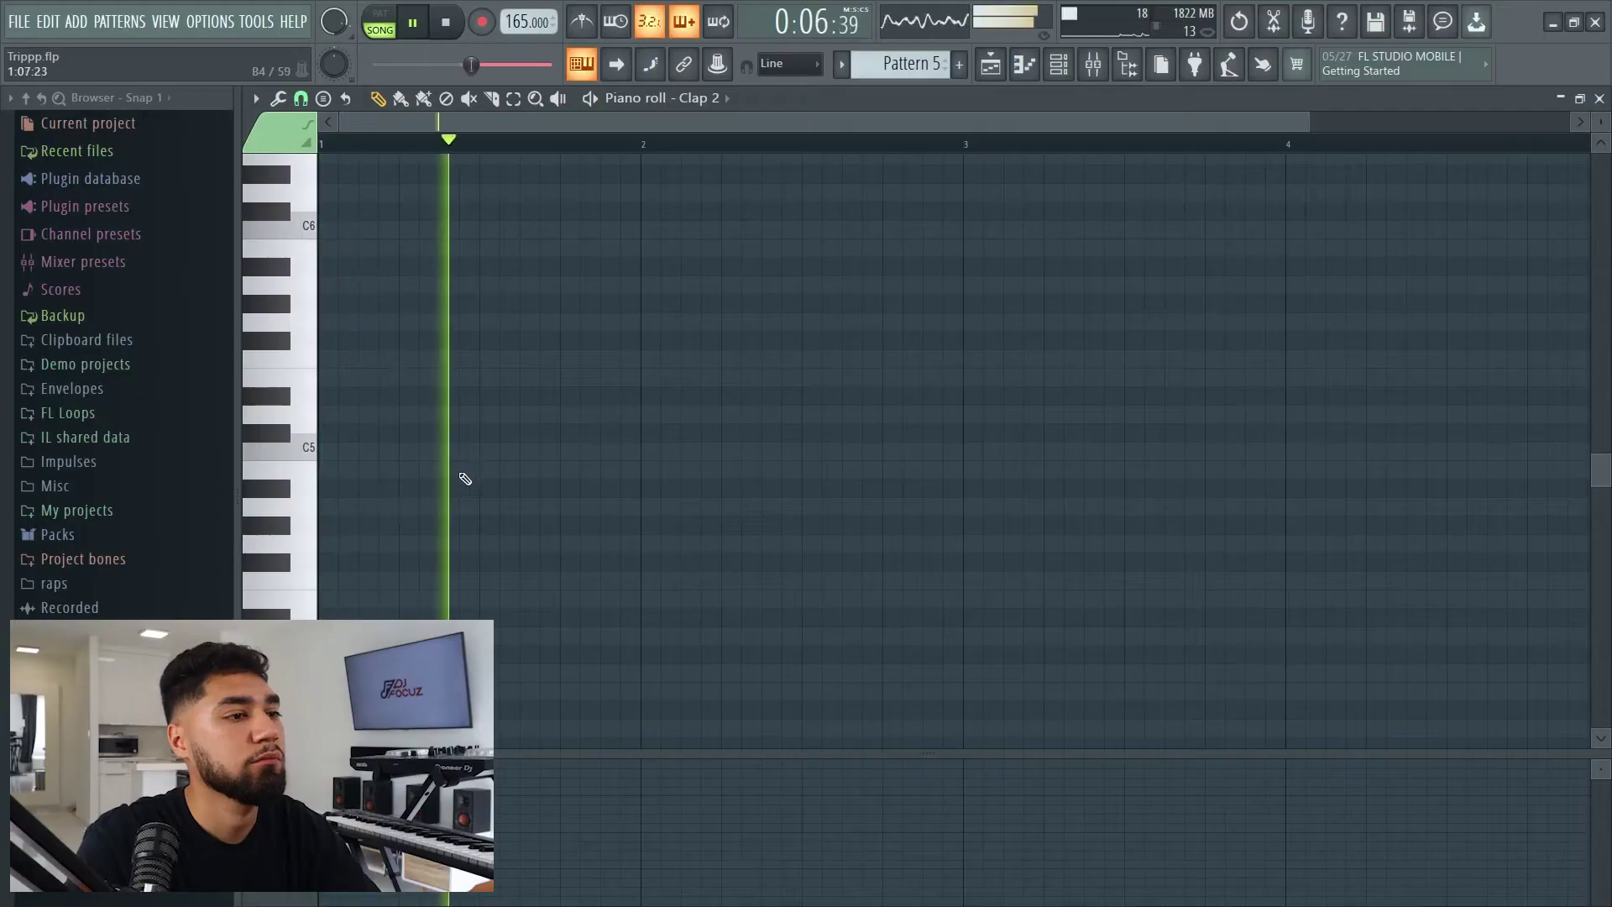
In Pattern 5, place Clap 2 notes at C5 on beat 3 of bars 1 to 4 at full velocity
{"action": "left_click", "coordinate": [491, 451]}
{"action": "left_click", "coordinate": [813, 451]}
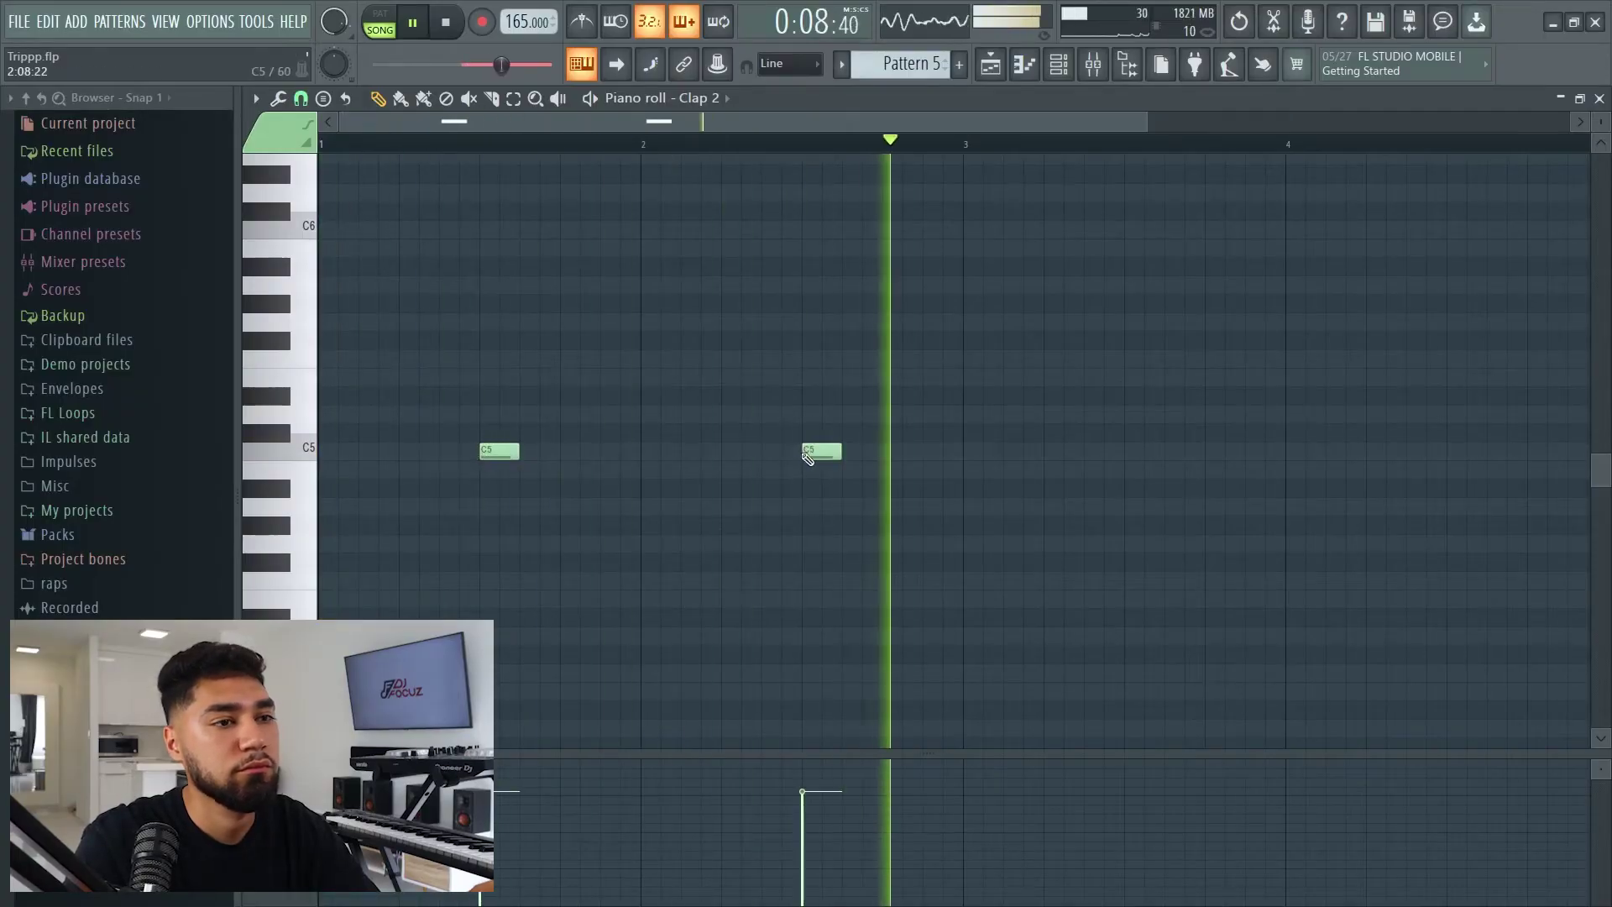
{"action": "left_click", "coordinate": [1129, 452]}
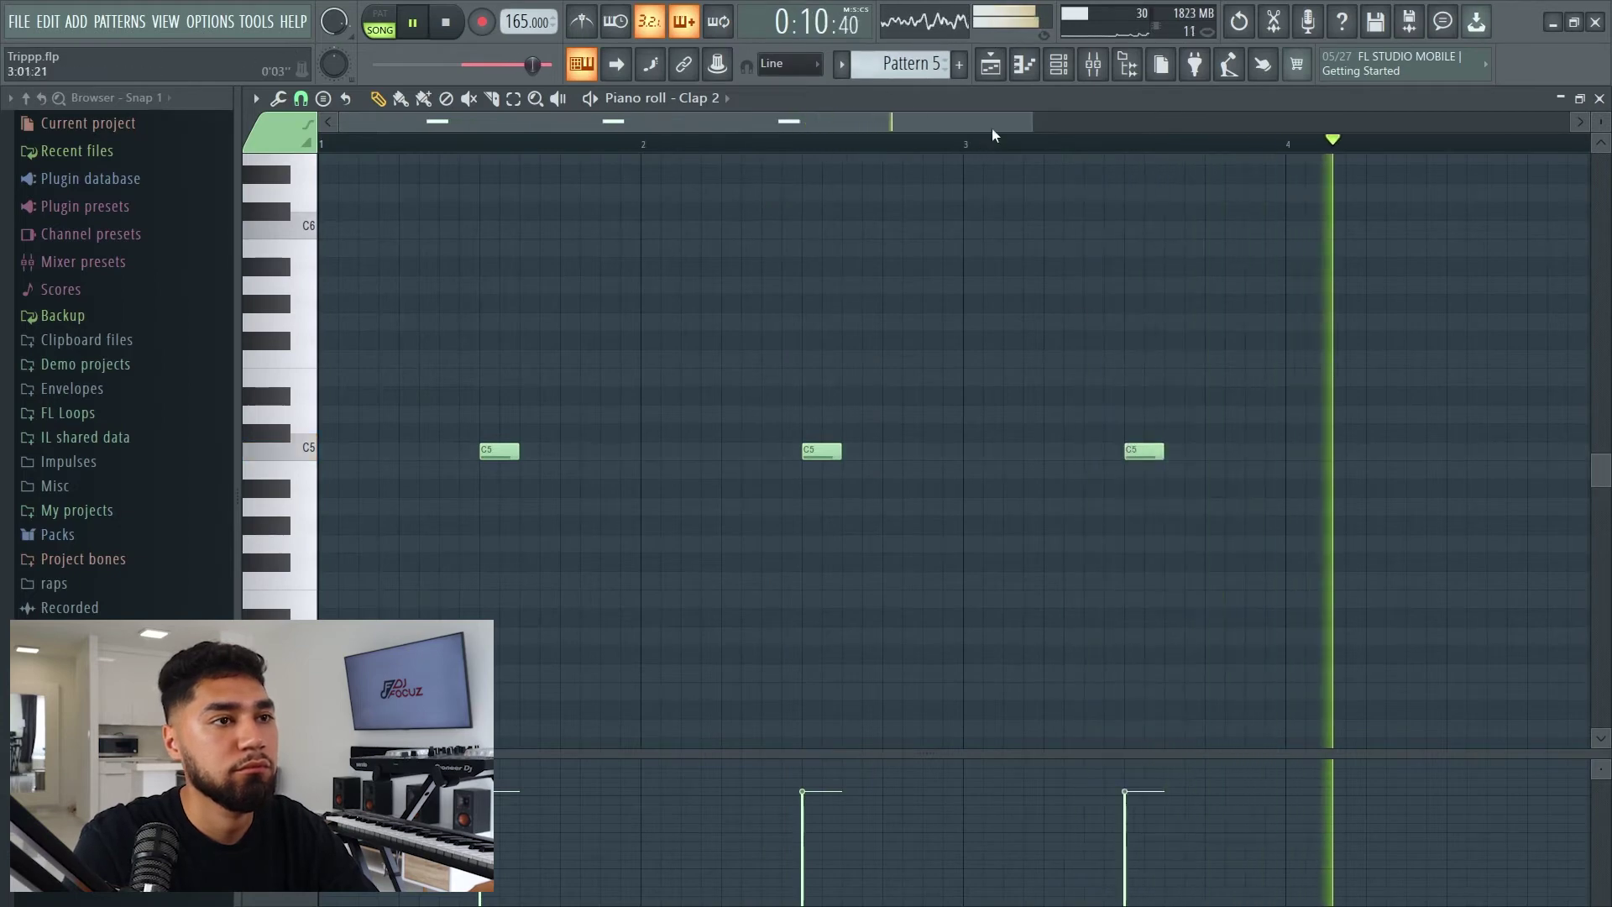
{"action": "left_click_drag", "start_coordinate": [1031, 122], "coordinate": [1347, 122]}
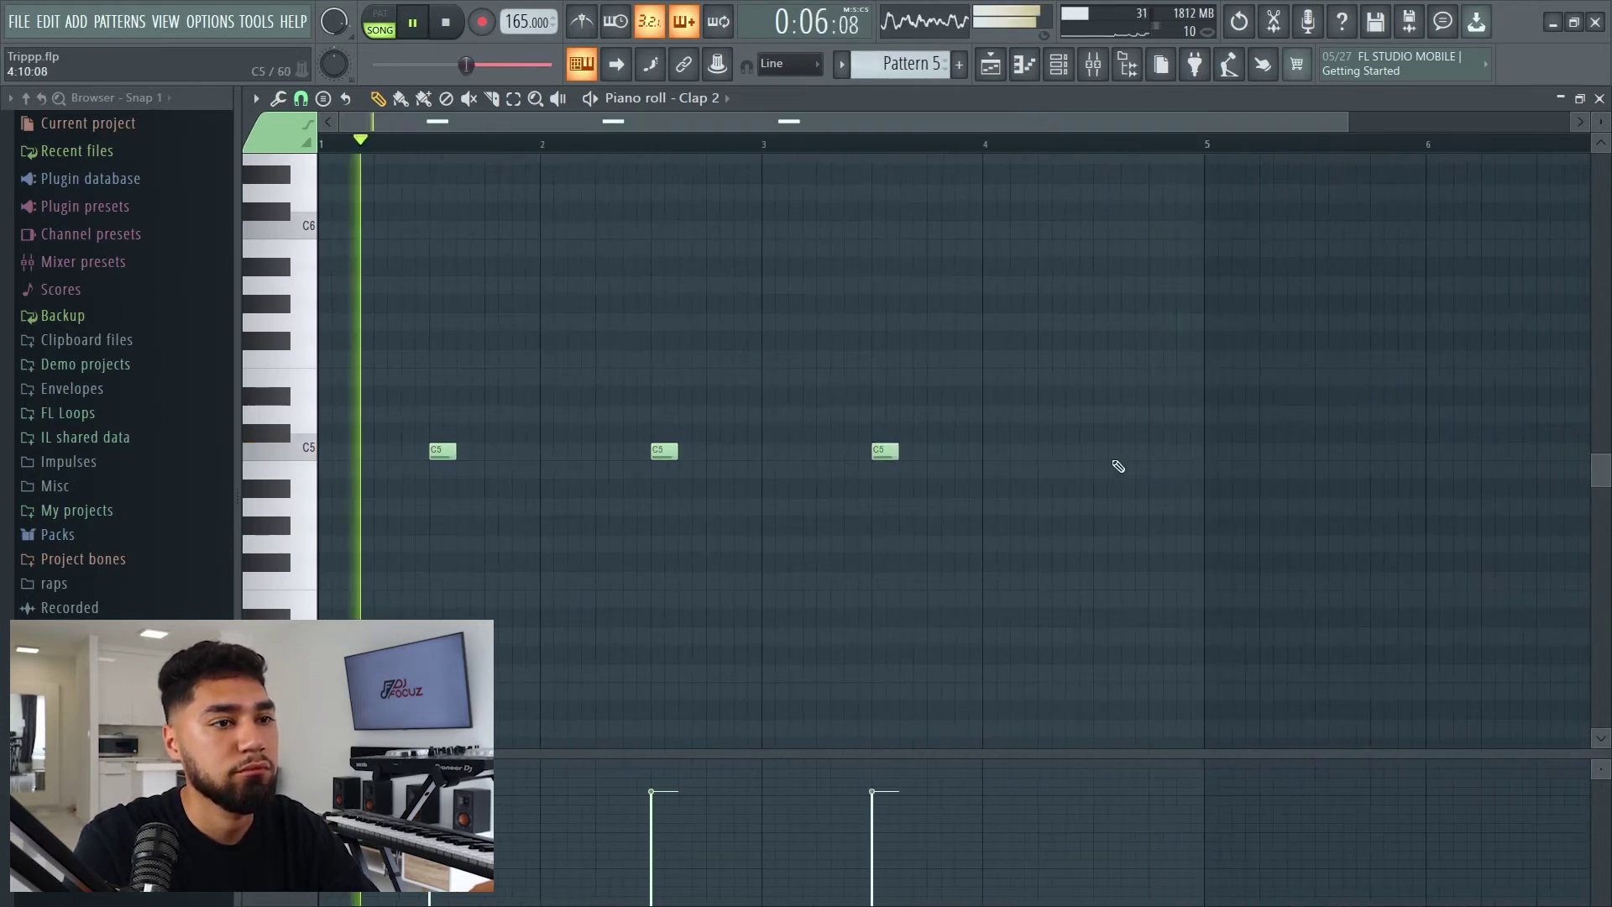
{"action": "left_click", "coordinate": [1104, 452]}
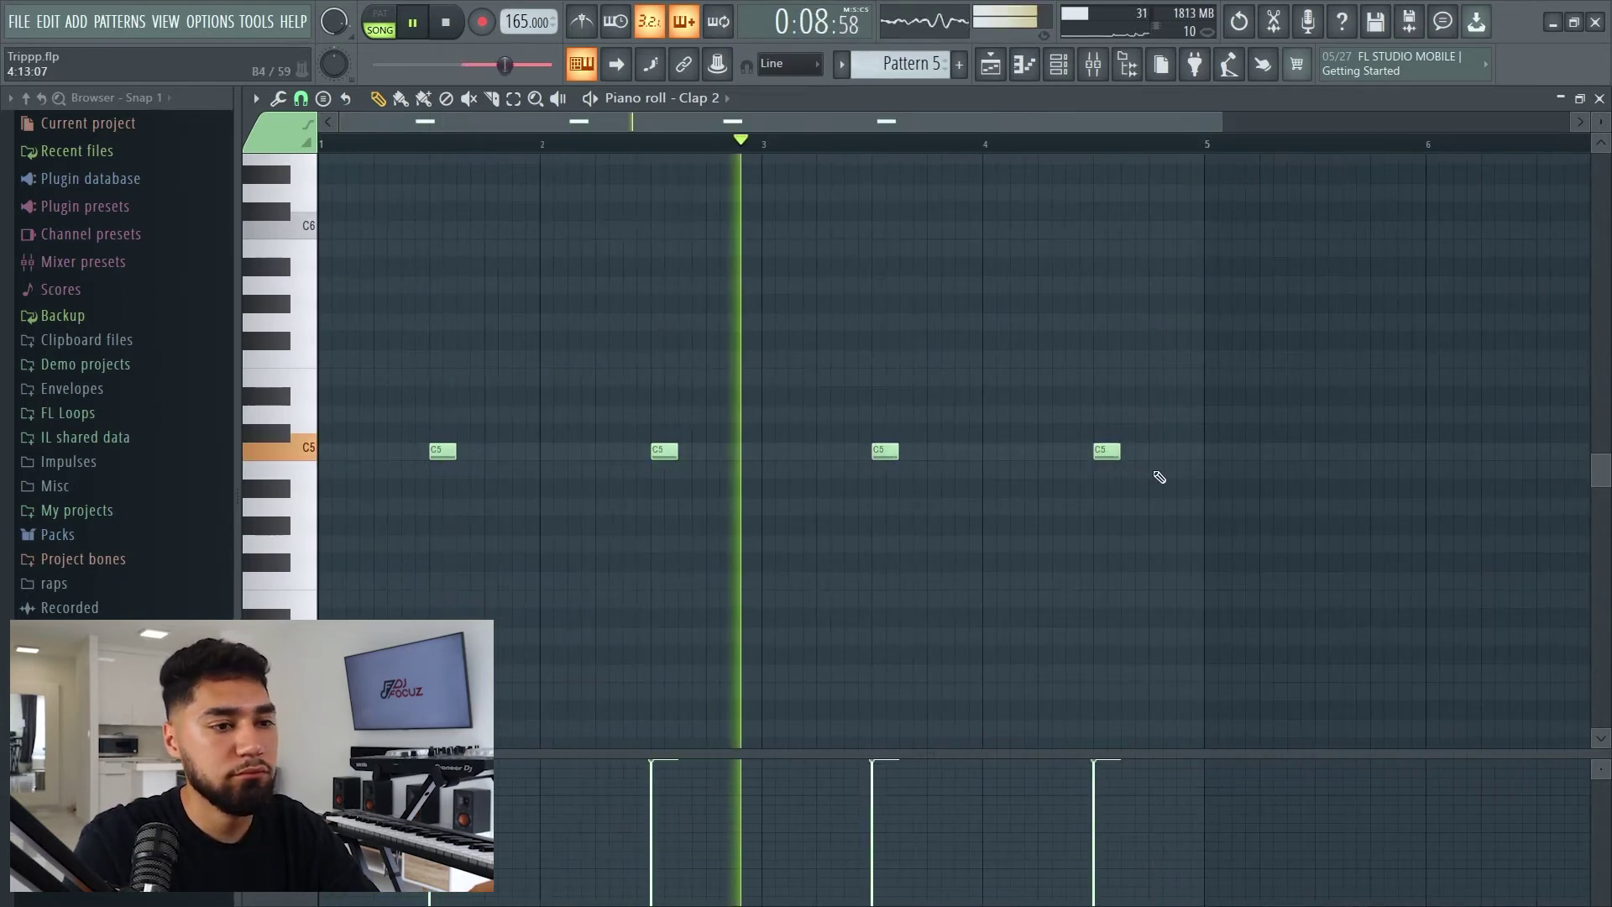
Audition the Hi Hat 2 sample from the channel rack and close its sampler window
{"action": "key", "text": "F6"}
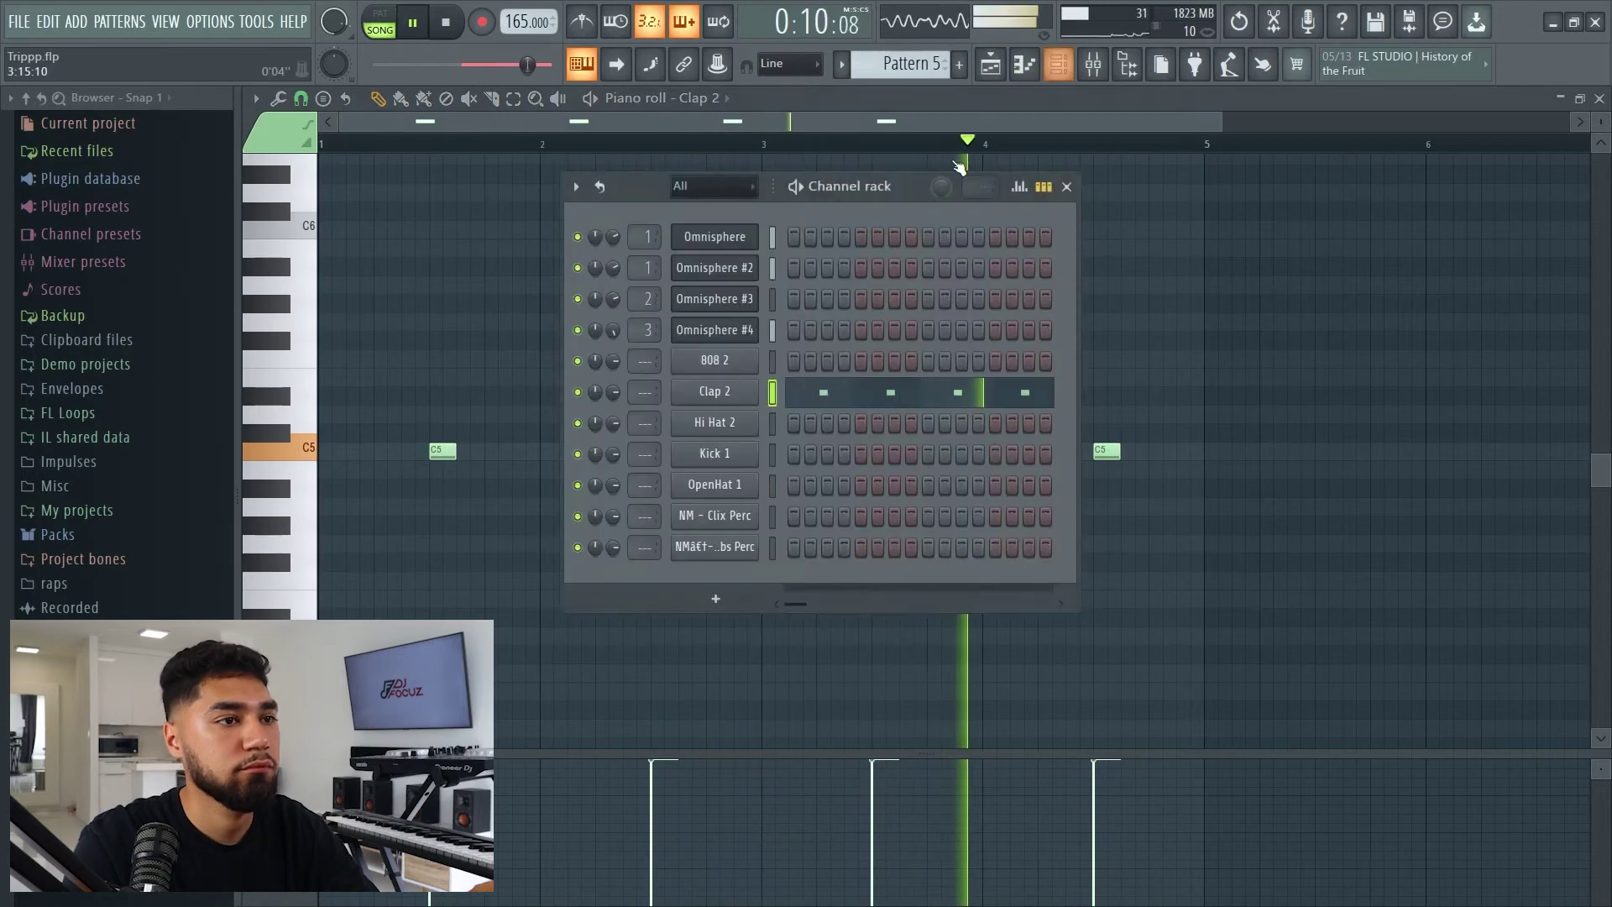
{"action": "left_click", "coordinate": [715, 422]}
{"action": "left_click", "coordinate": [856, 203]}
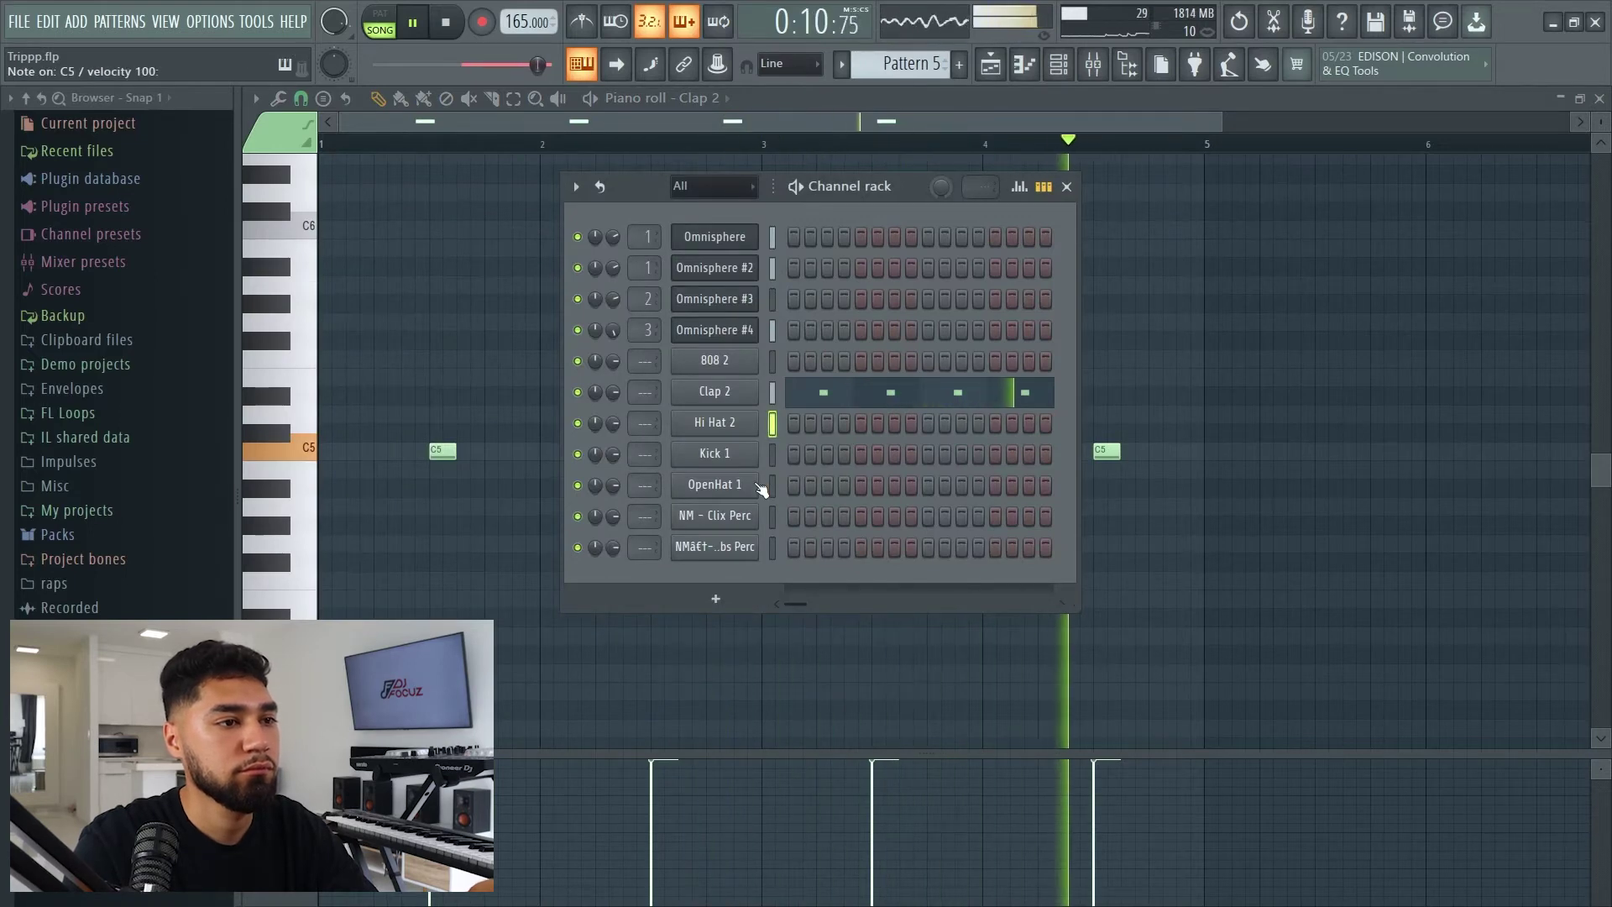
Place Rim notes at C5 on step 3 of bar 2, step 15 of bar 3 and step 3 of bar 4, at 80 % velocity
{"action": "left_click", "coordinate": [590, 450]}
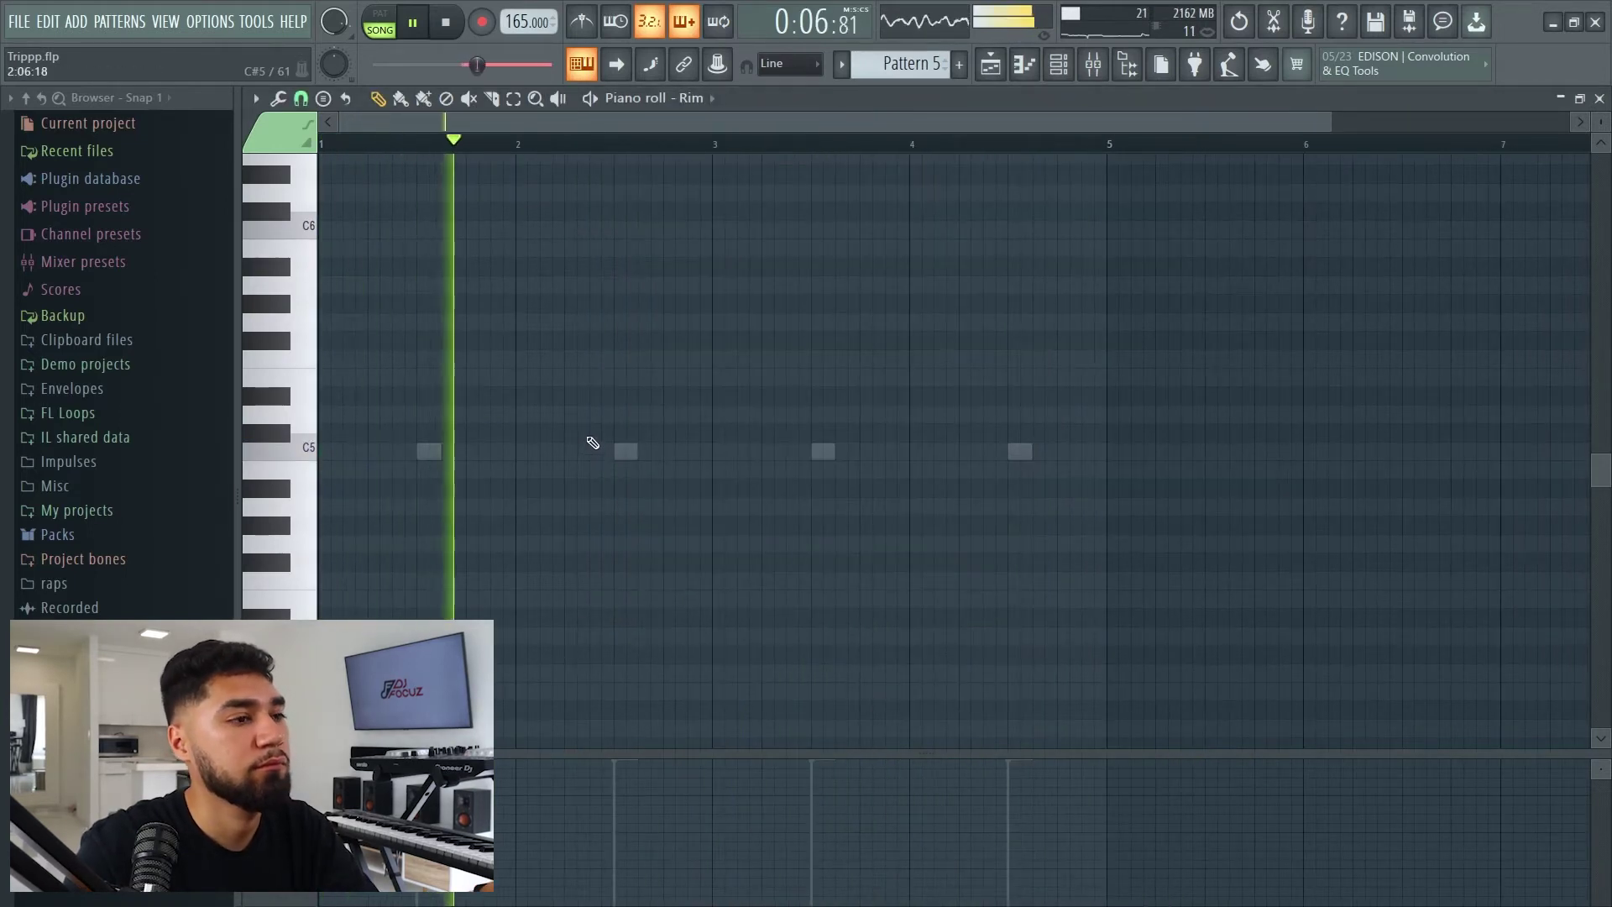
{"action": "left_click", "coordinate": [568, 457]}
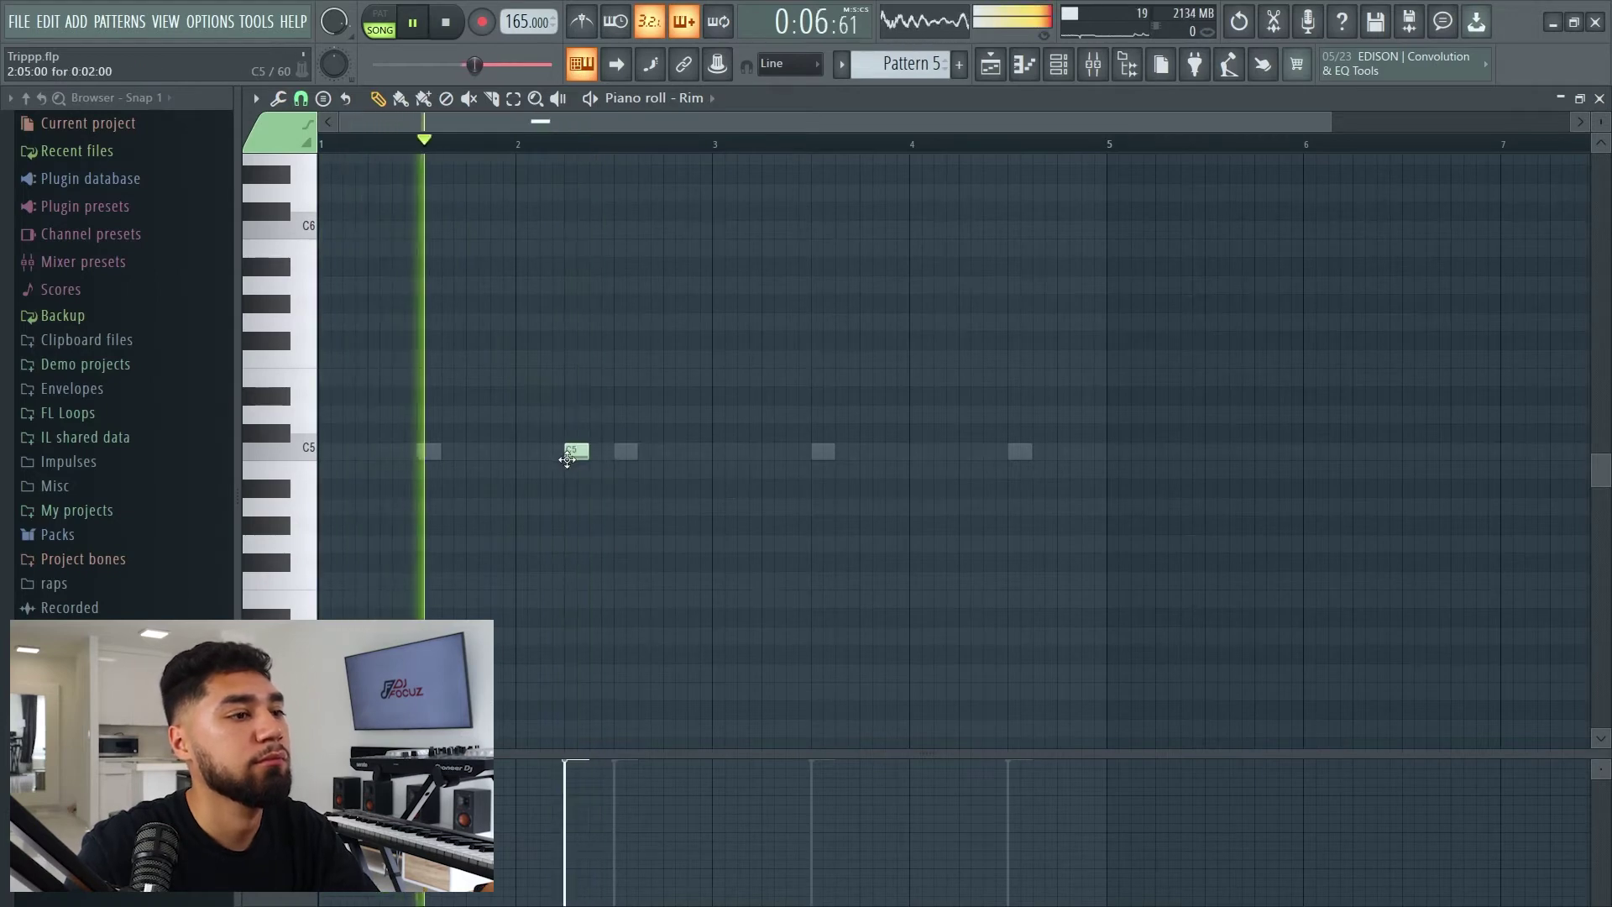
{"action": "left_click_drag", "start_coordinate": [554, 460], "coordinate": [550, 467]}
{"action": "key", "text": "space"}
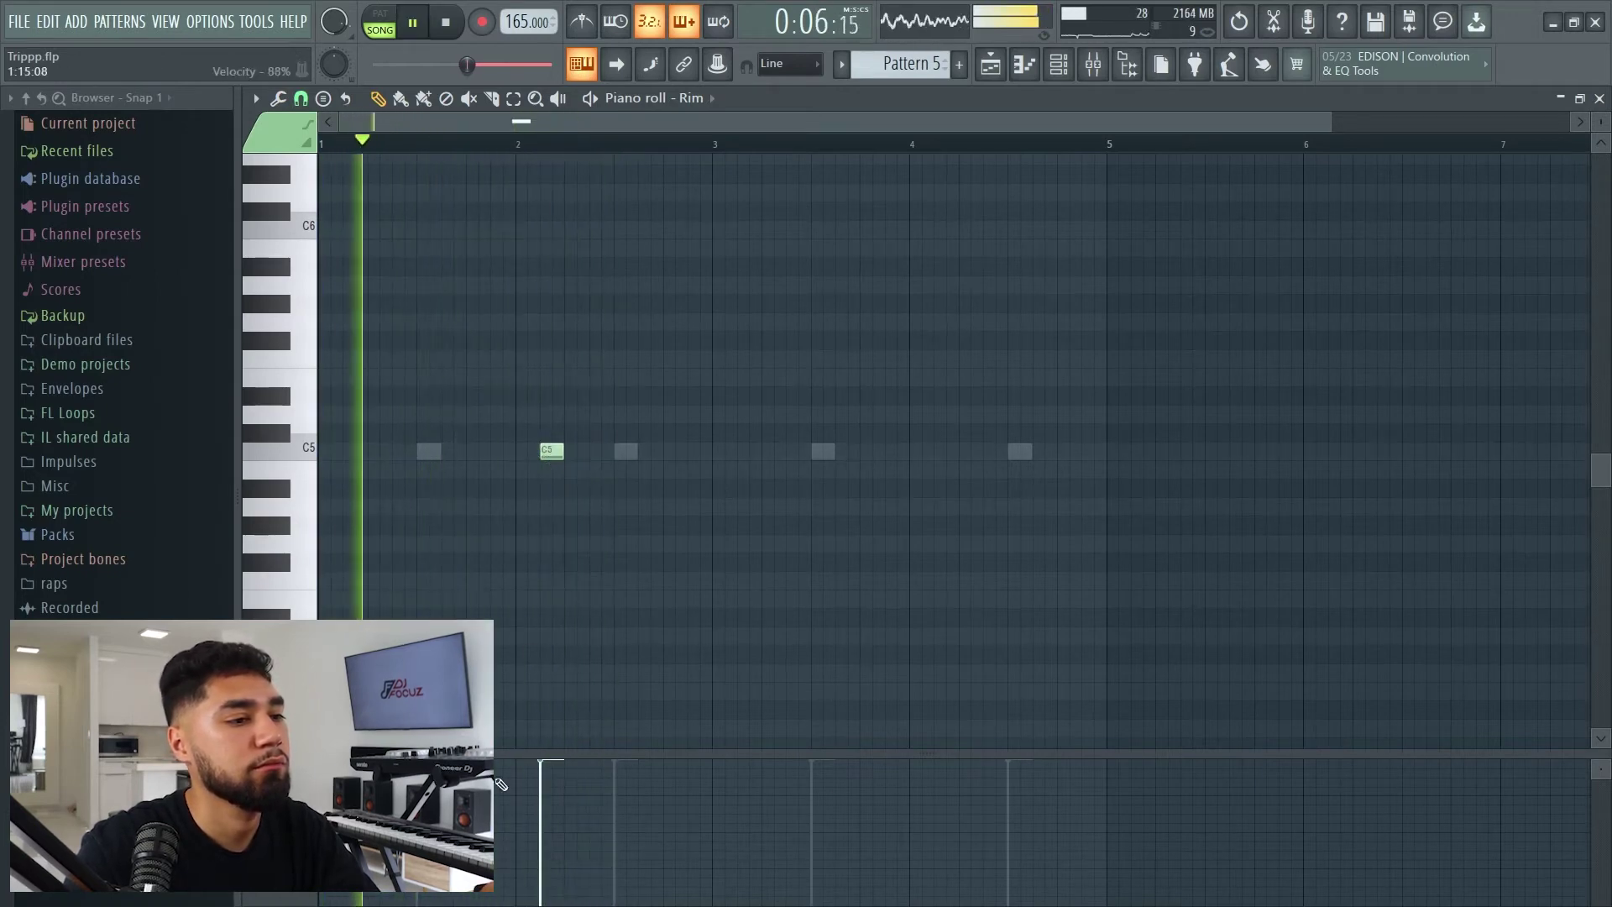
{"action": "left_click_drag", "start_coordinate": [544, 774], "coordinate": [542, 788]}
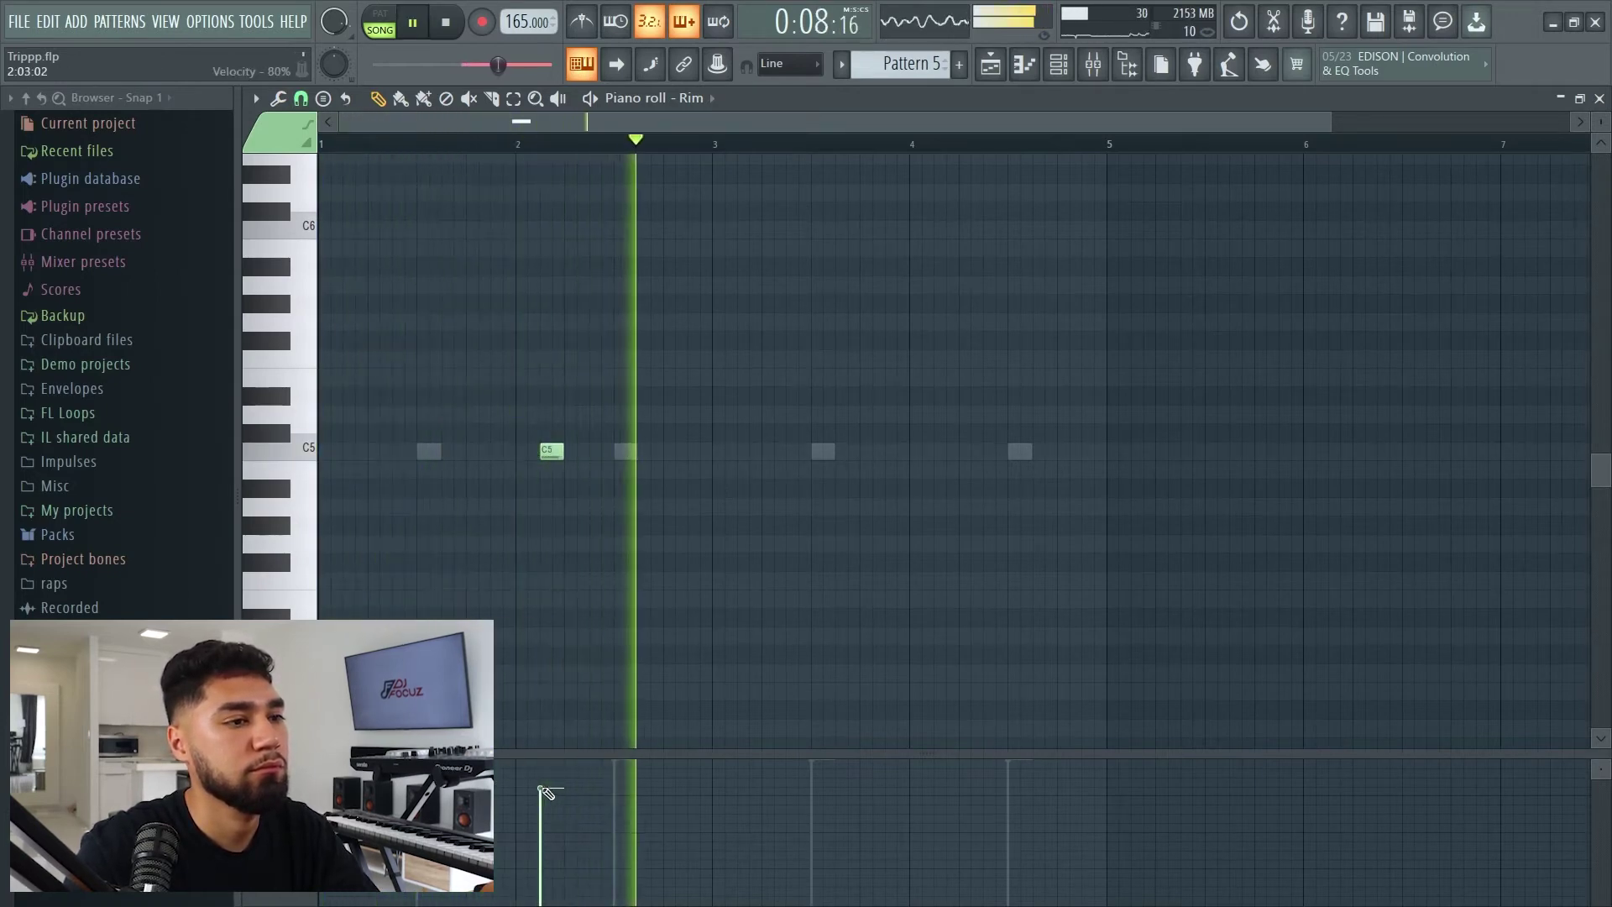
{"action": "left_click", "coordinate": [892, 453]}
{"action": "left_click", "coordinate": [935, 453]}
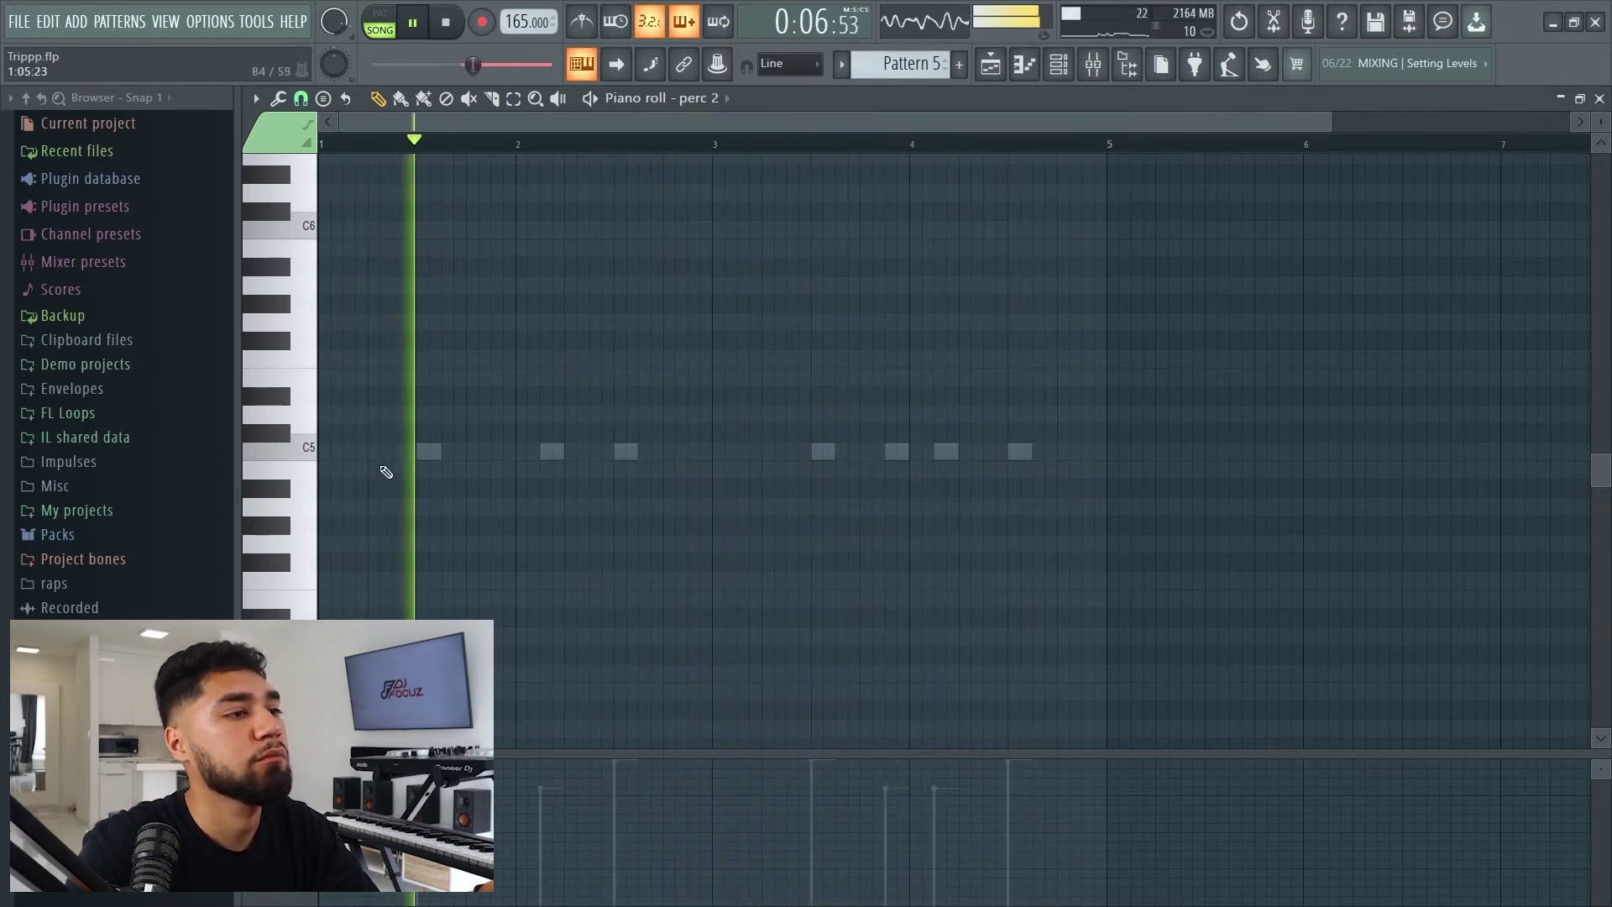
Place perc 2 notes at C5 on beat 2 of bars 1 and 3, and a single perc note on step 15 of bar 1
{"action": "left_click", "coordinate": [380, 451]}
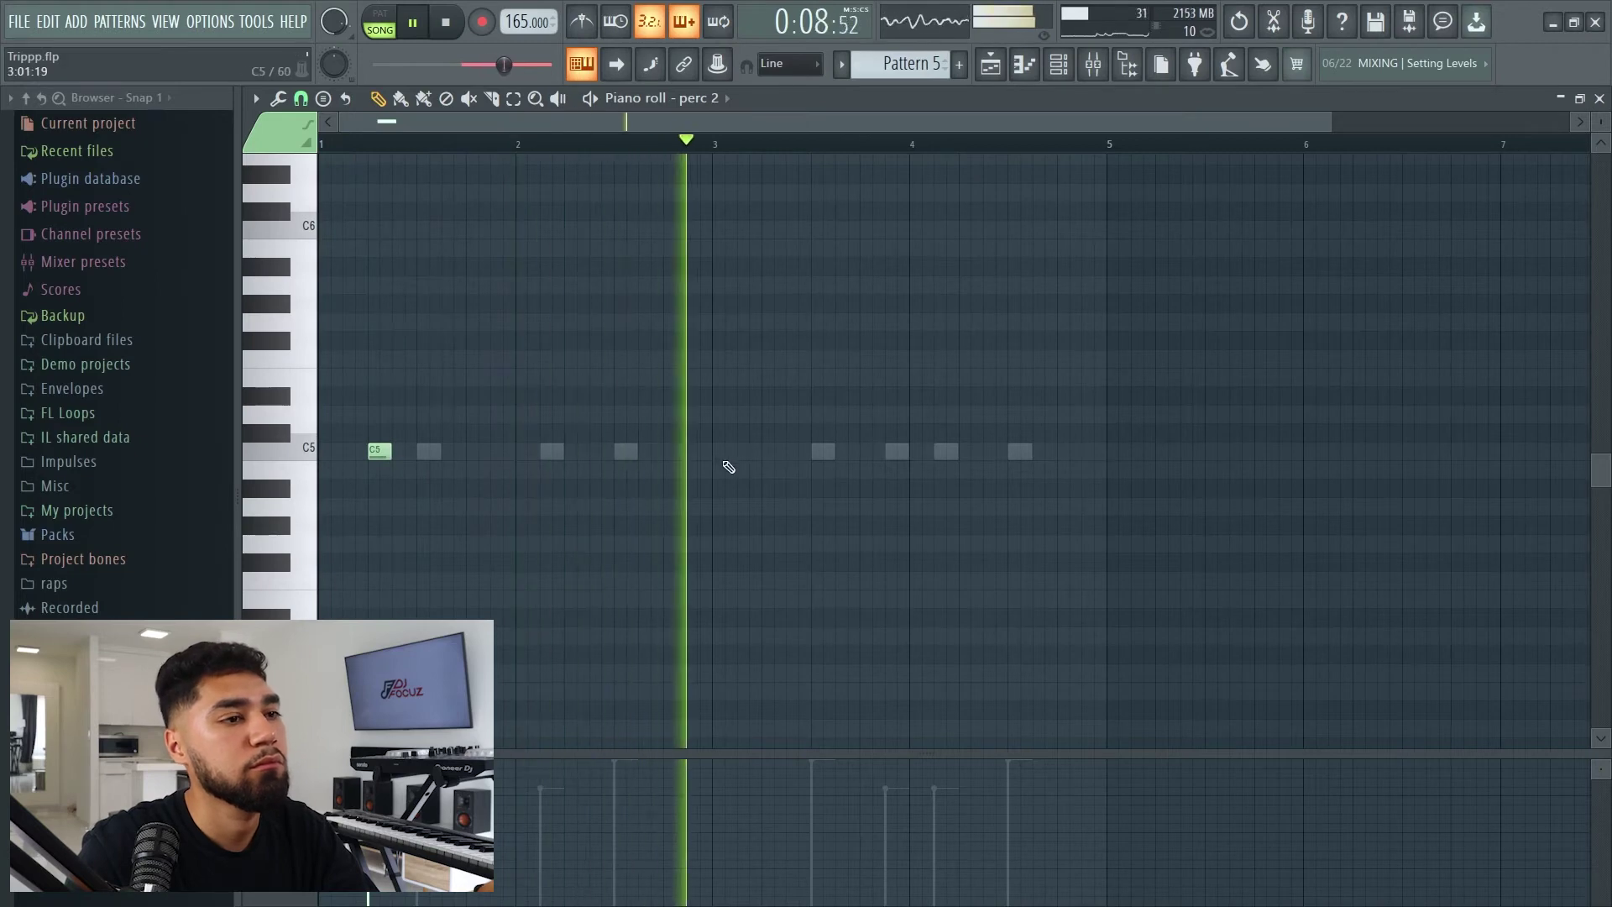
{"action": "left_click", "coordinate": [771, 452]}
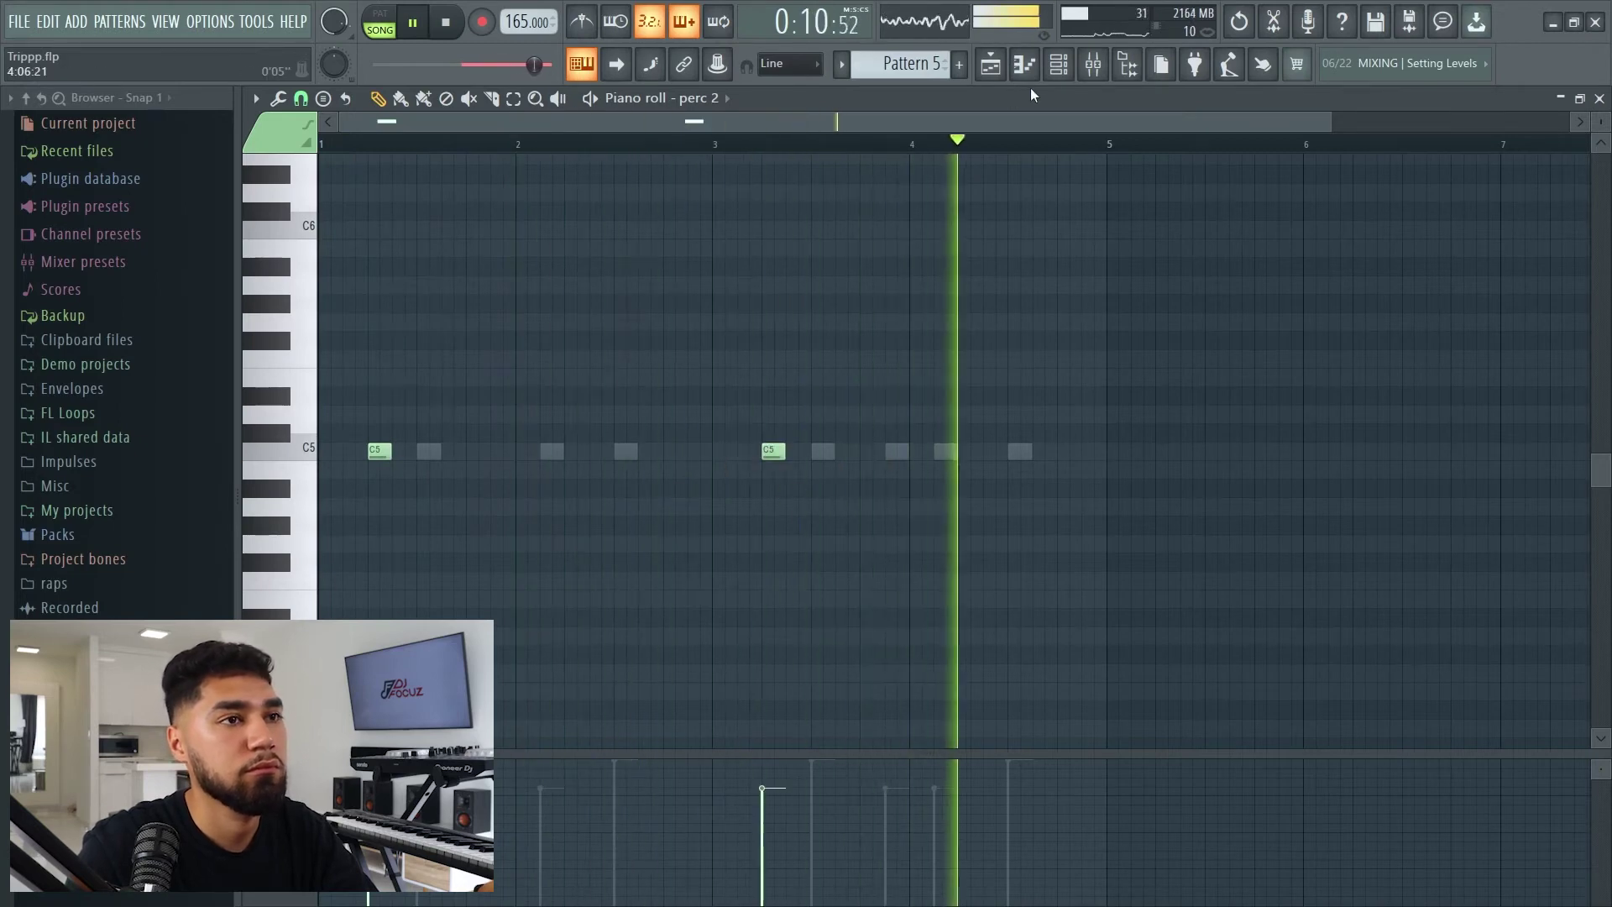
{"action": "left_click", "coordinate": [1058, 64]}
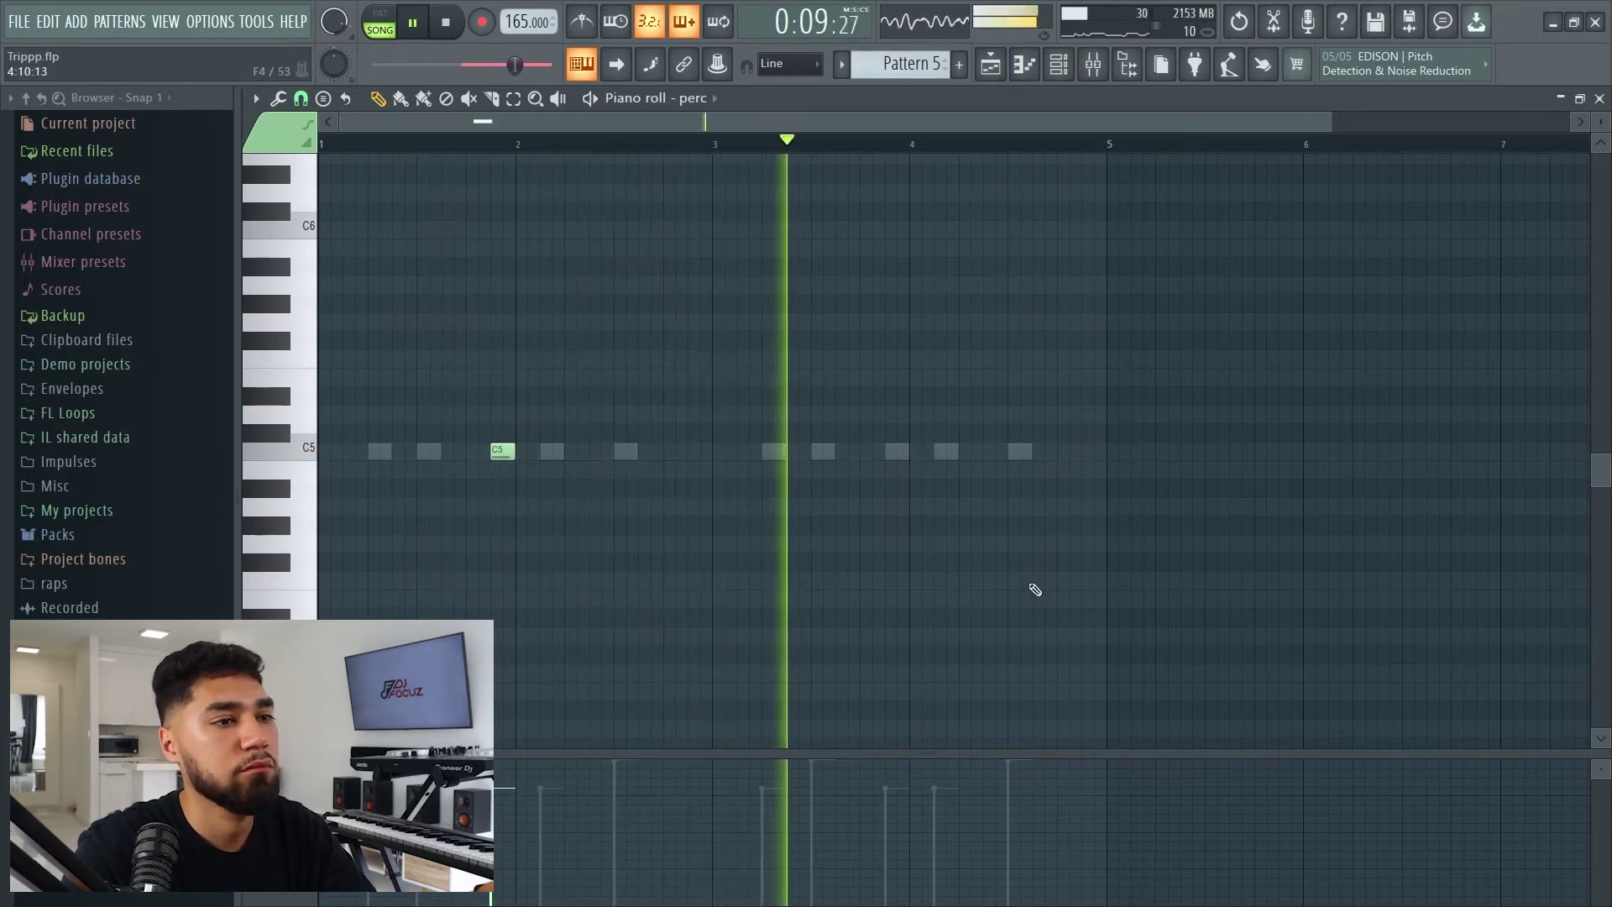
{"action": "left_click", "coordinate": [1090, 451]}
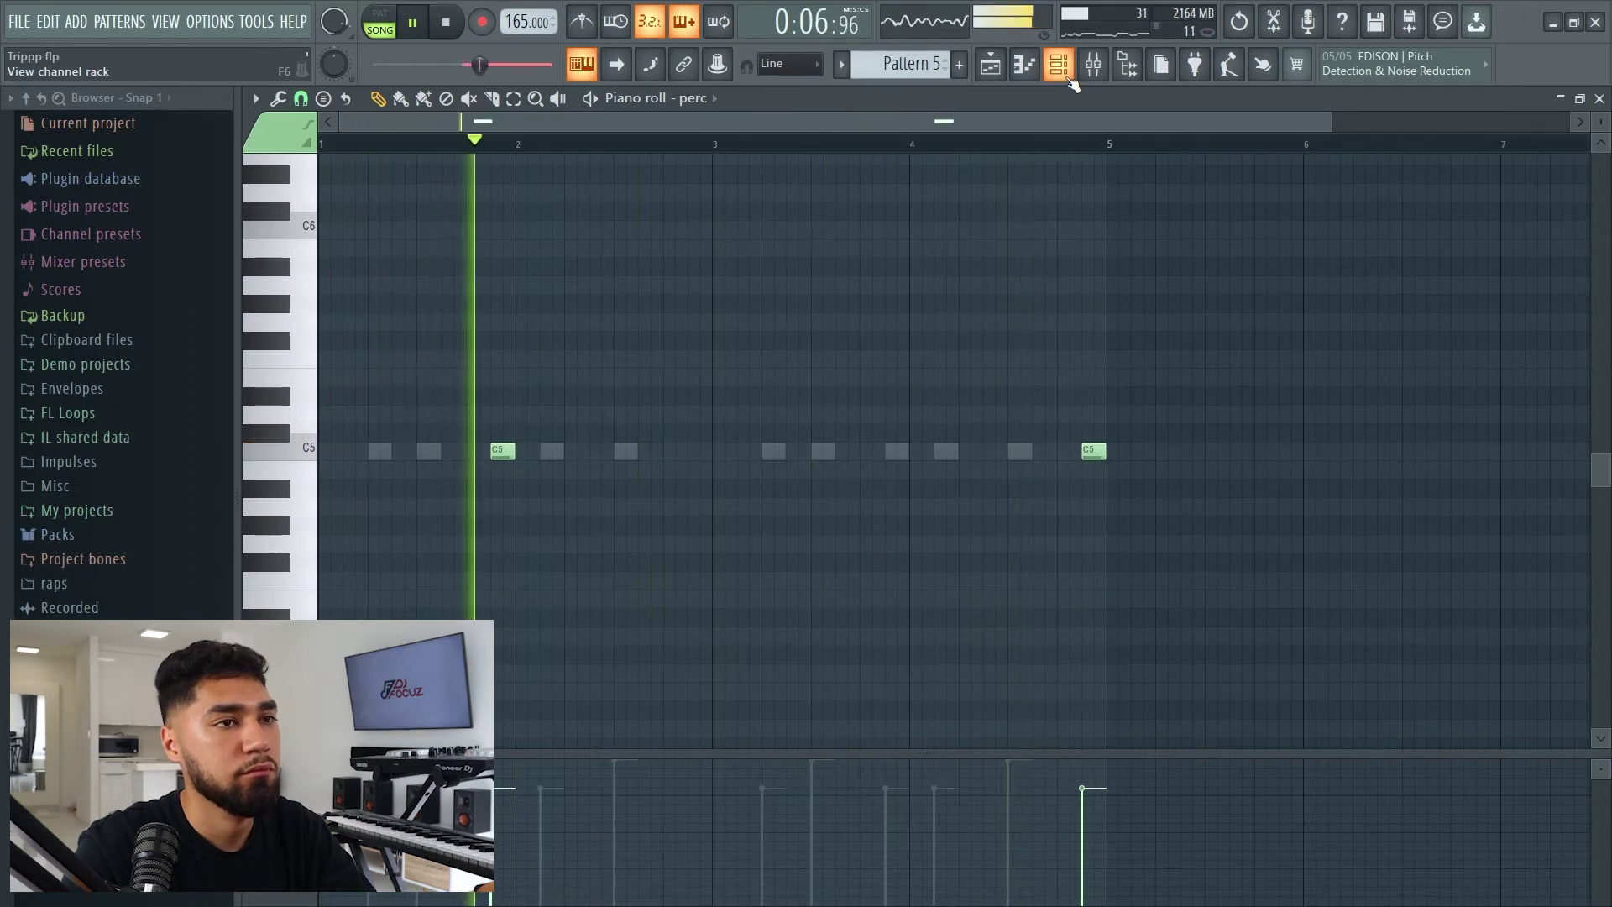
{"action": "right_click", "coordinate": [1095, 450]}
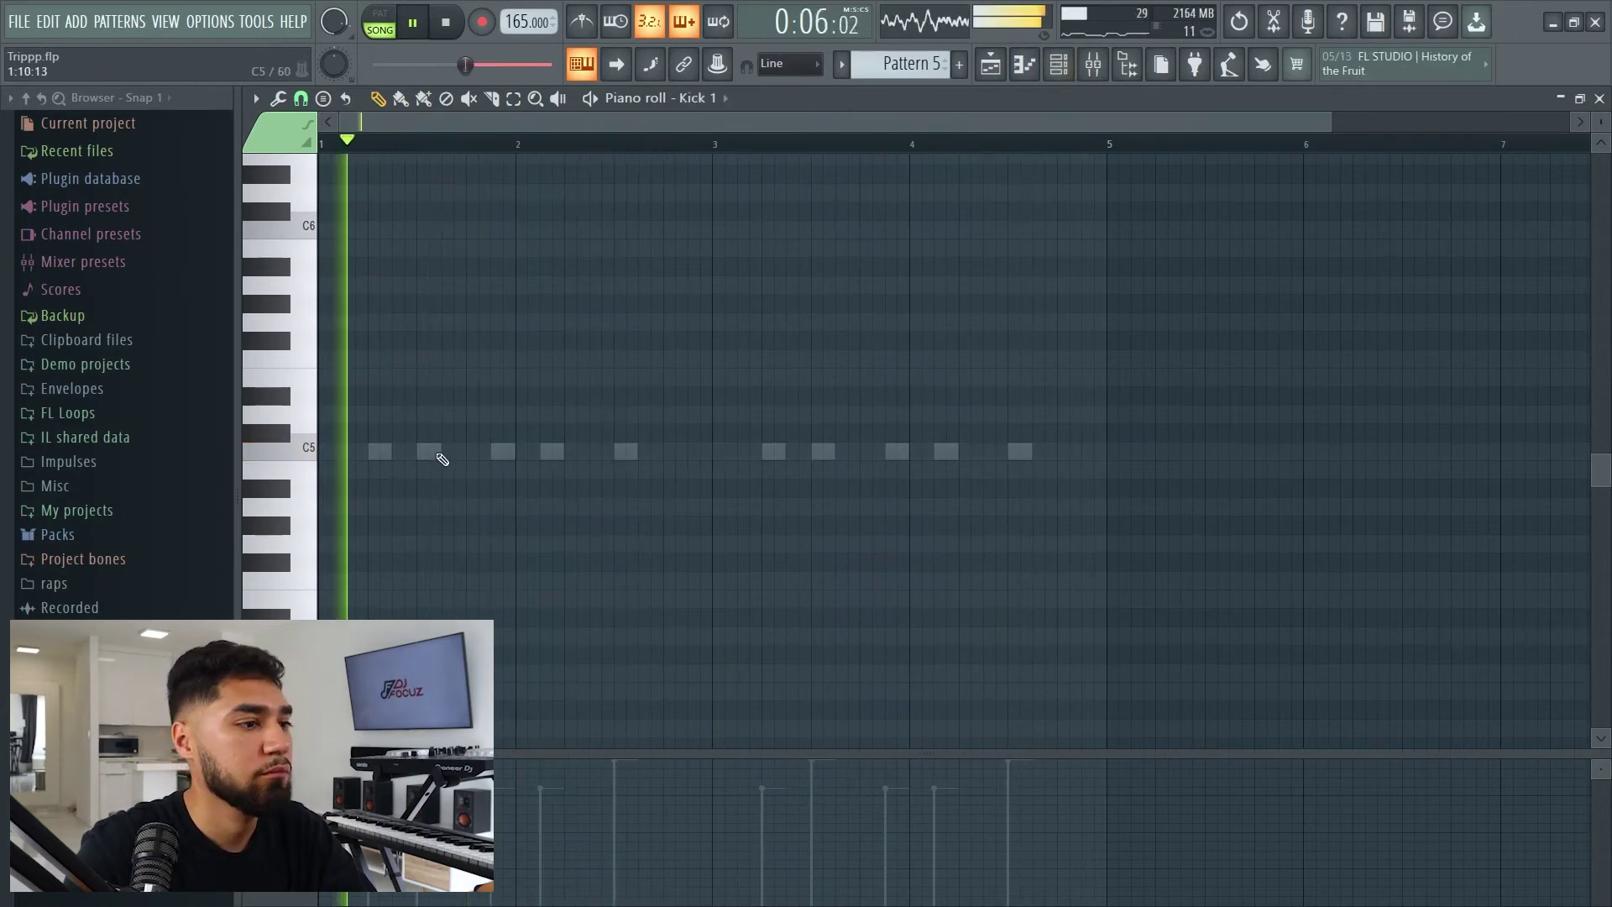
Place Kick 1 notes at C5 on steps 1, 7 and 13 of bar 1 and continue the rhythm in bar 2 from step 5
{"action": "key", "text": "space"}
{"action": "scroll", "coordinate": [423, 458], "scroll_direction": "up", "scroll_amount": 1, "text": "ctrl"}
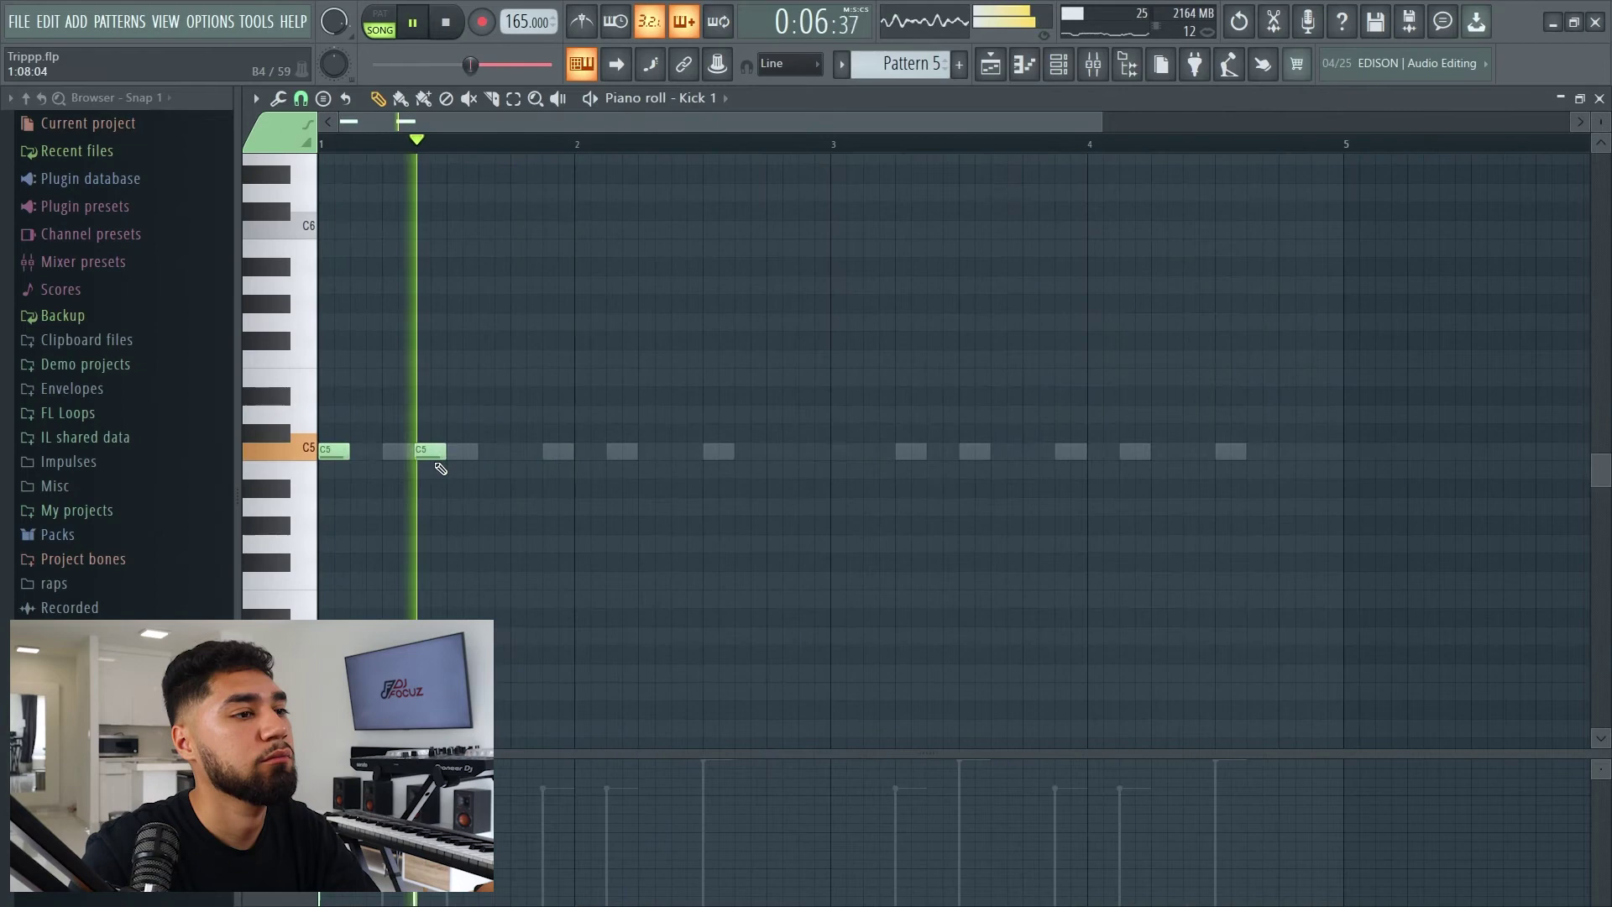
{"action": "left_click", "coordinate": [527, 454]}
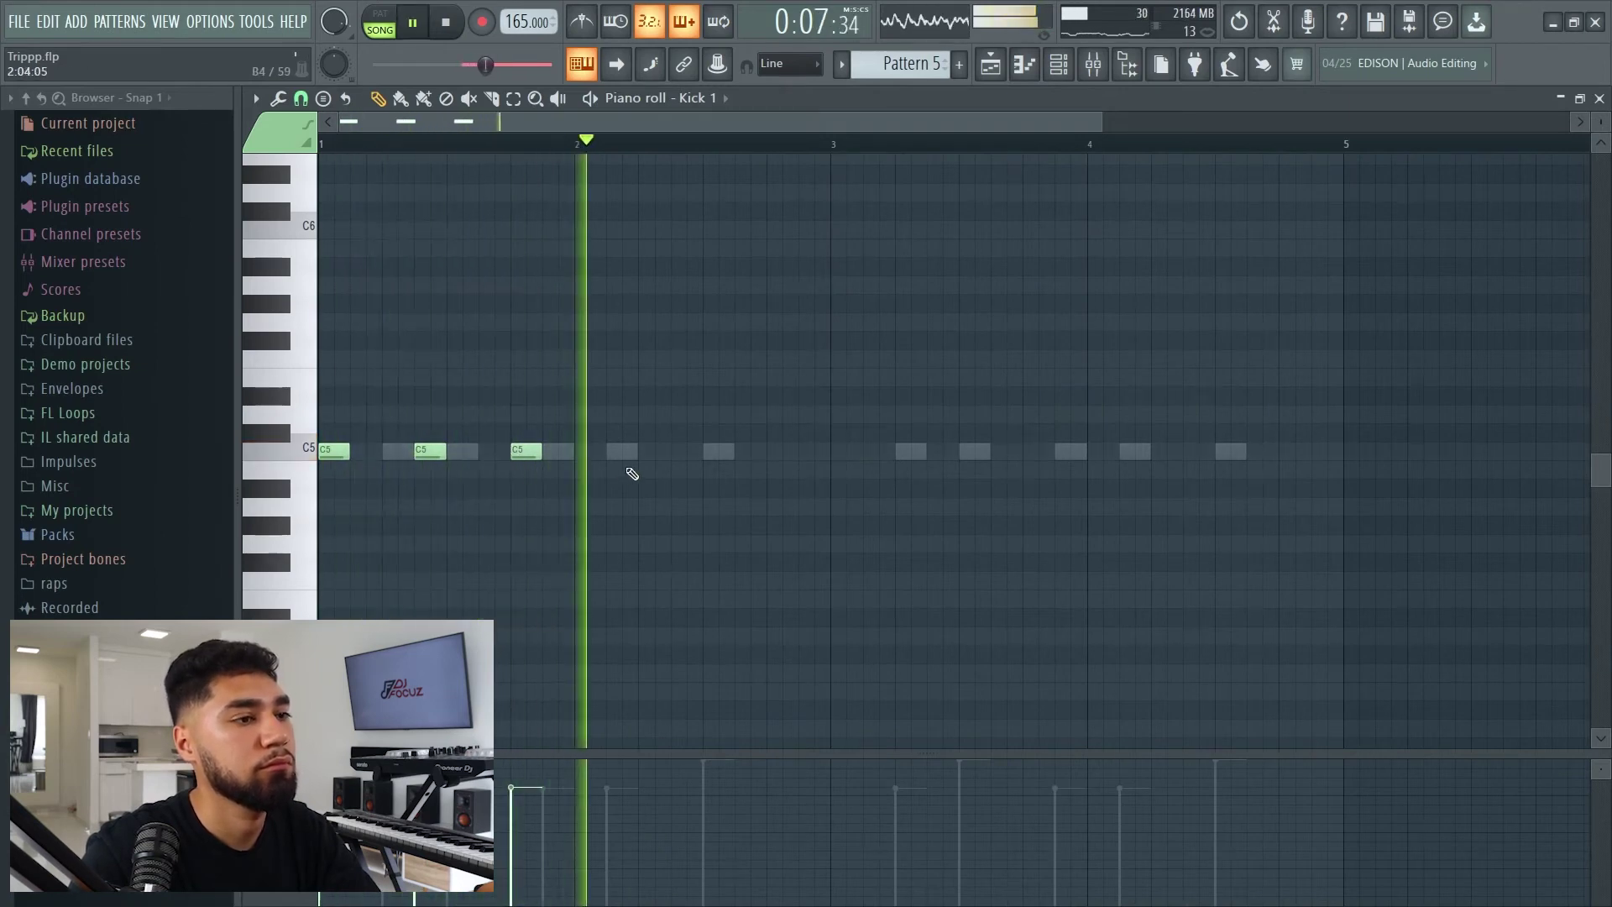
{"action": "left_click", "coordinate": [641, 451]}
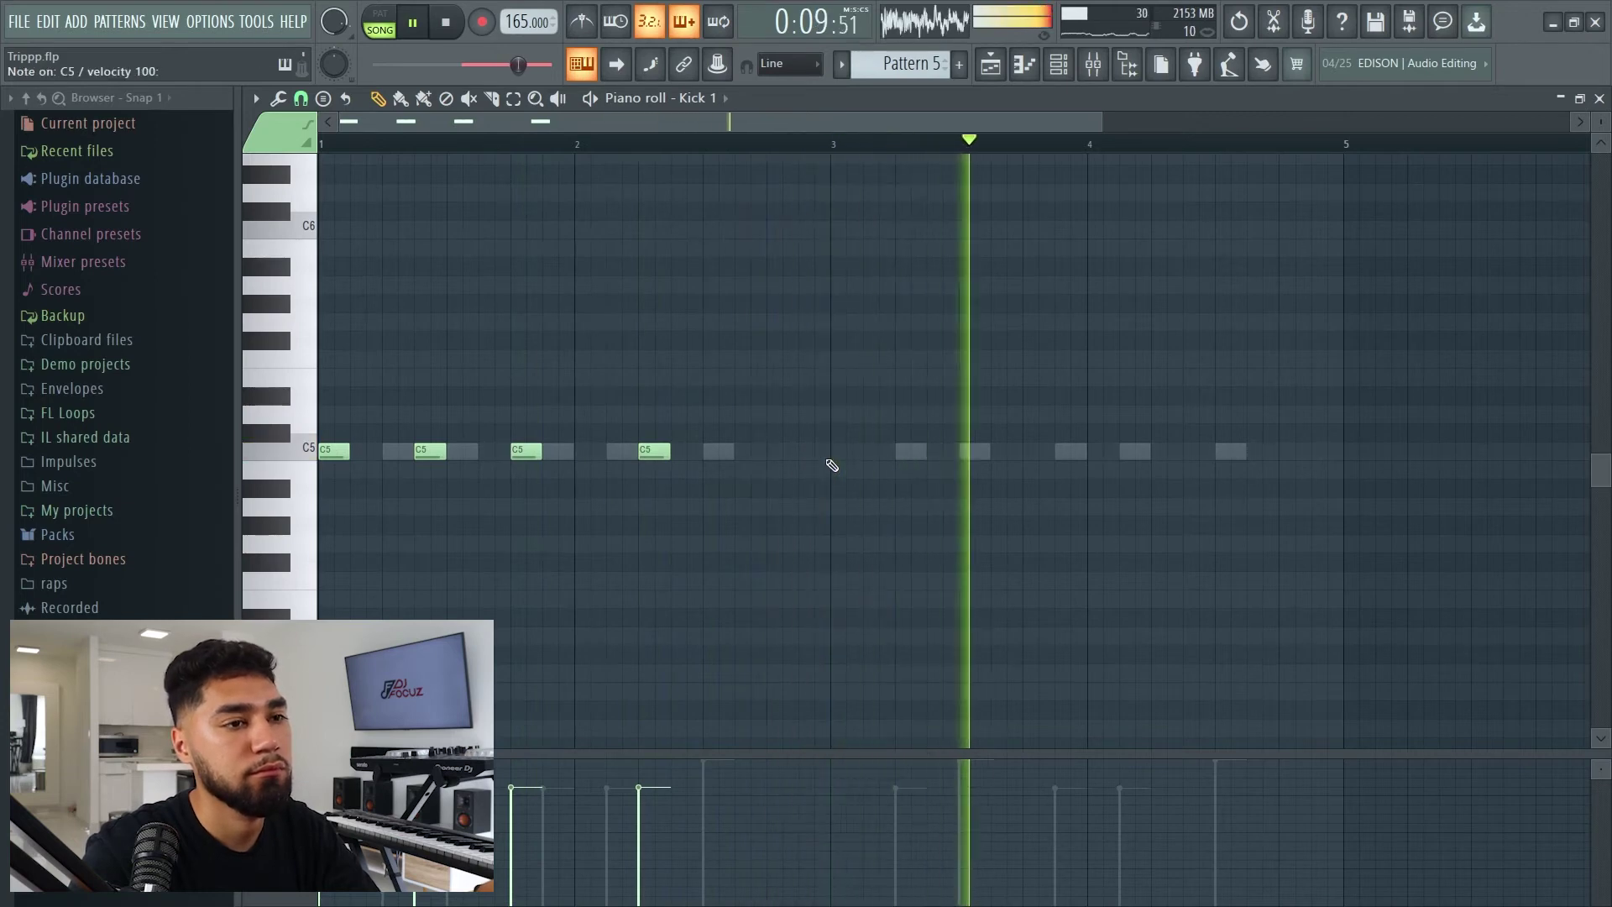
{"action": "key", "text": "space"}
{"action": "left_click", "coordinate": [718, 452]}
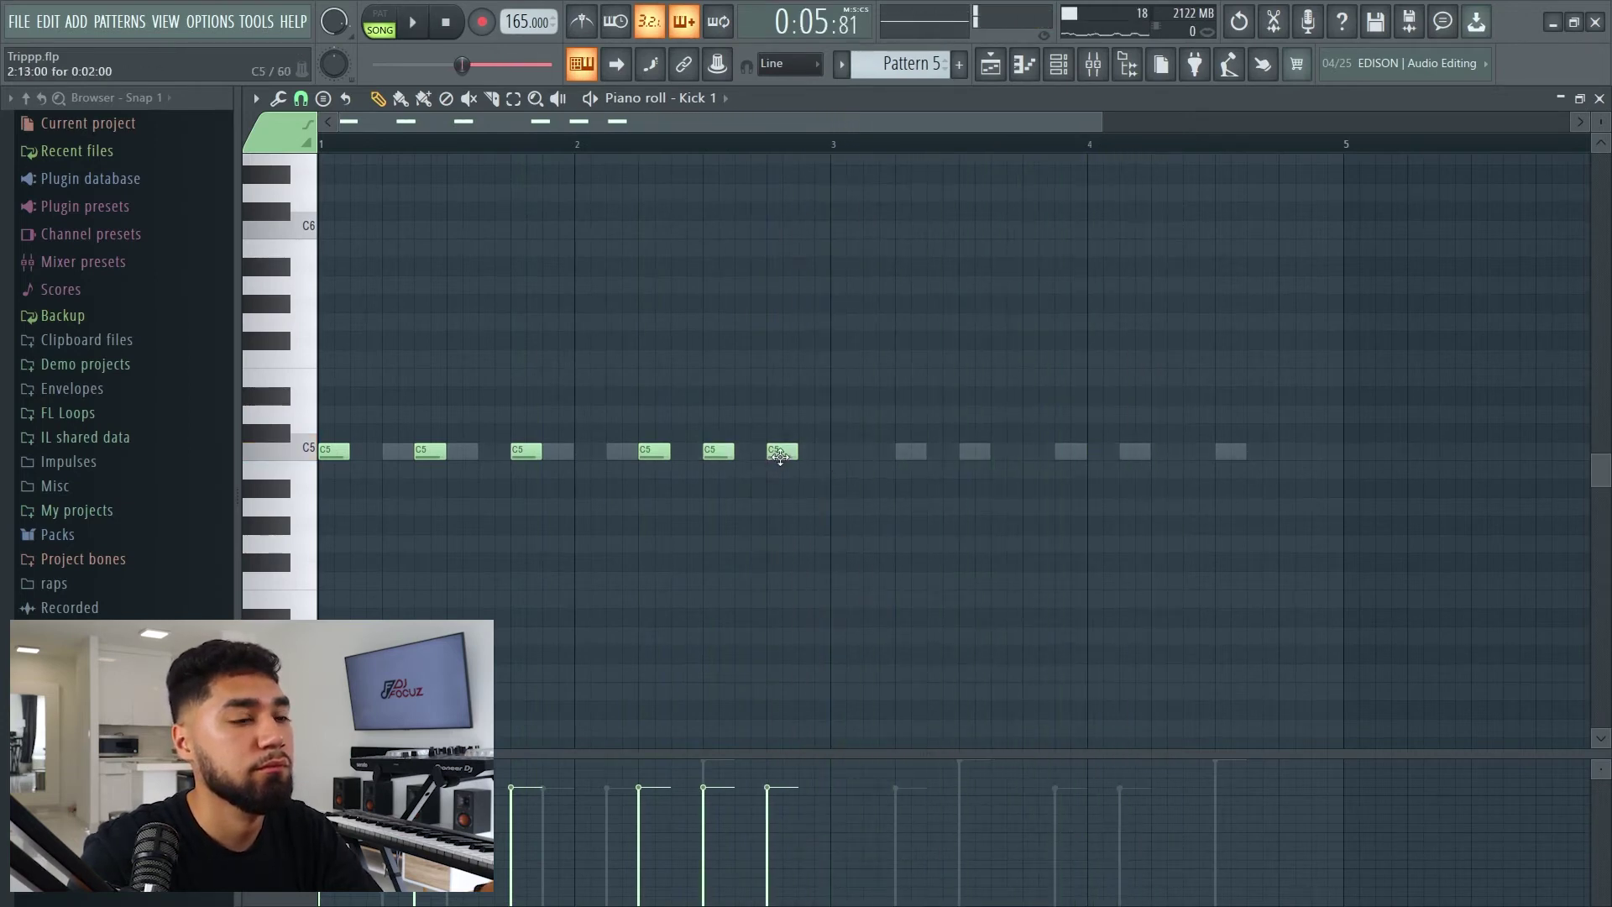
{"action": "key", "text": "space"}
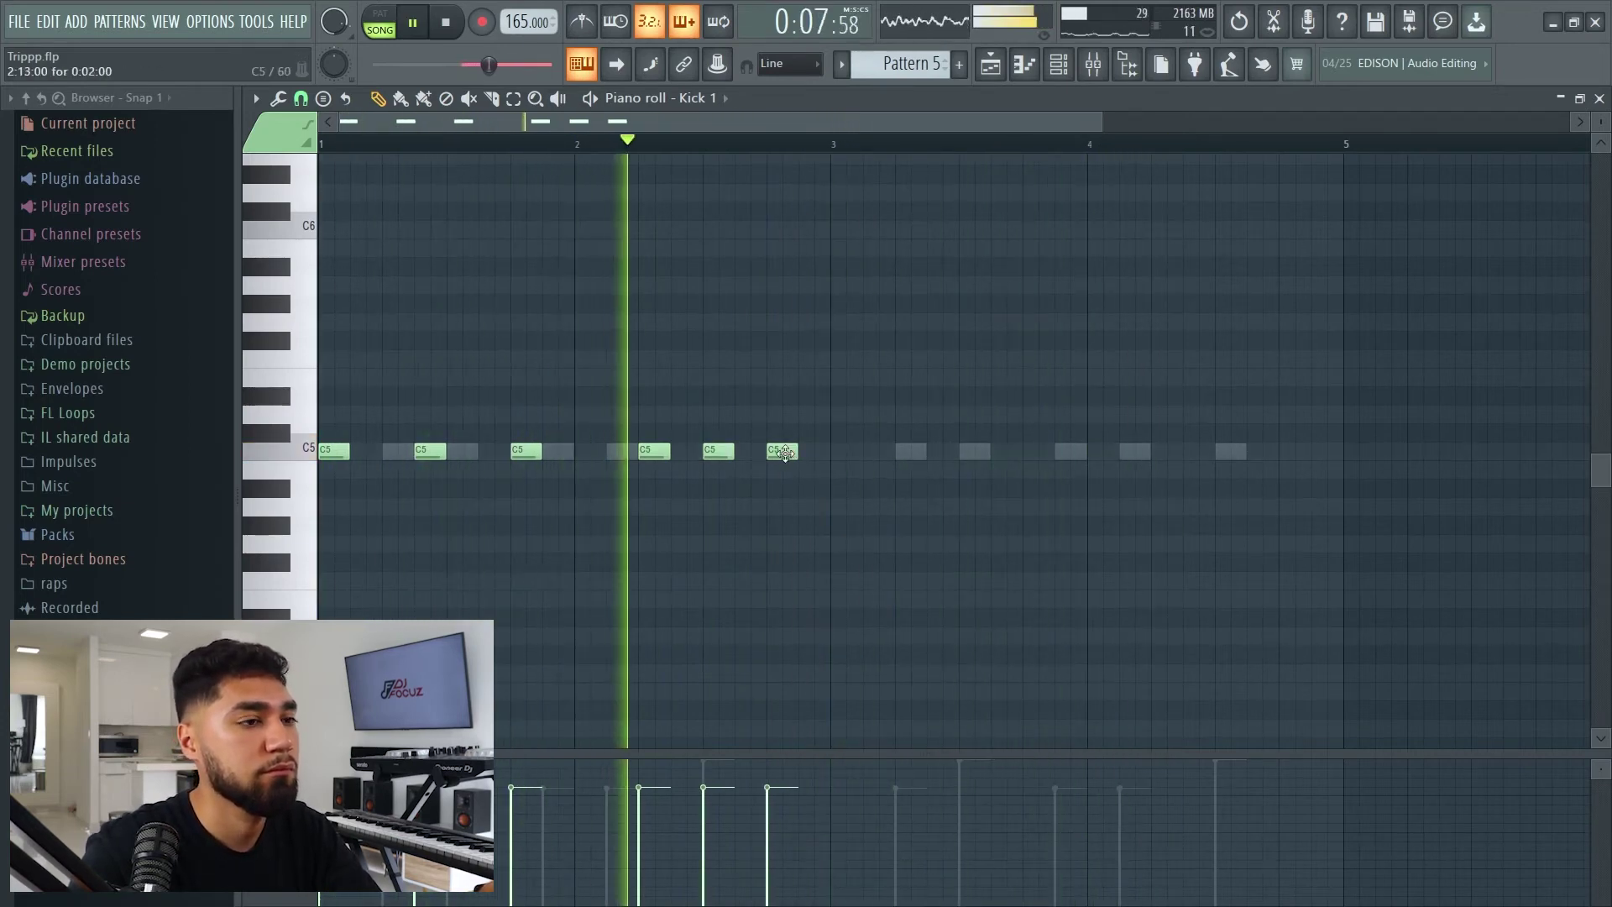
{"action": "right_click", "coordinate": [715, 454]}
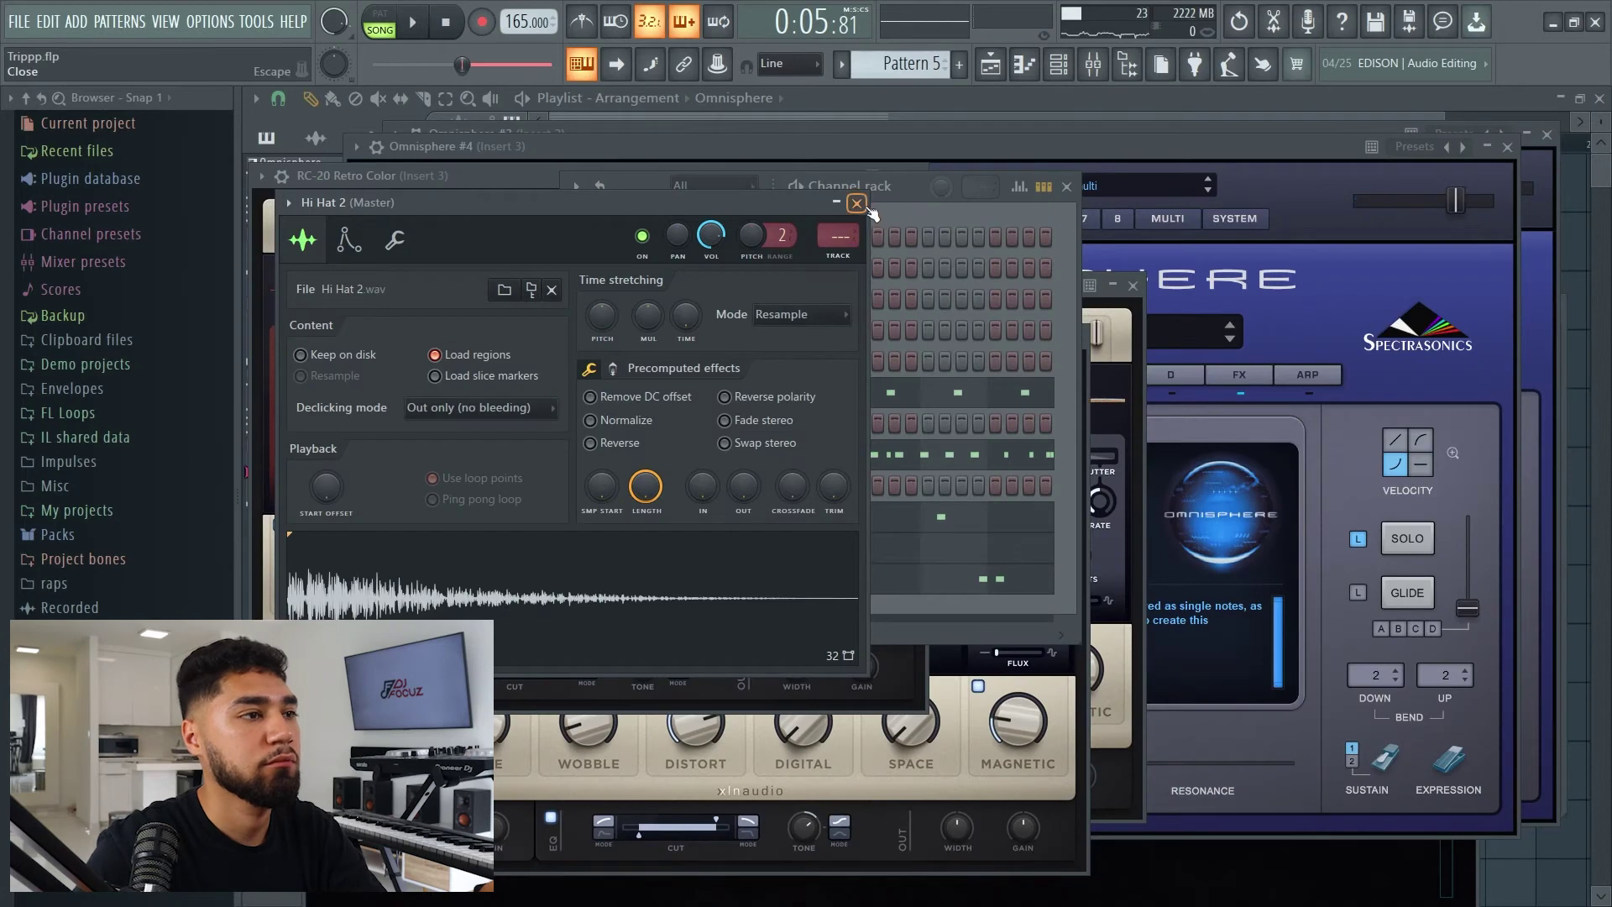
Fill the Hi Hat 2 channel with a note on every 2 steps
{"action": "left_click", "coordinate": [914, 188]}
{"action": "right_click", "coordinate": [756, 425]}
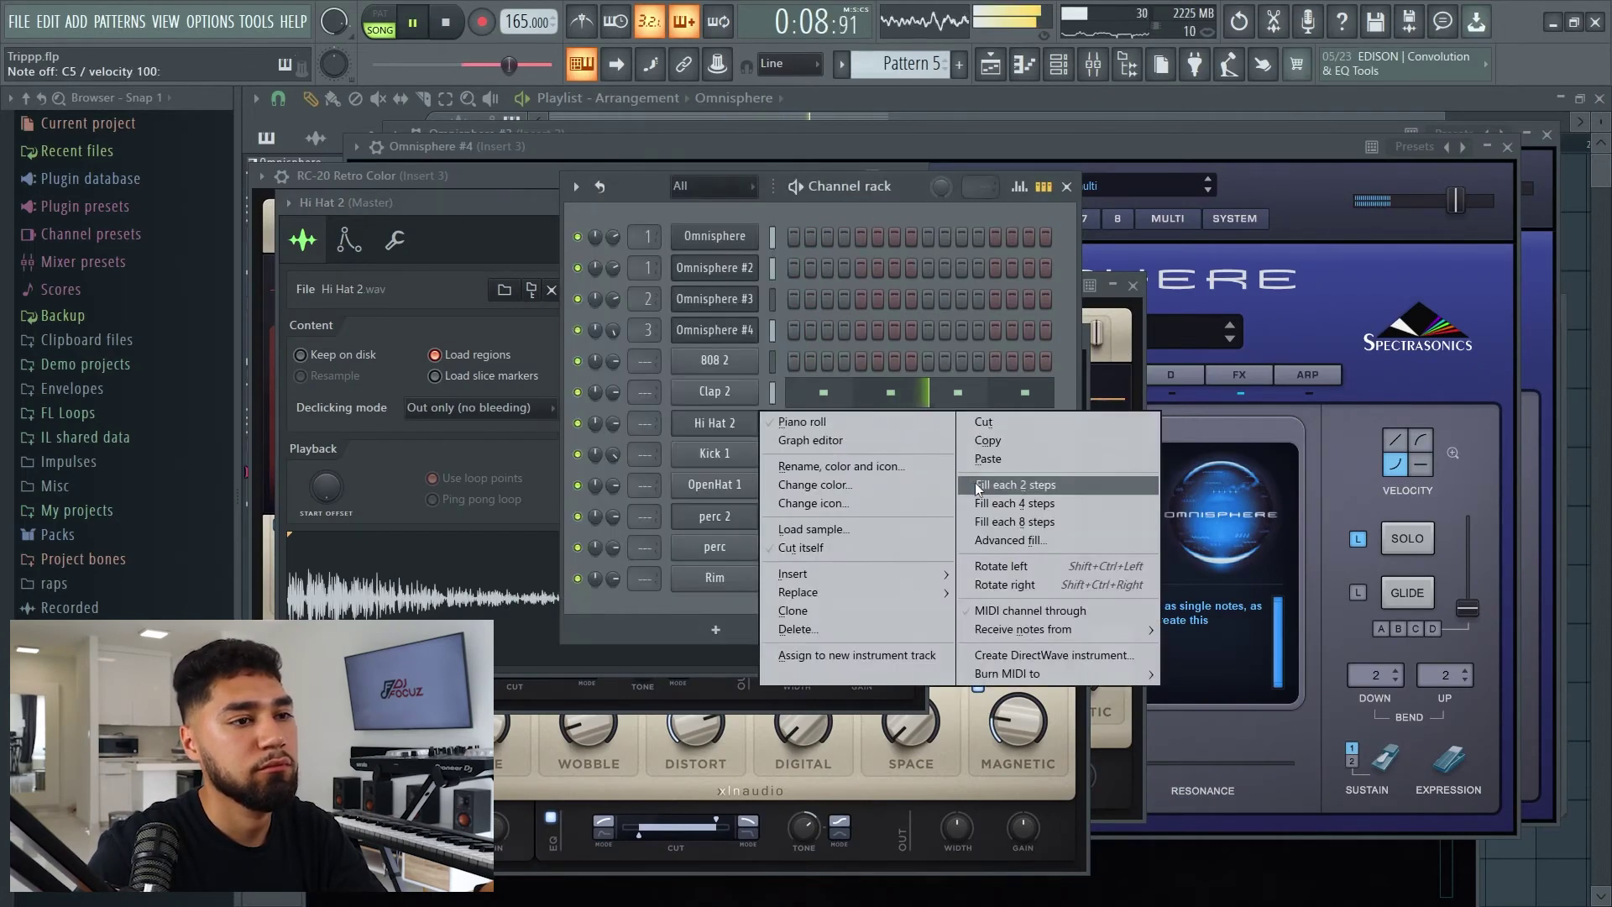
{"action": "left_click", "coordinate": [978, 487]}
Draw consecutive two-step Hi Hat 2 notes at C5 across bars 1 to 4, with fast rolls on beat 2 of bar 1 and the end of bar 2
{"action": "right_click", "coordinate": [733, 431]}
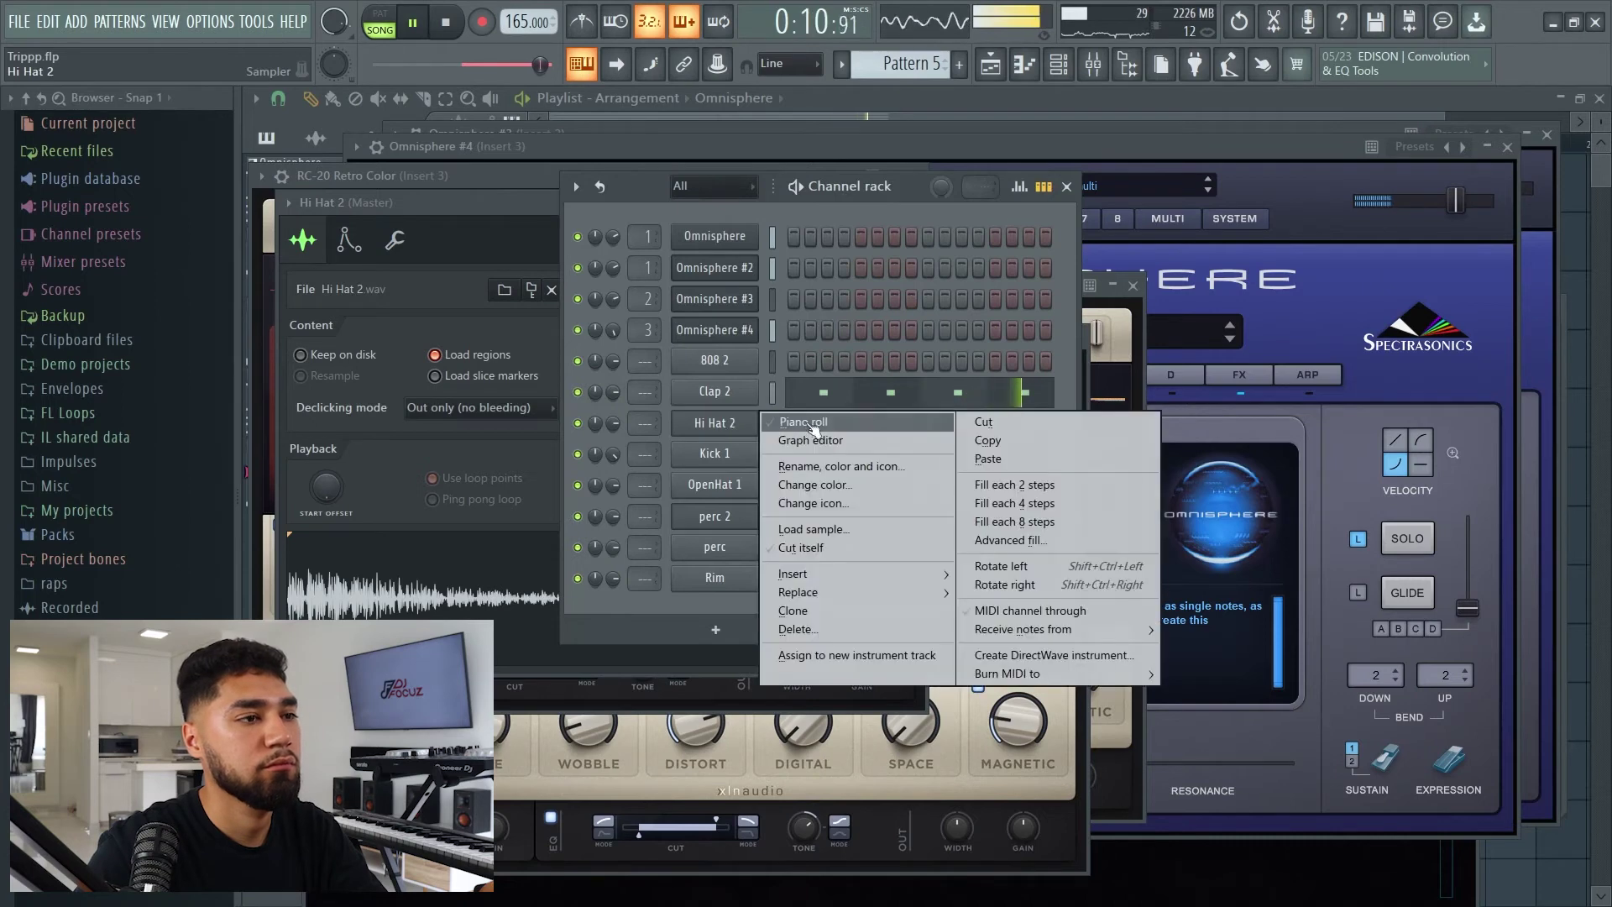
{"action": "left_click", "coordinate": [763, 440]}
{"action": "left_click_drag", "start_coordinate": [1097, 121], "coordinate": [713, 121]}
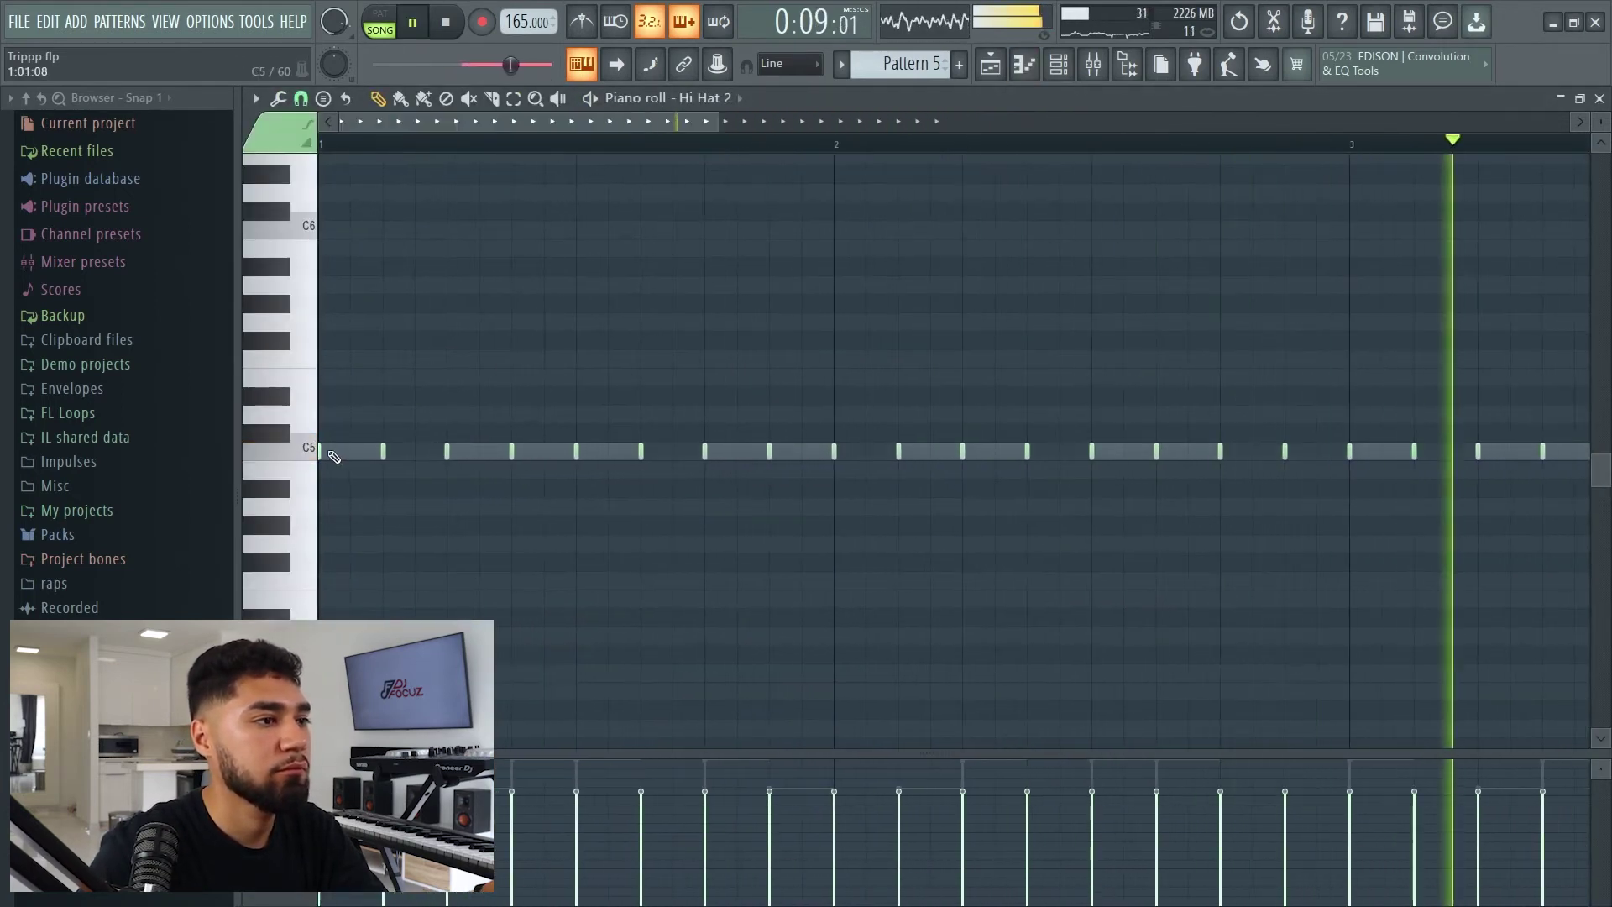
{"action": "left_click", "coordinate": [383, 453]}
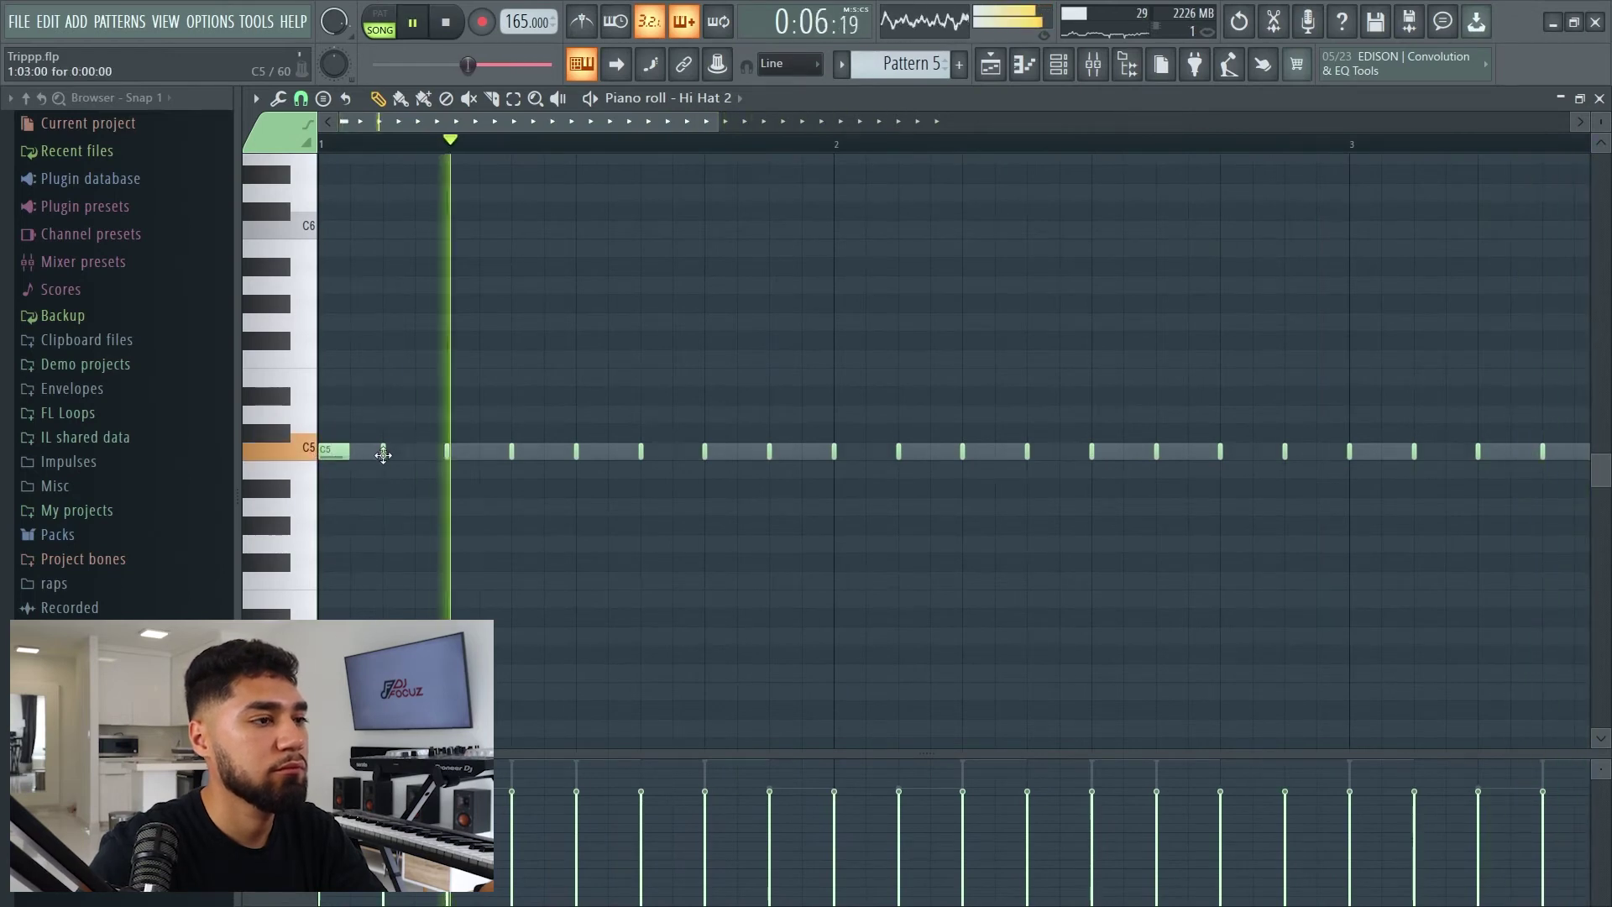
{"action": "left_click", "coordinate": [449, 453]}
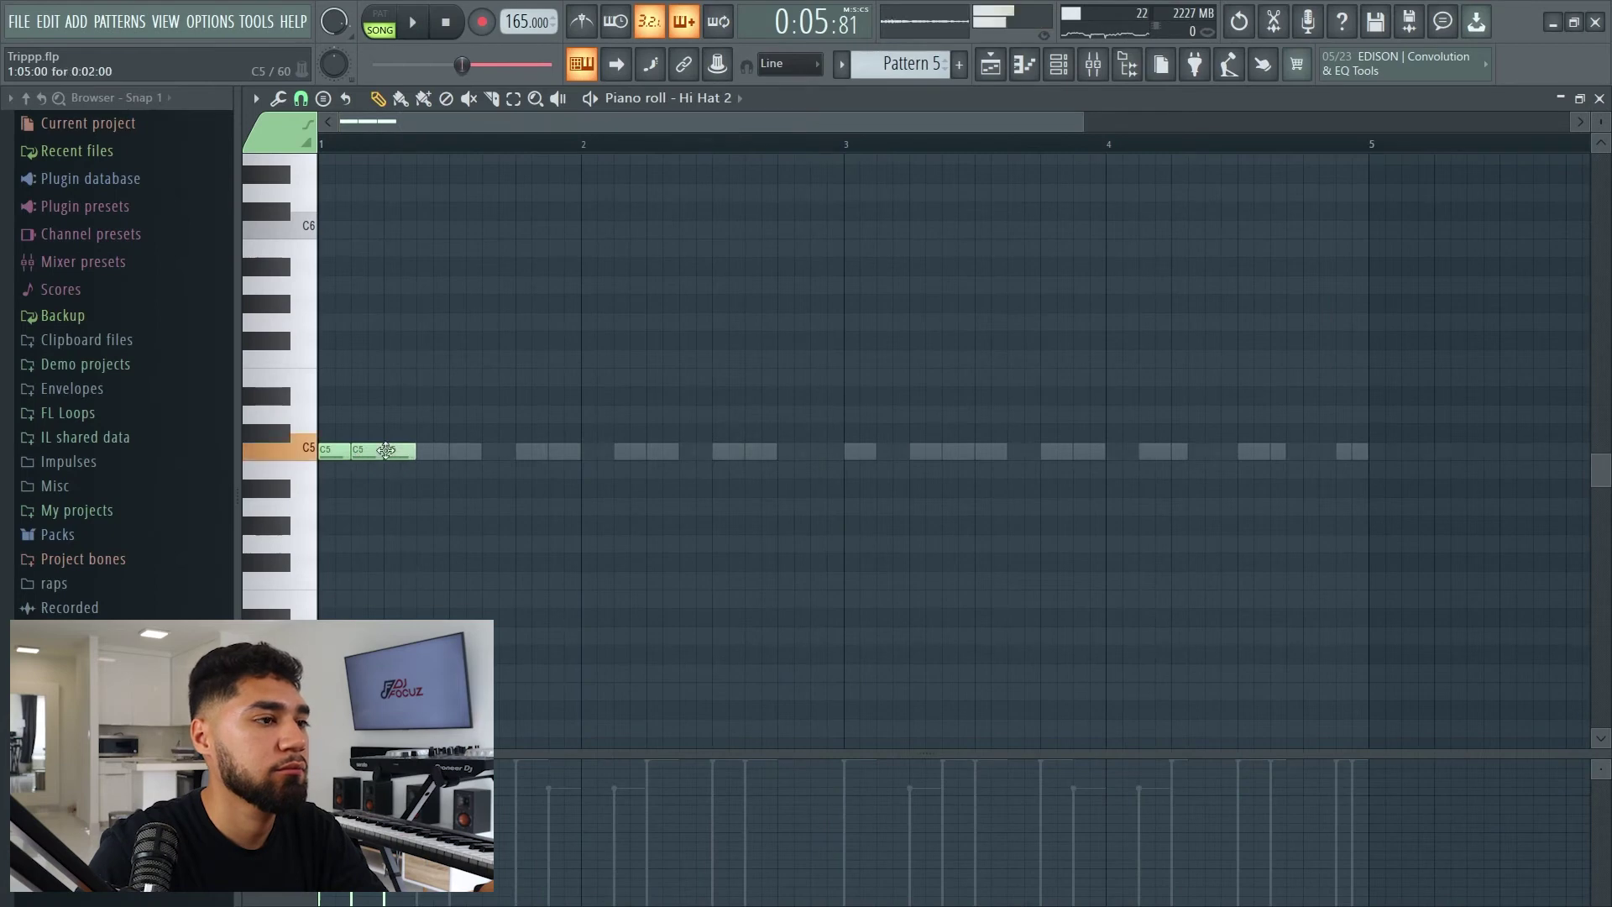
{"action": "scroll", "coordinate": [479, 458], "scroll_direction": "up", "scroll_amount": 2}
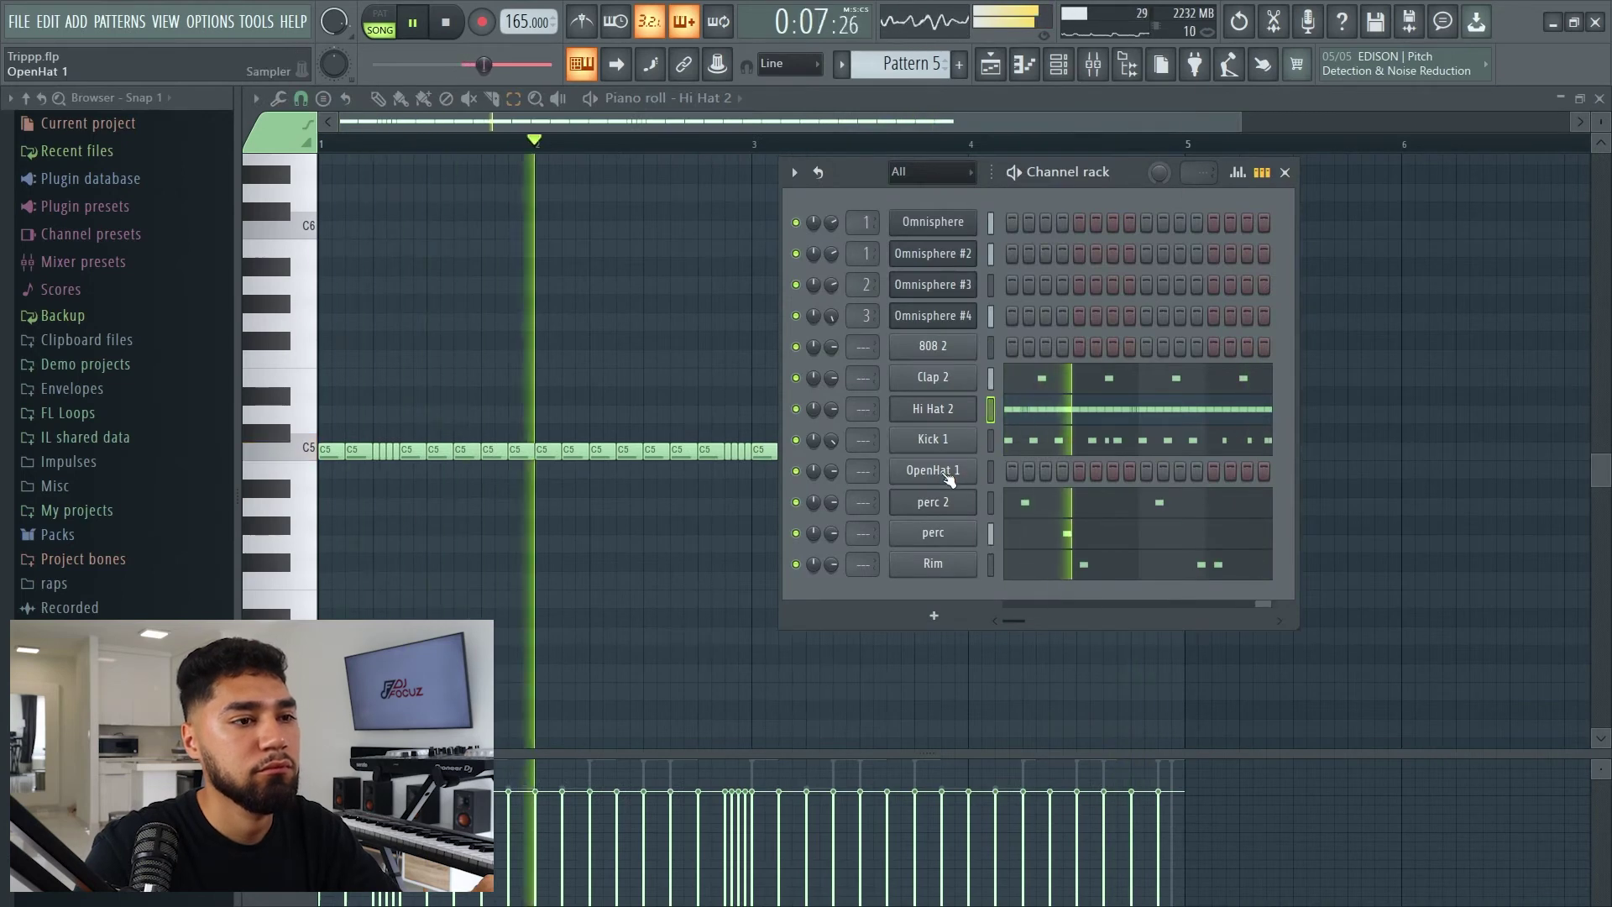
Draw consecutive half-bar OpenHat 1 notes at C5 across bars 1 to 4, copying the first two bars to fill the rest
{"action": "right_click", "coordinate": [949, 477]}
{"action": "left_click", "coordinate": [1029, 470]}
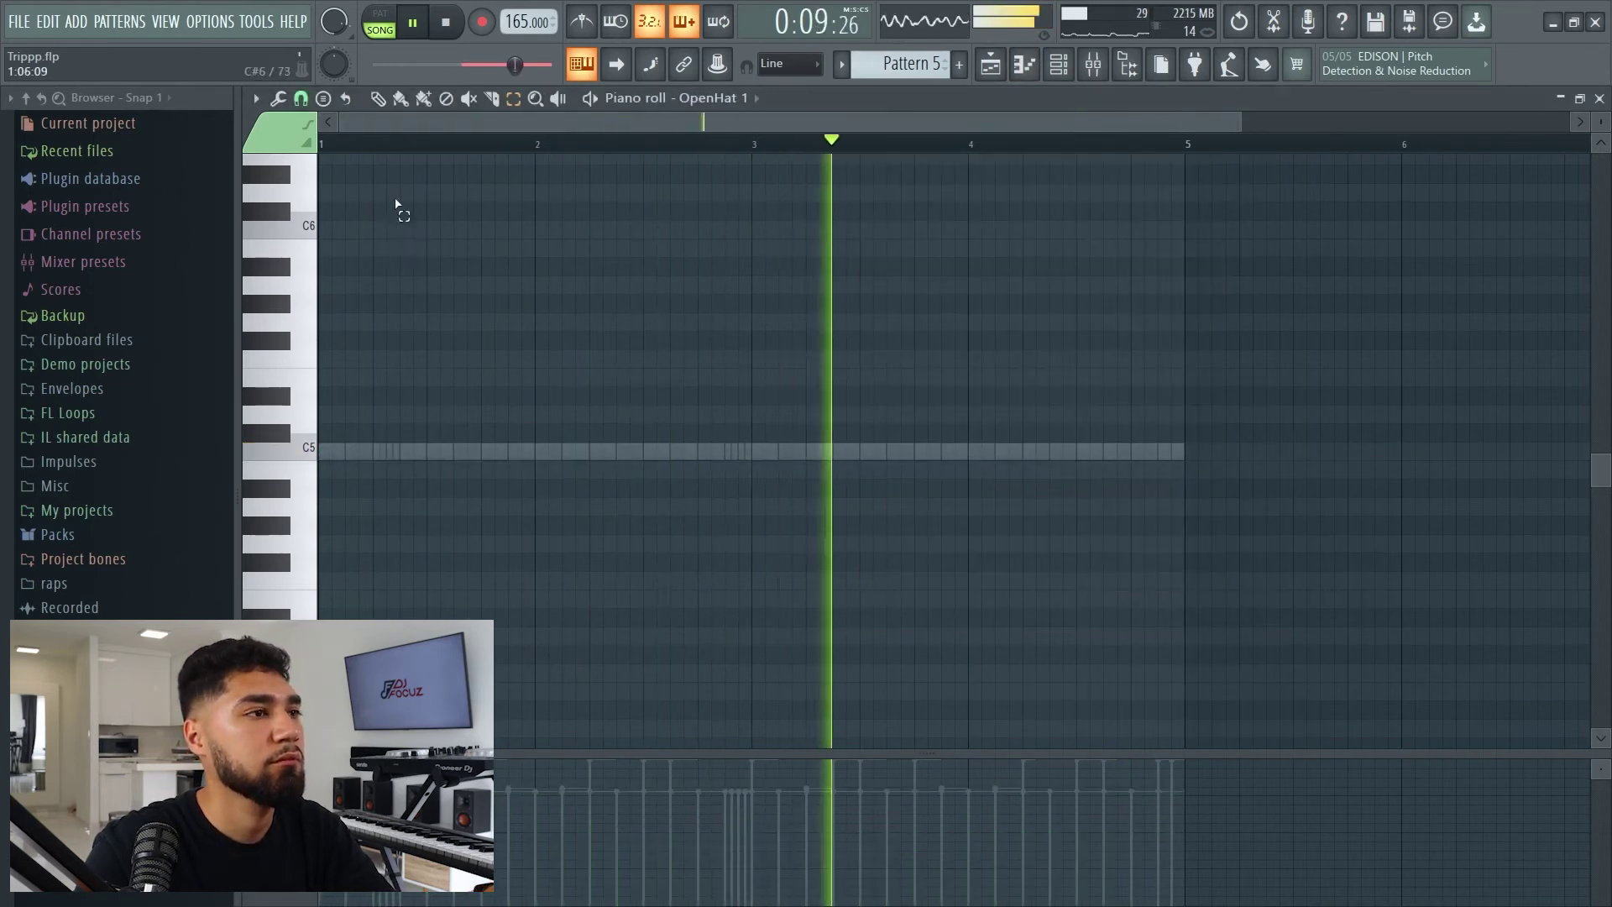
{"action": "left_click", "coordinate": [329, 450]}
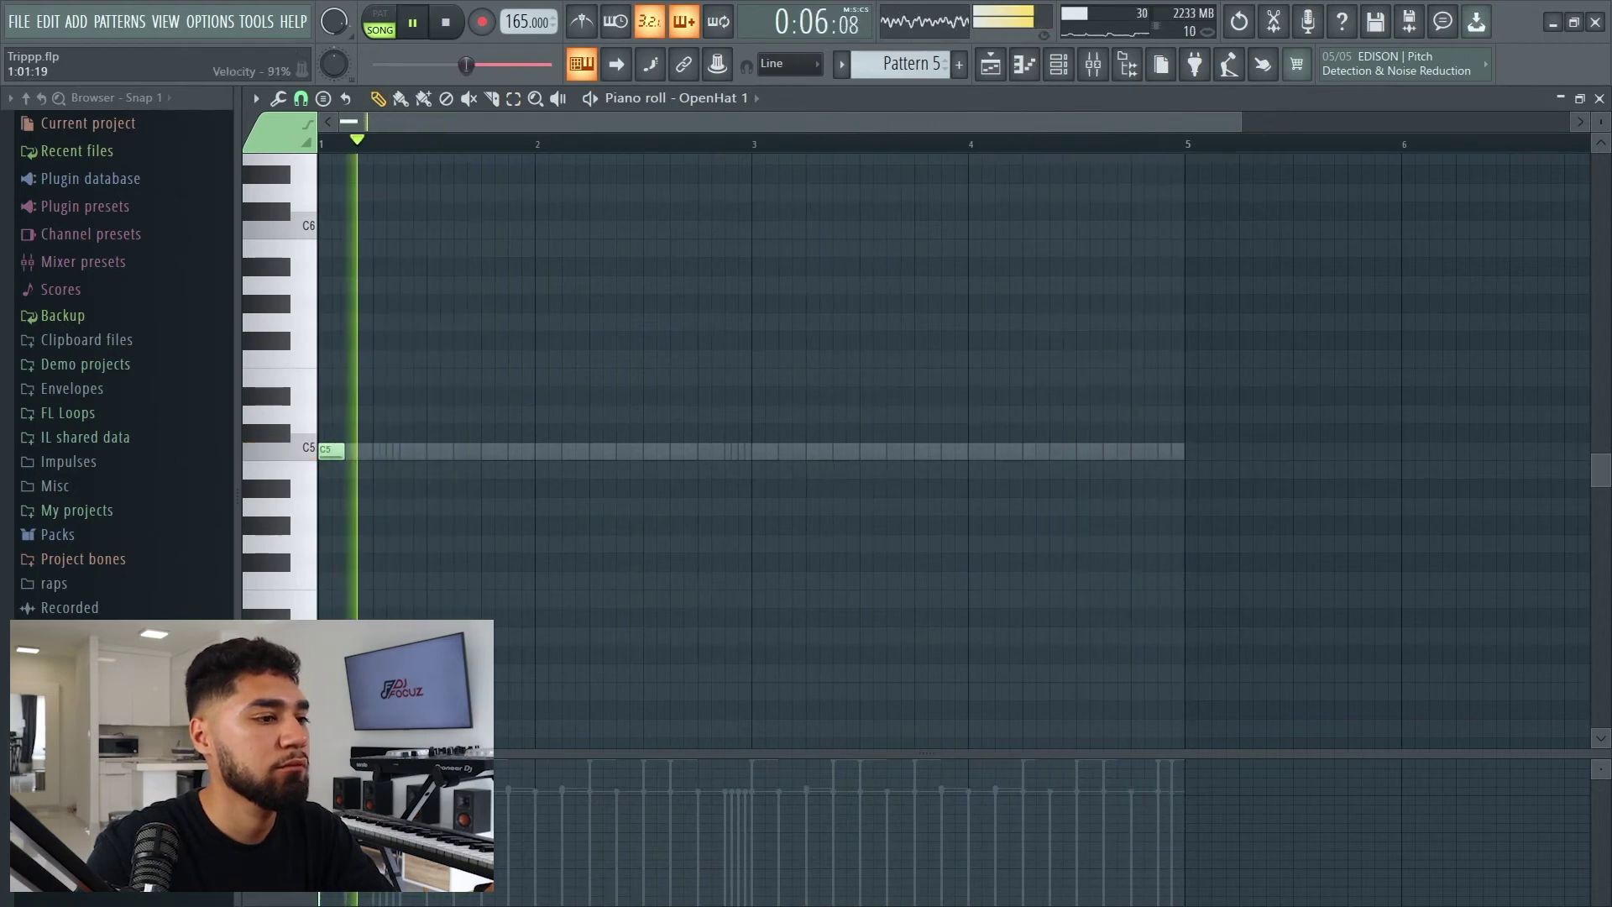
{"action": "left_click_drag", "start_coordinate": [343, 451], "coordinate": [428, 458]}
{"action": "key", "text": "space"}
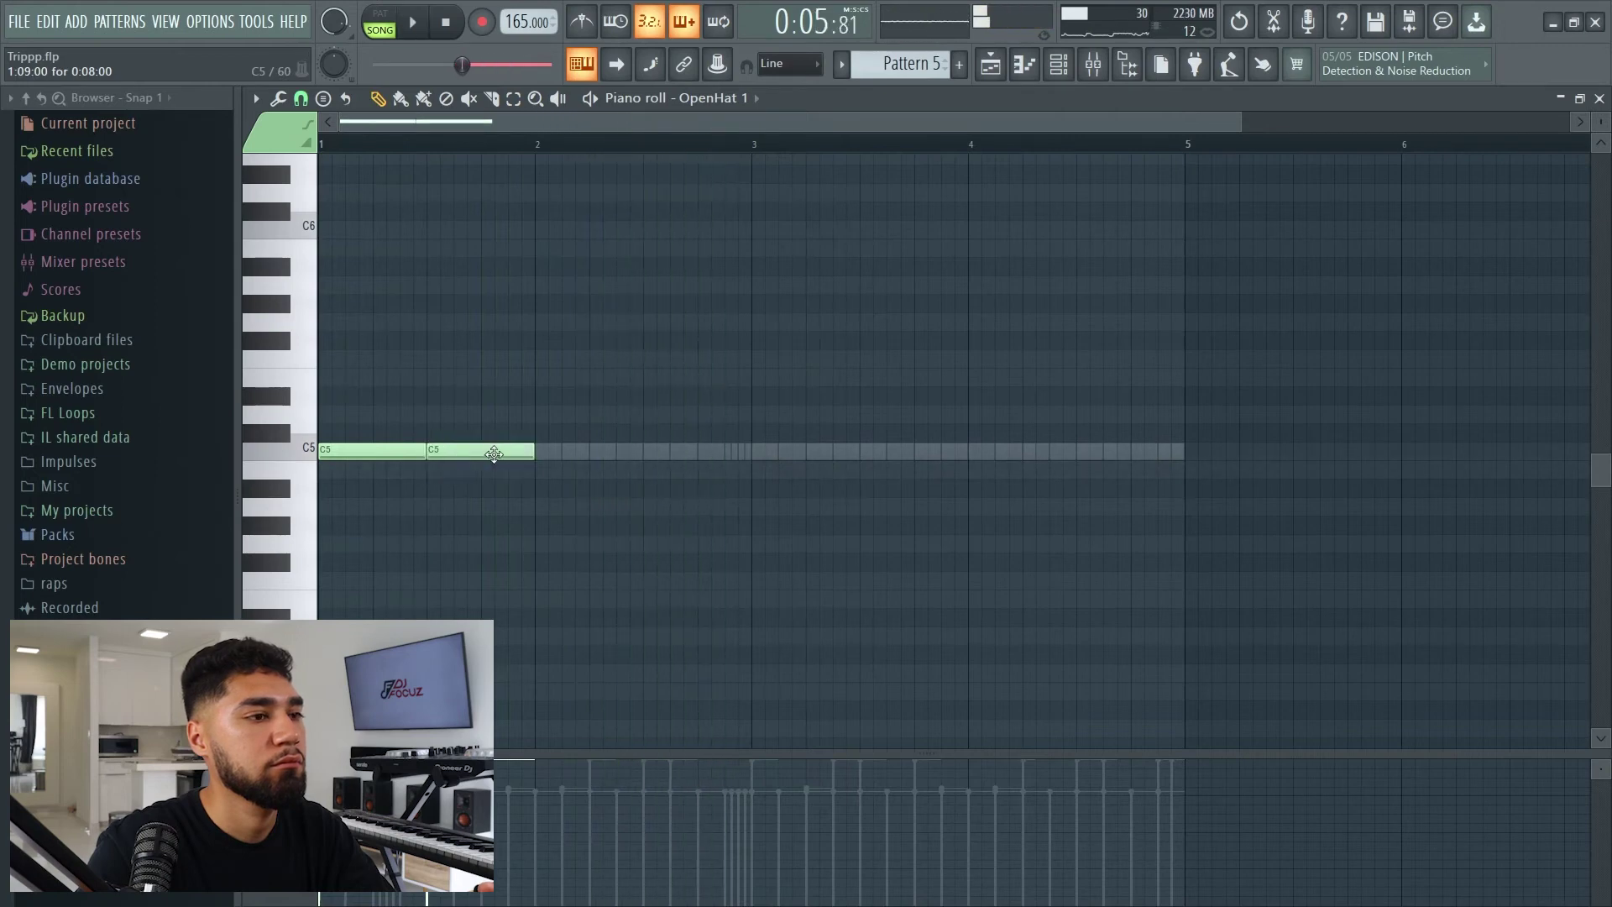
{"action": "left_click_drag", "start_coordinate": [535, 458], "coordinate": [641, 451]}
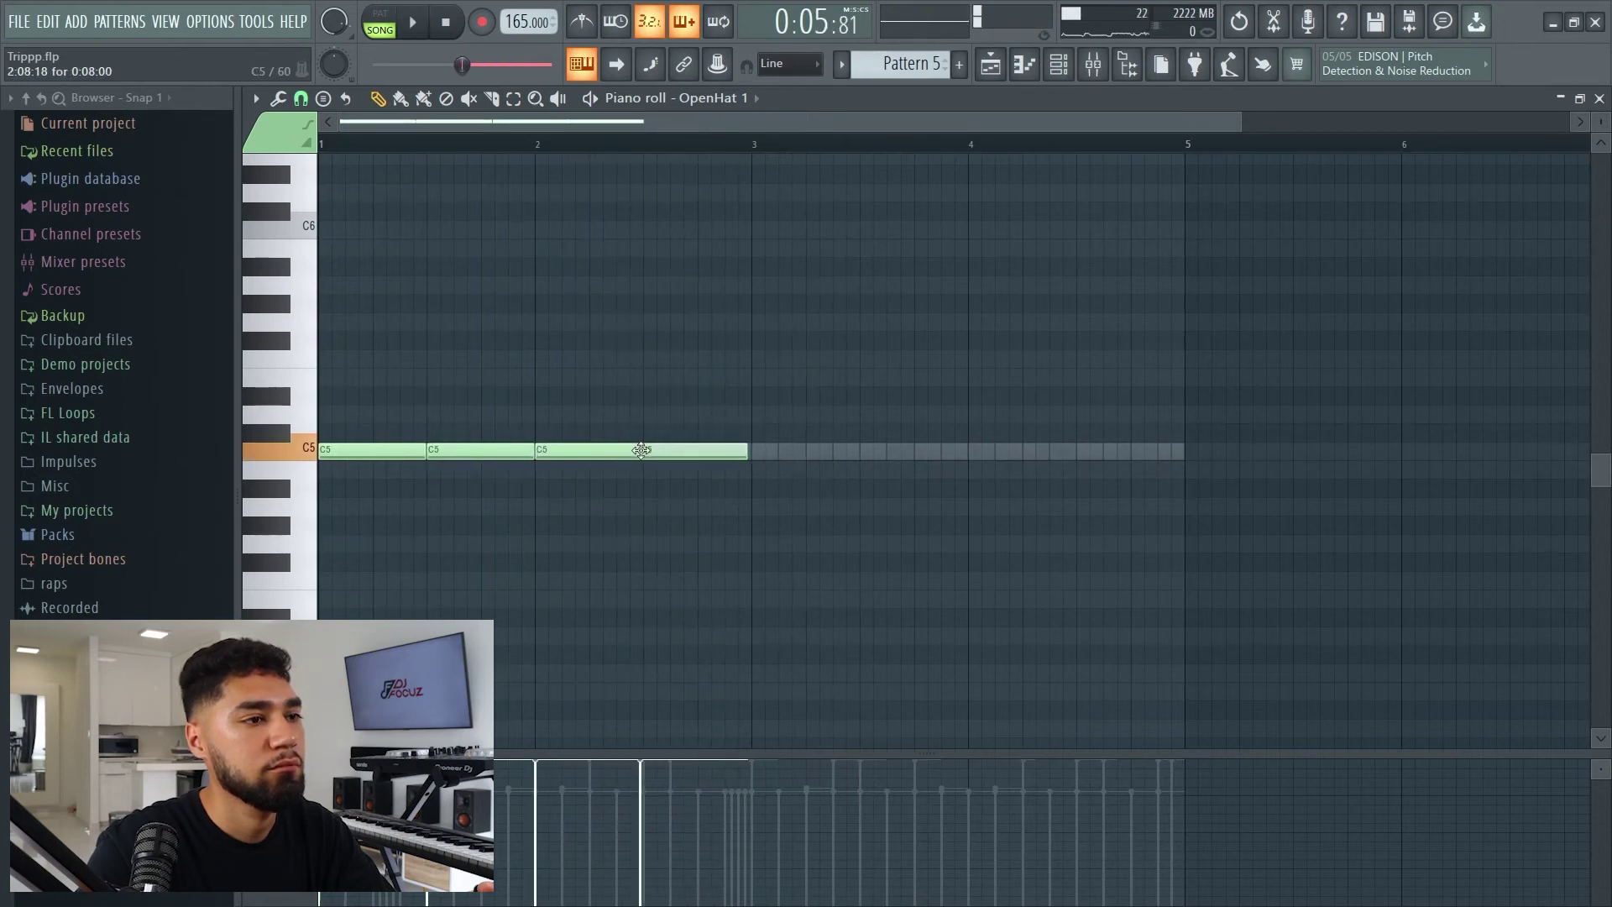
{"action": "left_click", "coordinate": [756, 432]}
{"action": "right_click", "coordinate": [755, 431]}
{"action": "key", "text": "ctrl+b"}
{"action": "key", "text": "space"}
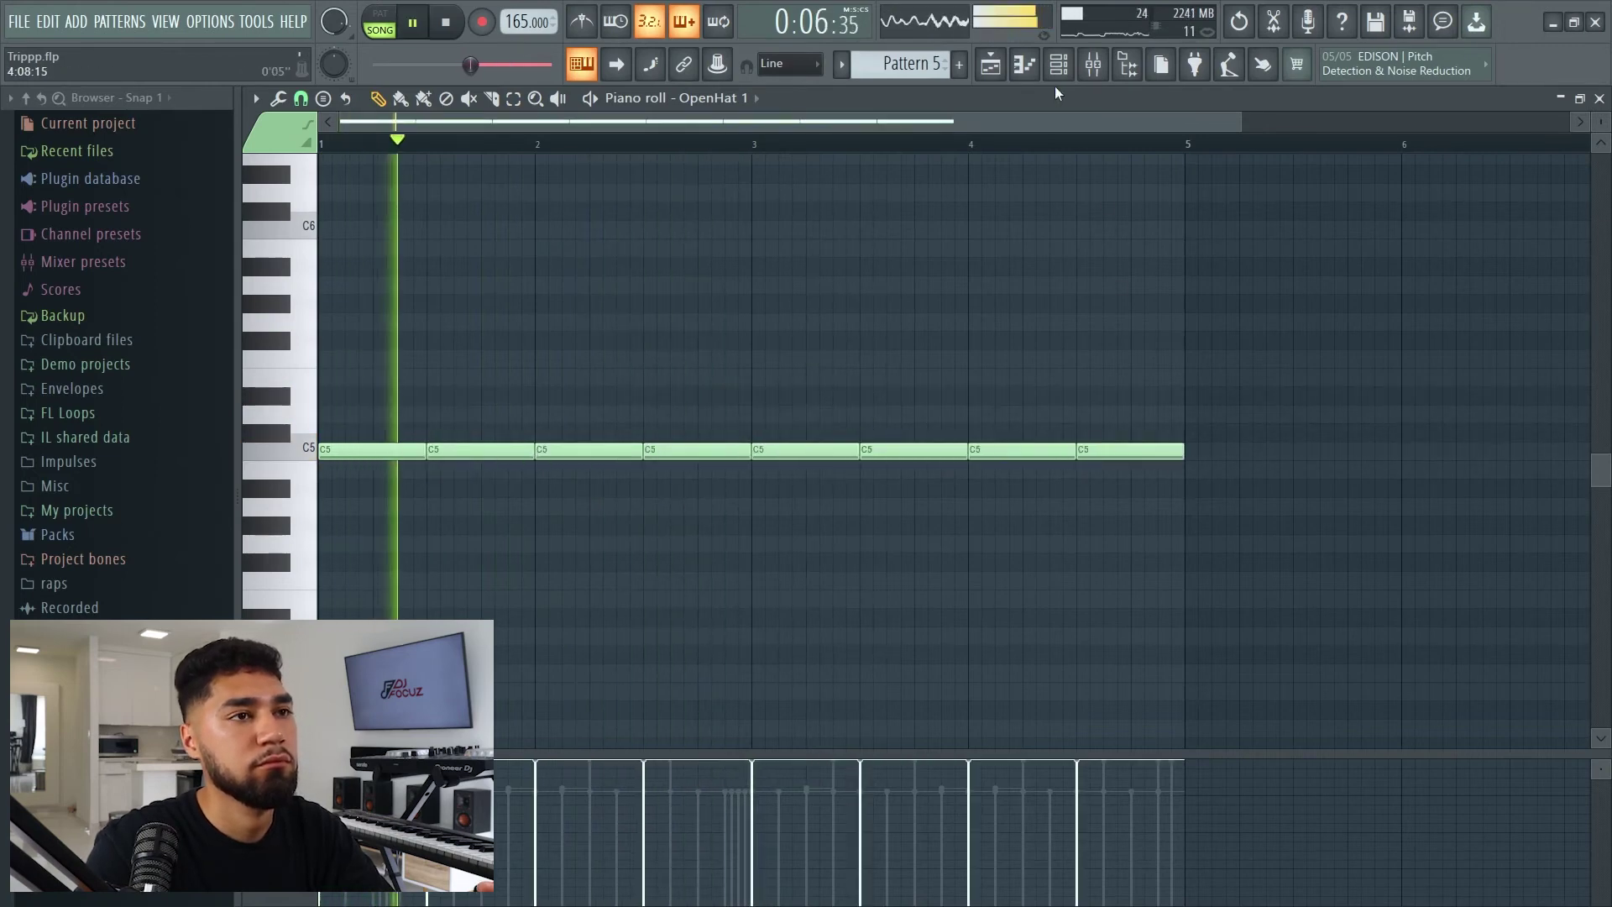
Draw the 808 2 line with F#5, A5 and C#6 in bar 1, two E5 notes in bar 2 and two A5 notes in bar 3
{"action": "left_click", "coordinate": [1058, 65]}
{"action": "left_click_drag", "start_coordinate": [831, 470], "coordinate": [831, 458]}
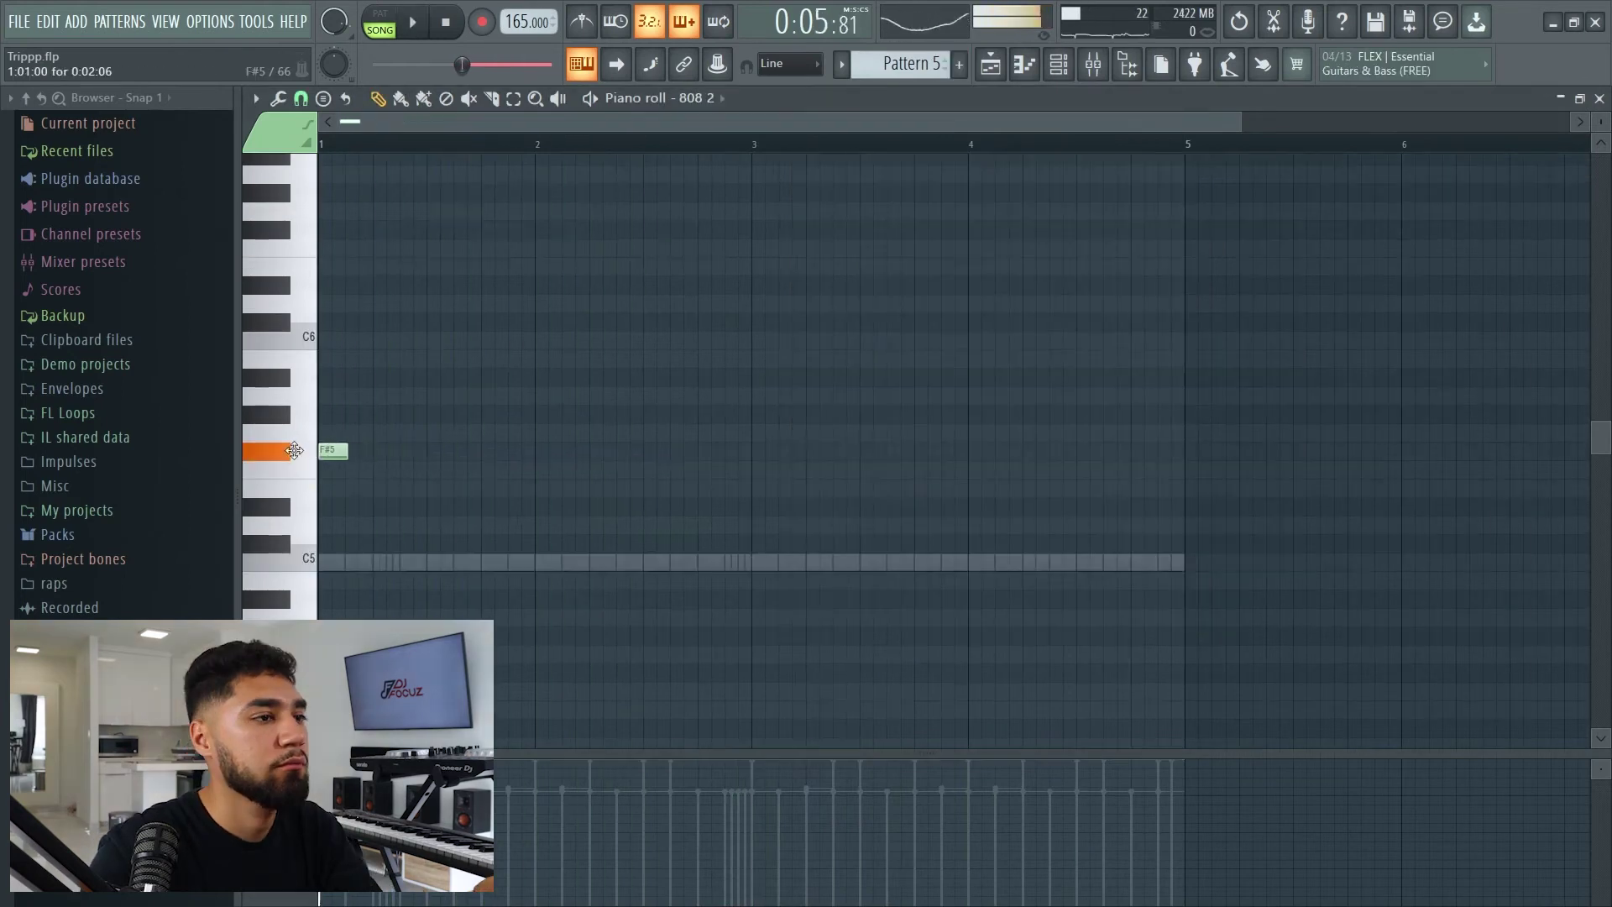
{"action": "key", "text": "space"}
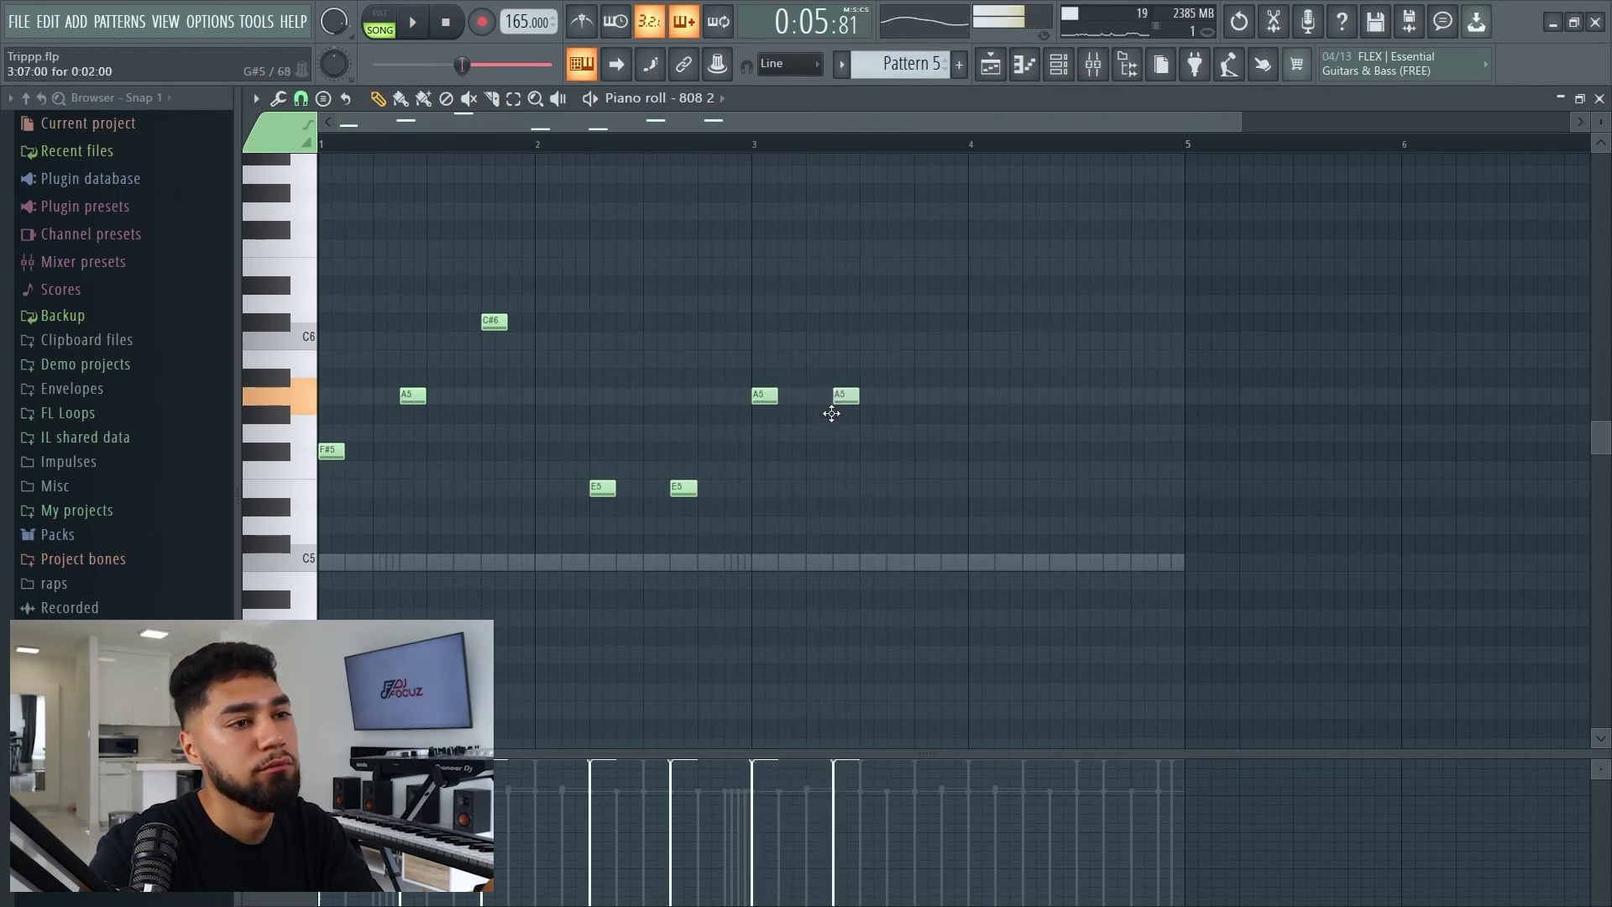
Complete the 808 2 line with C#6 on step 13 of bar 3 and E5 on steps 5 and 11 of bar 4
{"action": "key", "text": "space"}
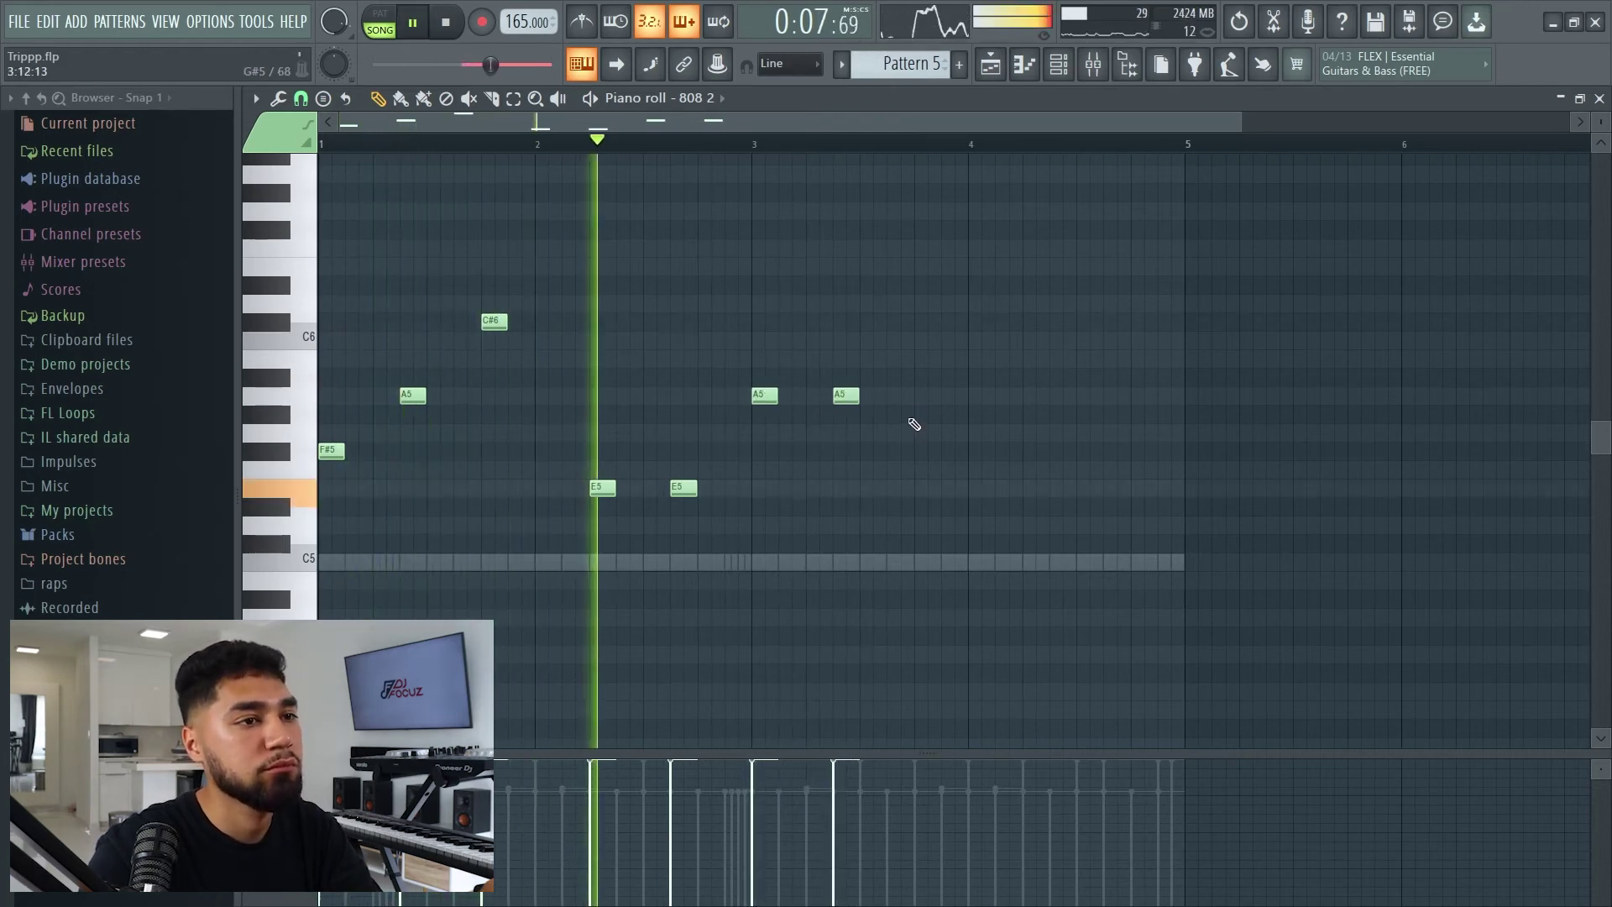
{"action": "left_click", "coordinate": [921, 321]}
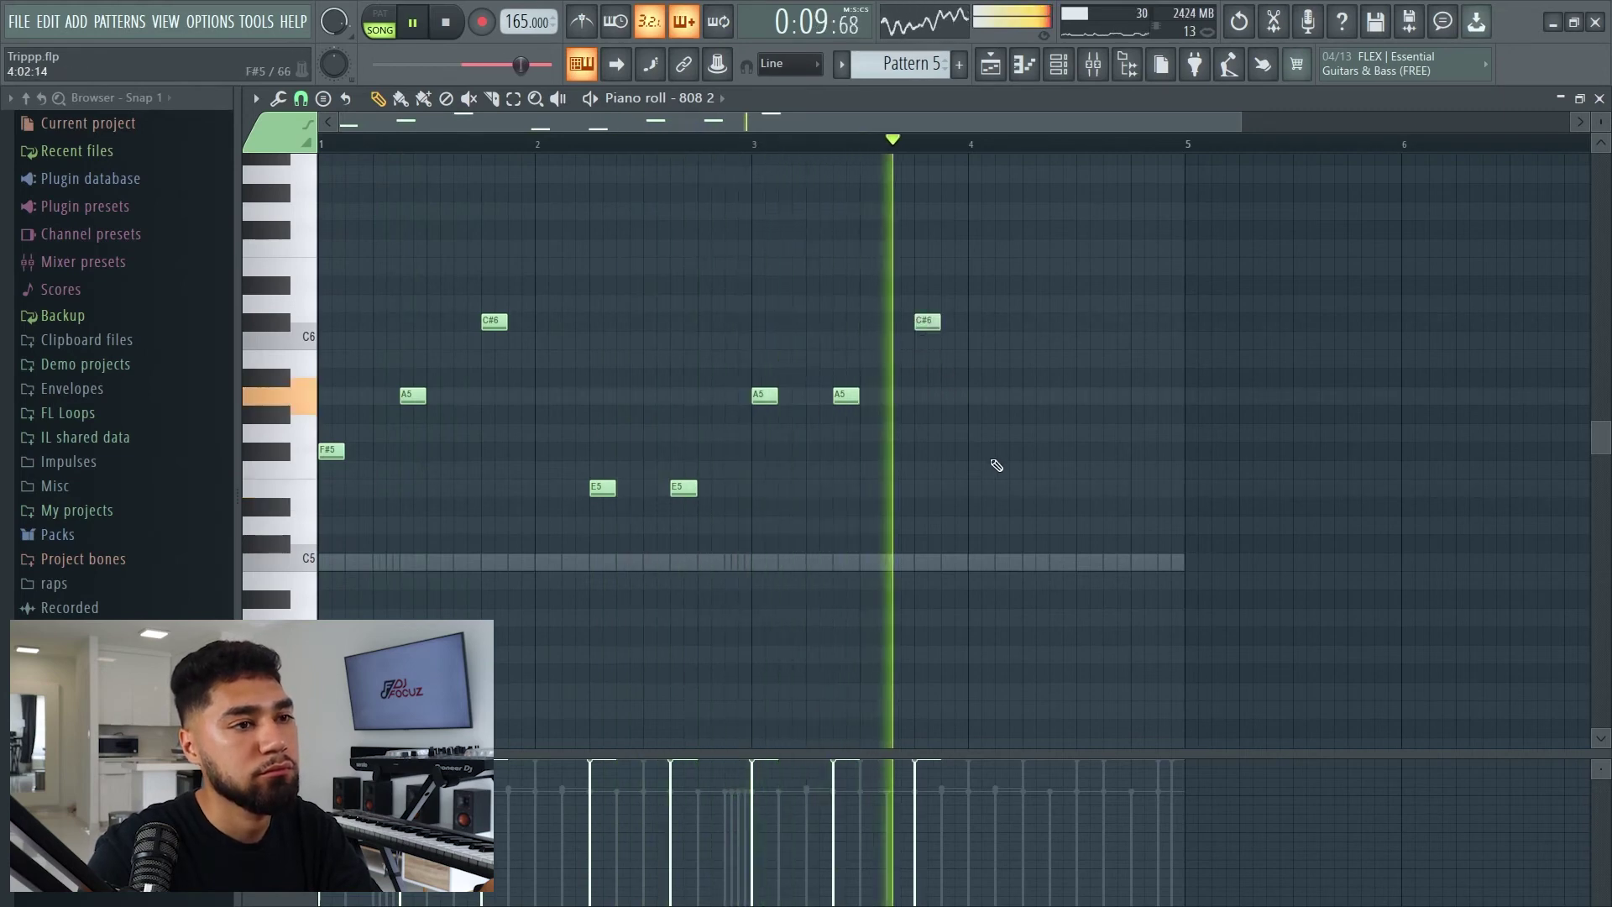
{"action": "left_click", "coordinate": [1031, 489]}
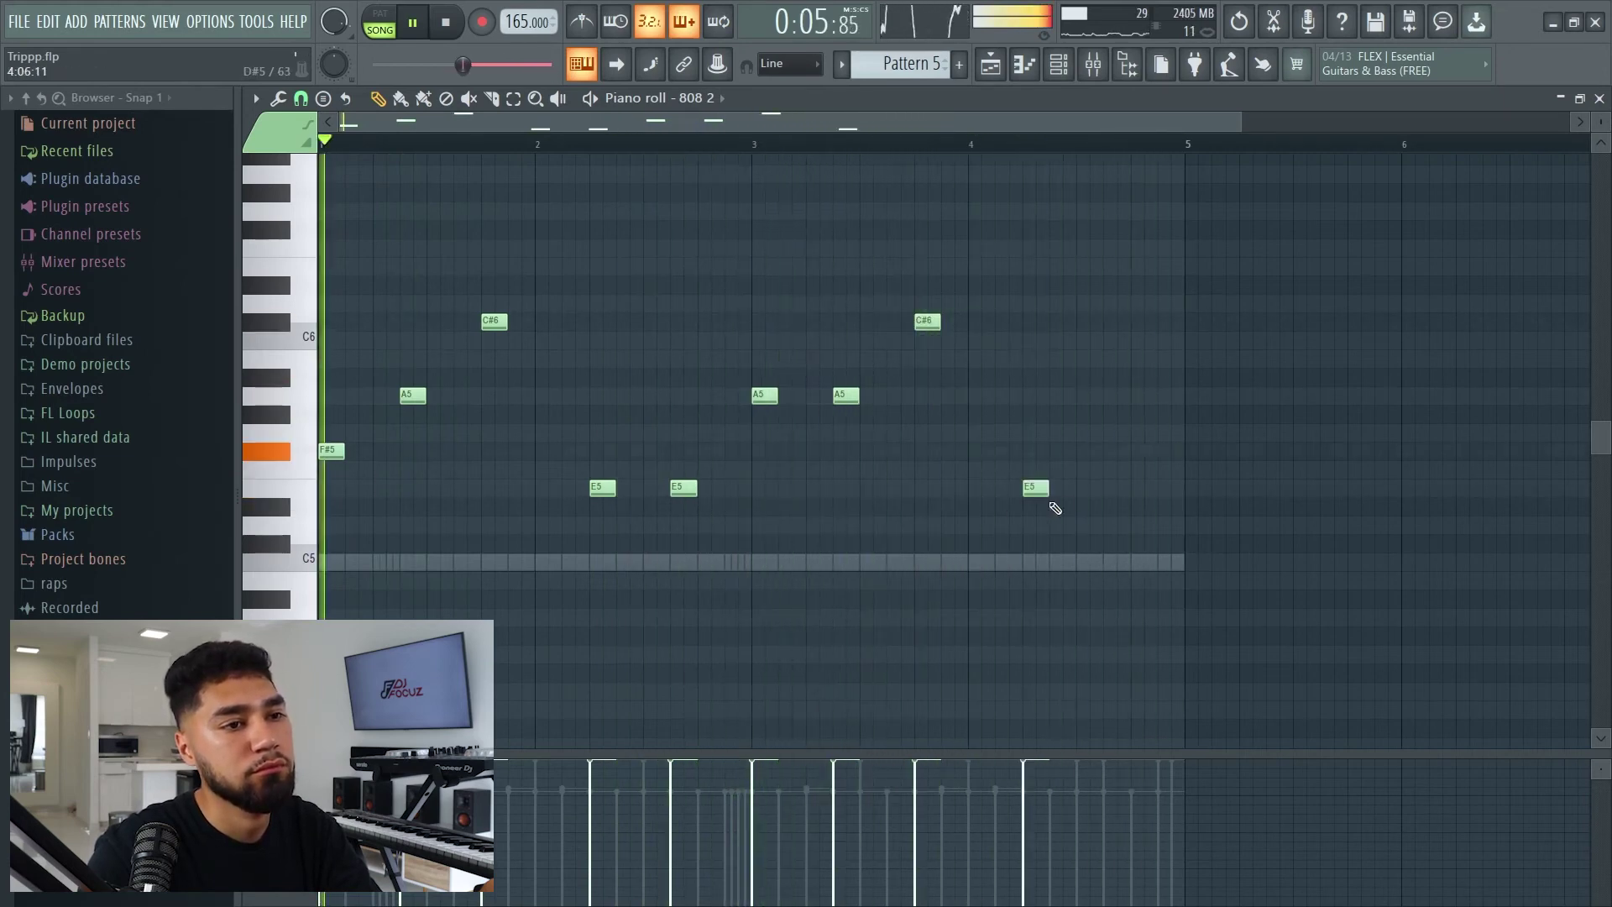
{"action": "left_click", "coordinate": [1108, 494]}
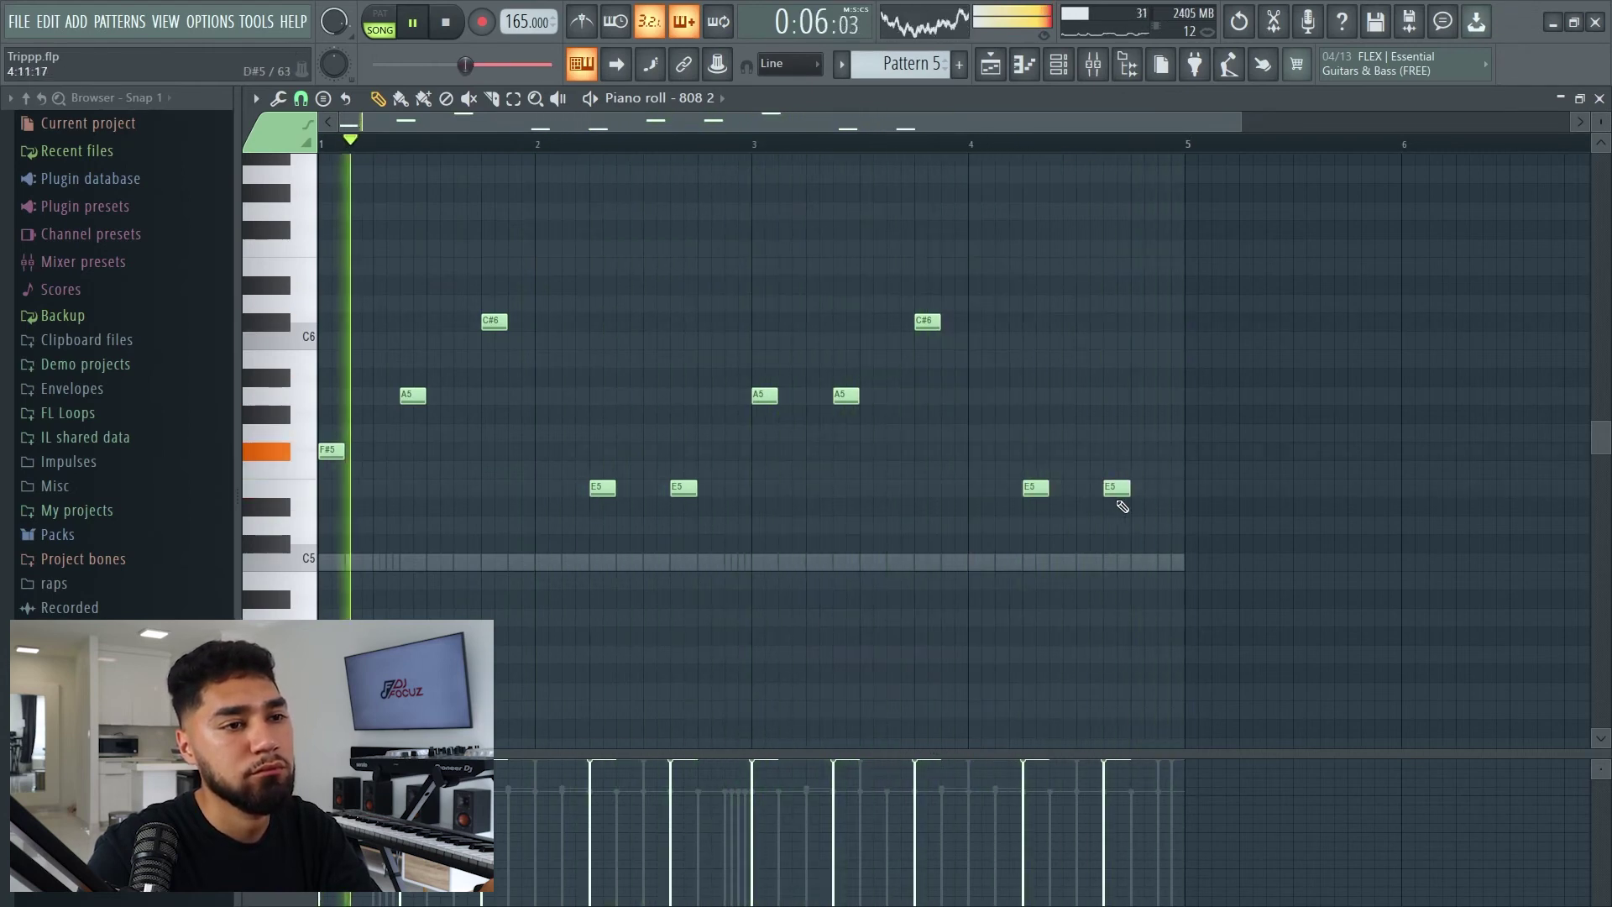
{"action": "left_click", "coordinate": [1141, 491]}
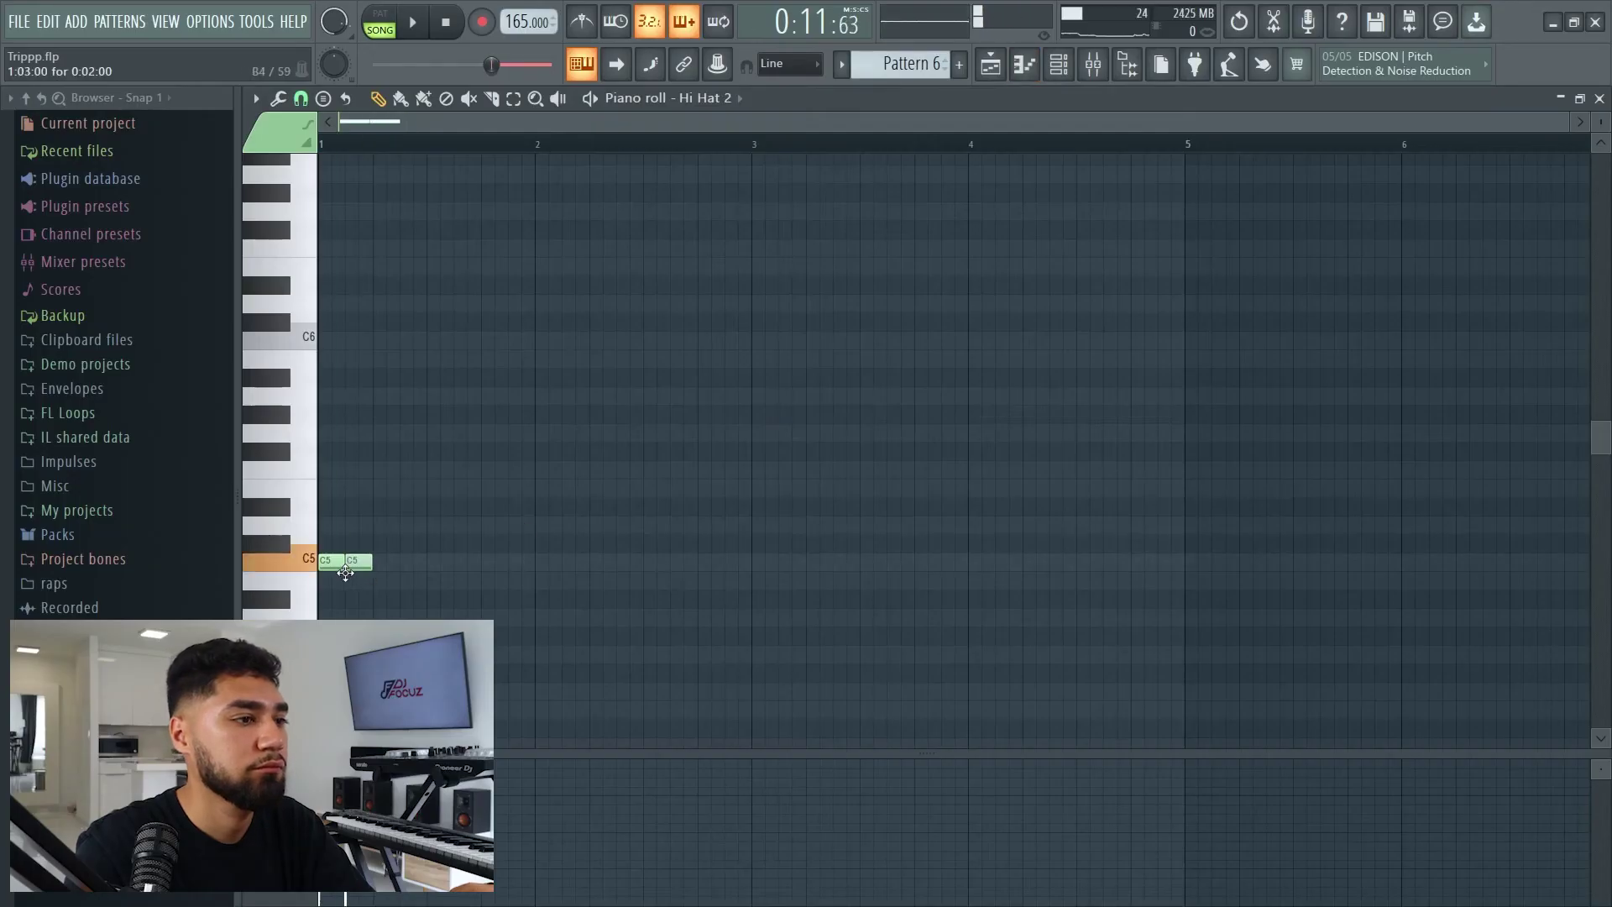
Draw Hi Hat 2 notes at C5 through bar 1 of Pattern 6, two steps long, with half-step rolls on steps 5–6 and 9–10
{"action": "scroll", "coordinate": [383, 564], "scroll_direction": "up", "scroll_amount": 5}
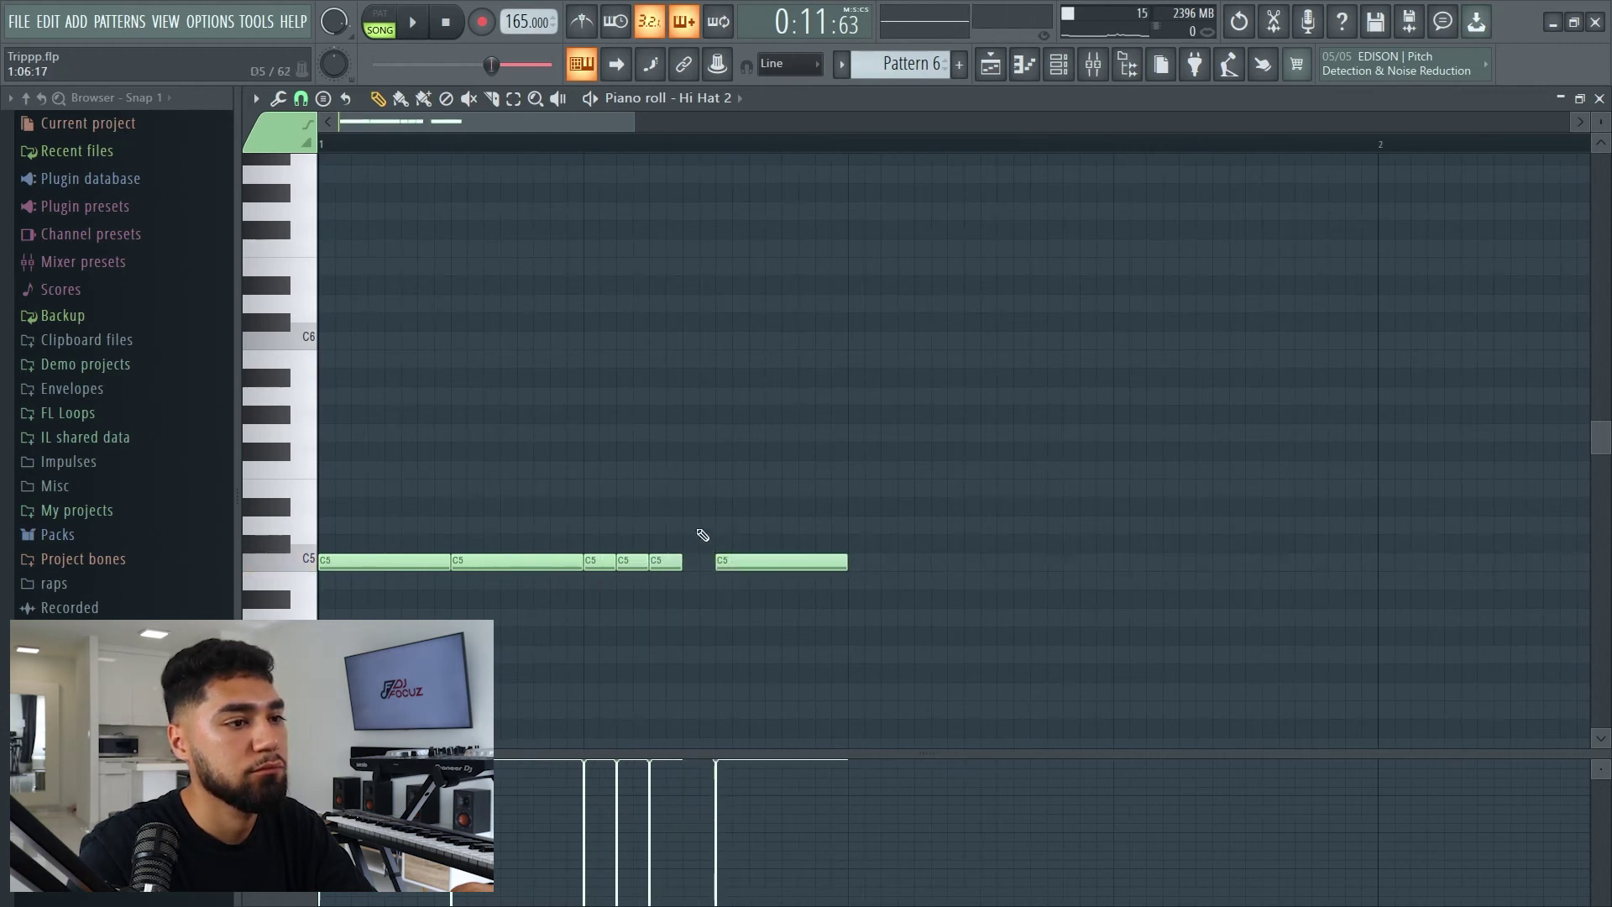
{"action": "key", "text": "space"}
{"action": "key", "text": "space"}
{"action": "scroll", "coordinate": [618, 562], "scroll_direction": "down", "scroll_amount": 1}
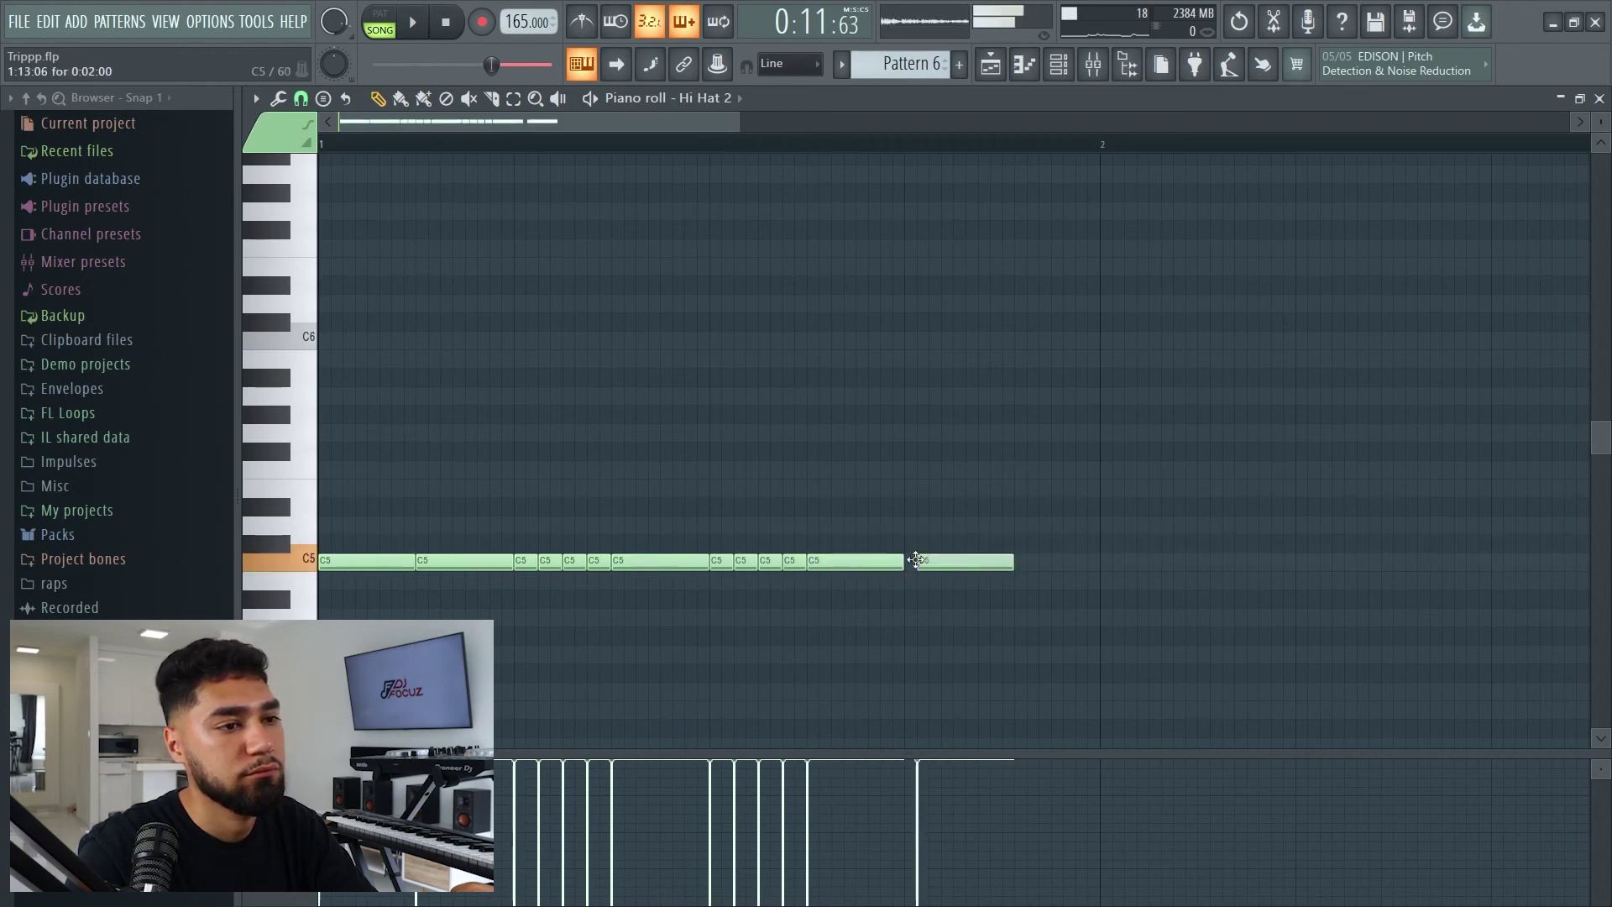
Continue Hi Hat 2 in bar 2 with two-step C5 notes on steps 1, 3, 9 and 11 and a half-step roll from step 13
{"action": "left_click", "coordinate": [1104, 544]}
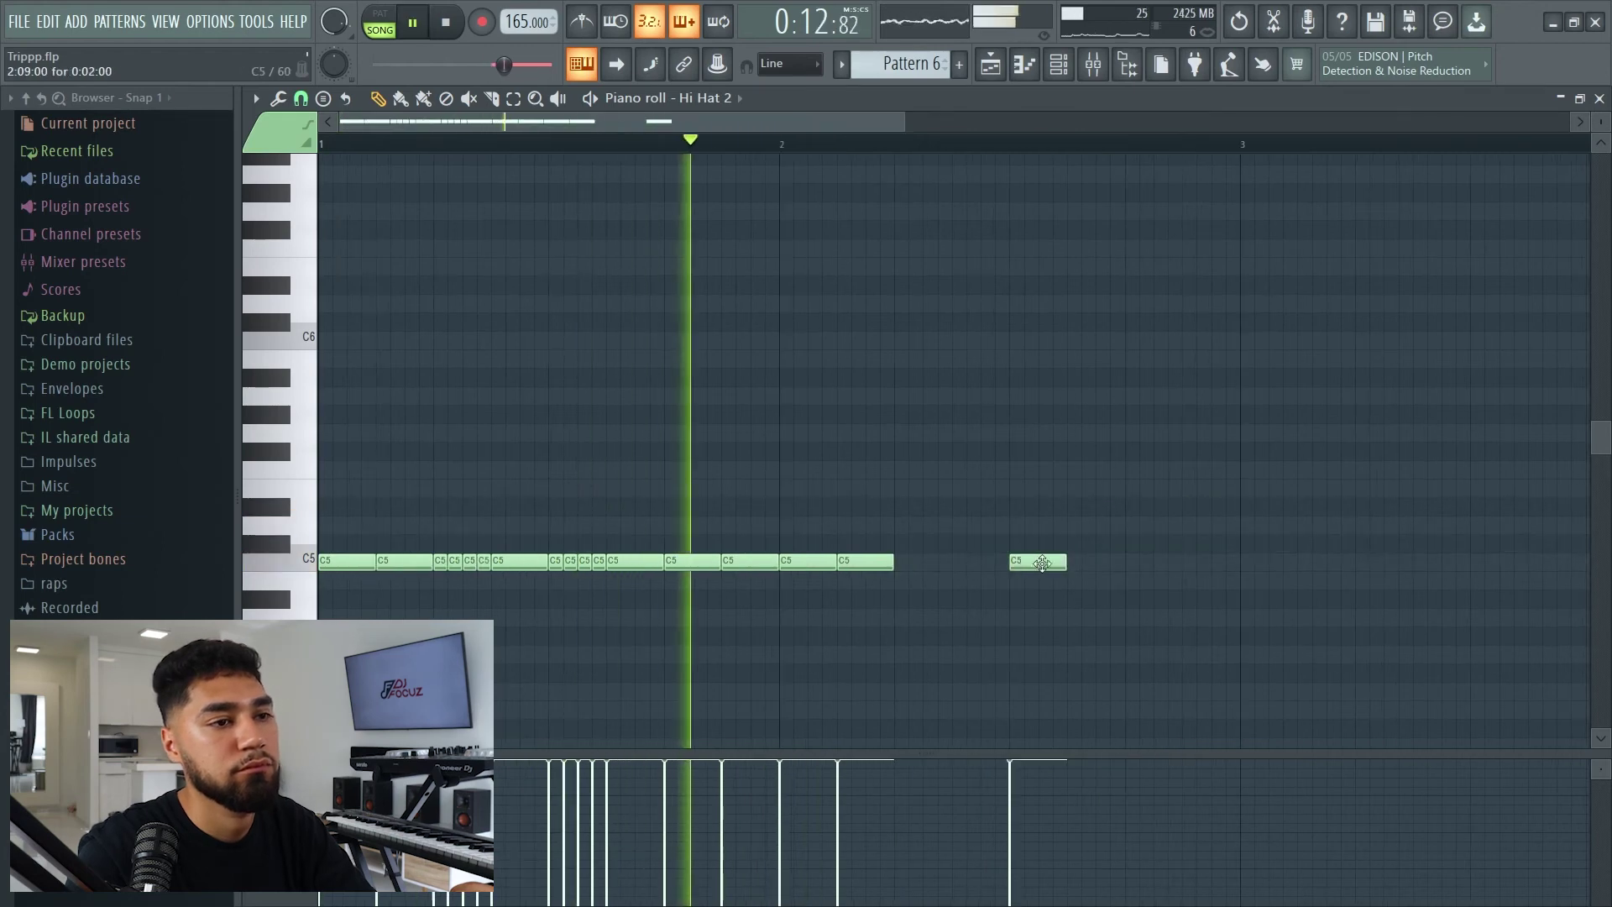
{"action": "left_click", "coordinate": [1074, 561]}
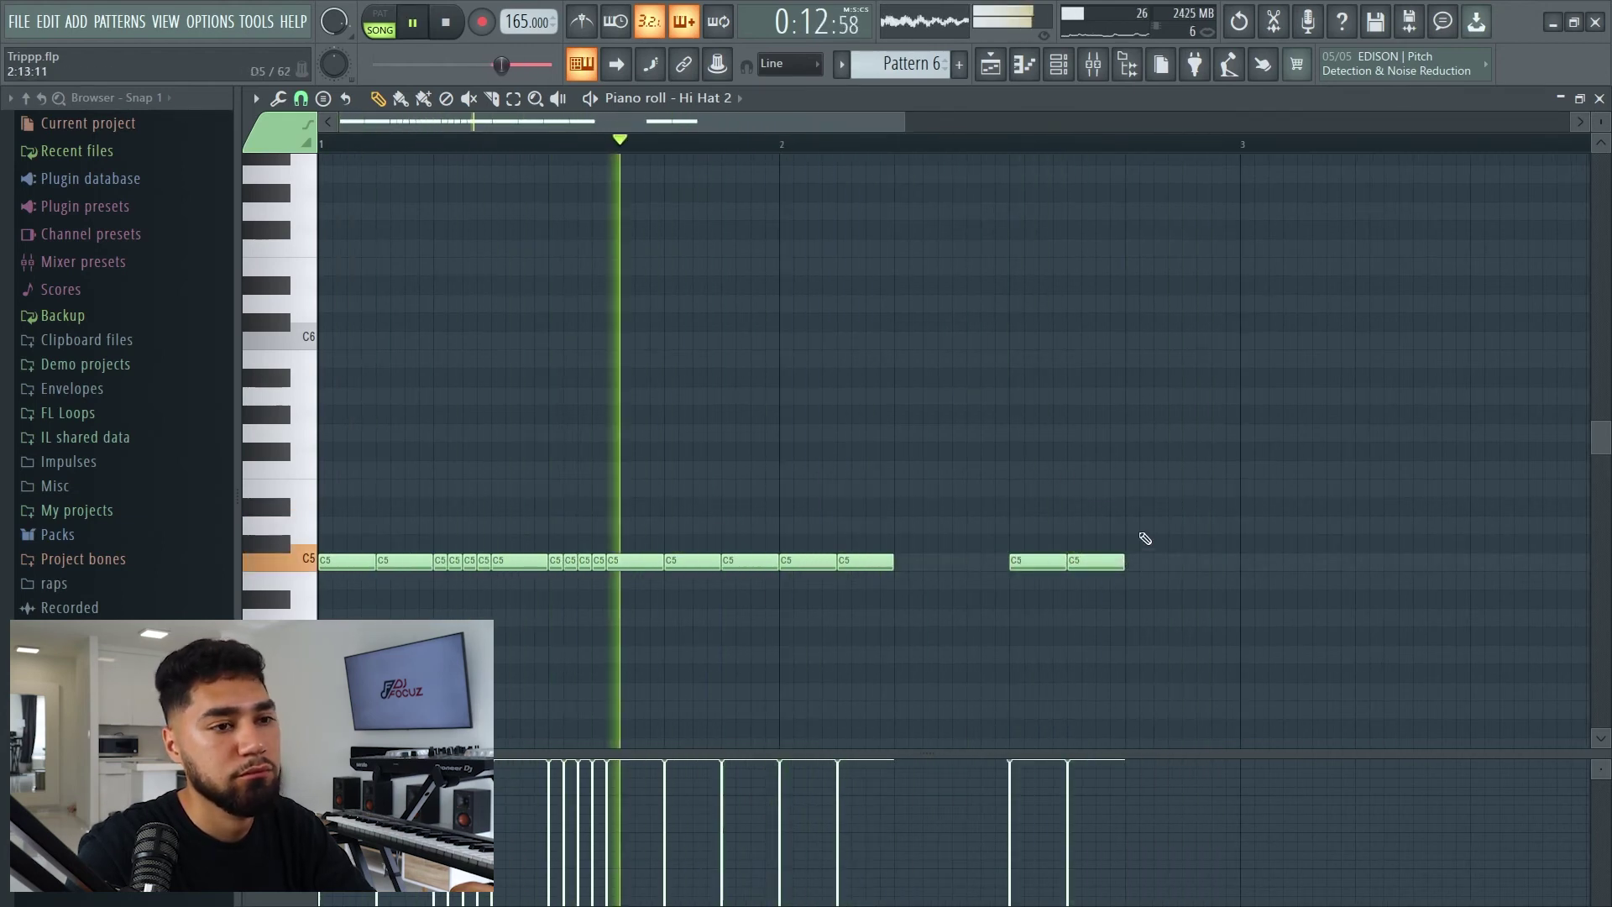
{"action": "left_click", "coordinate": [1135, 561]}
{"action": "left_click", "coordinate": [1146, 561]}
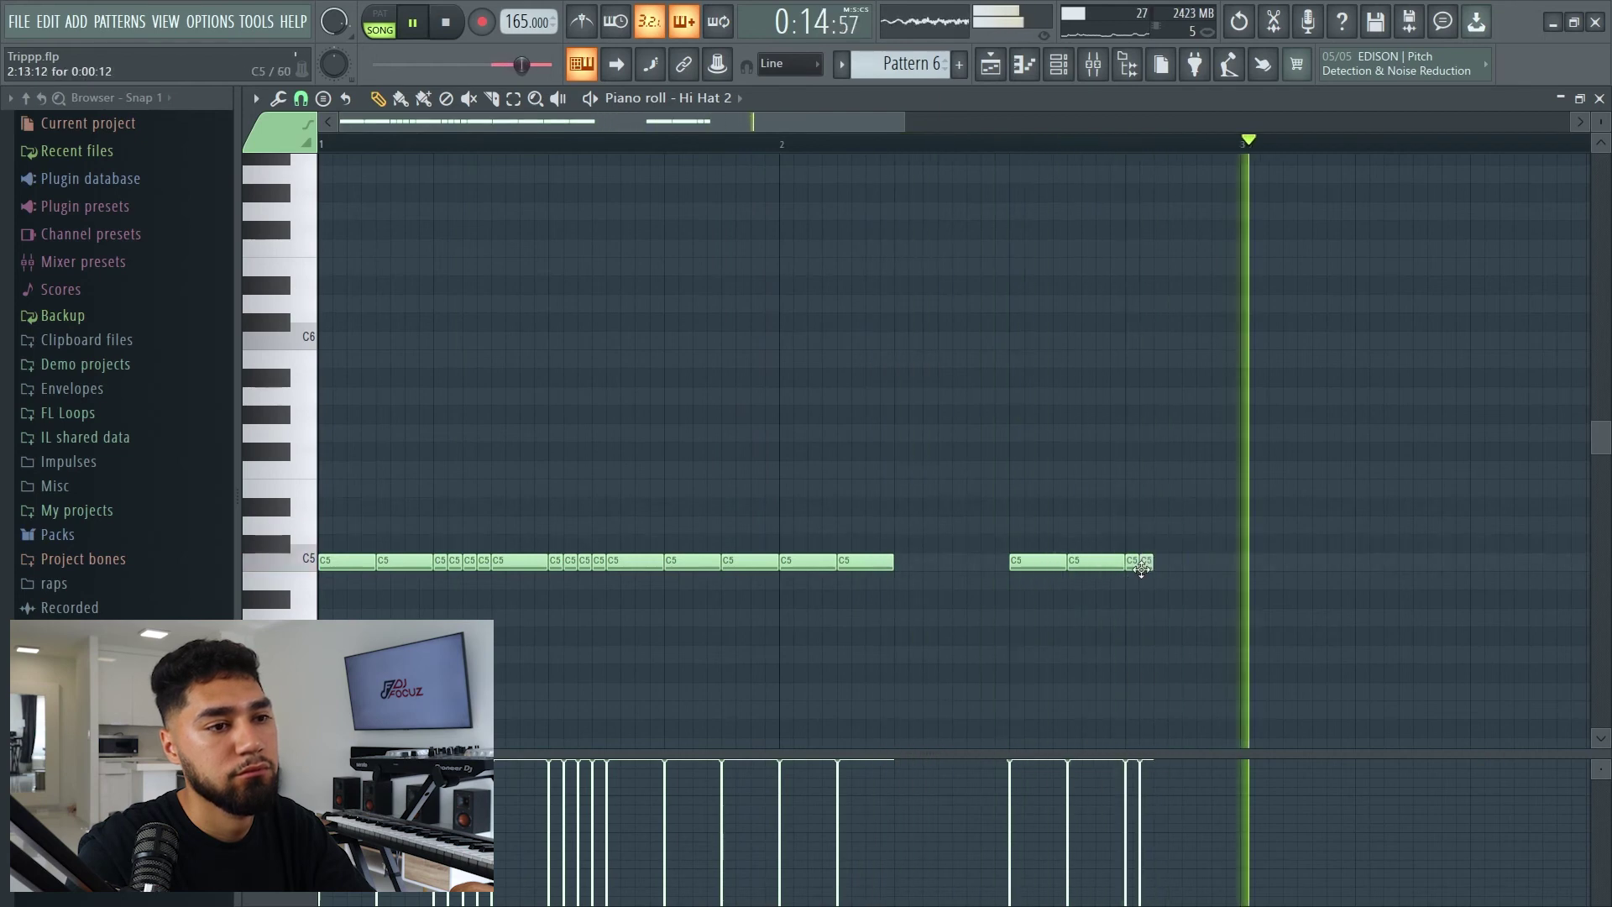
Open the playlist and play through the full arrangement to review the beat
{"action": "key", "text": "F5"}
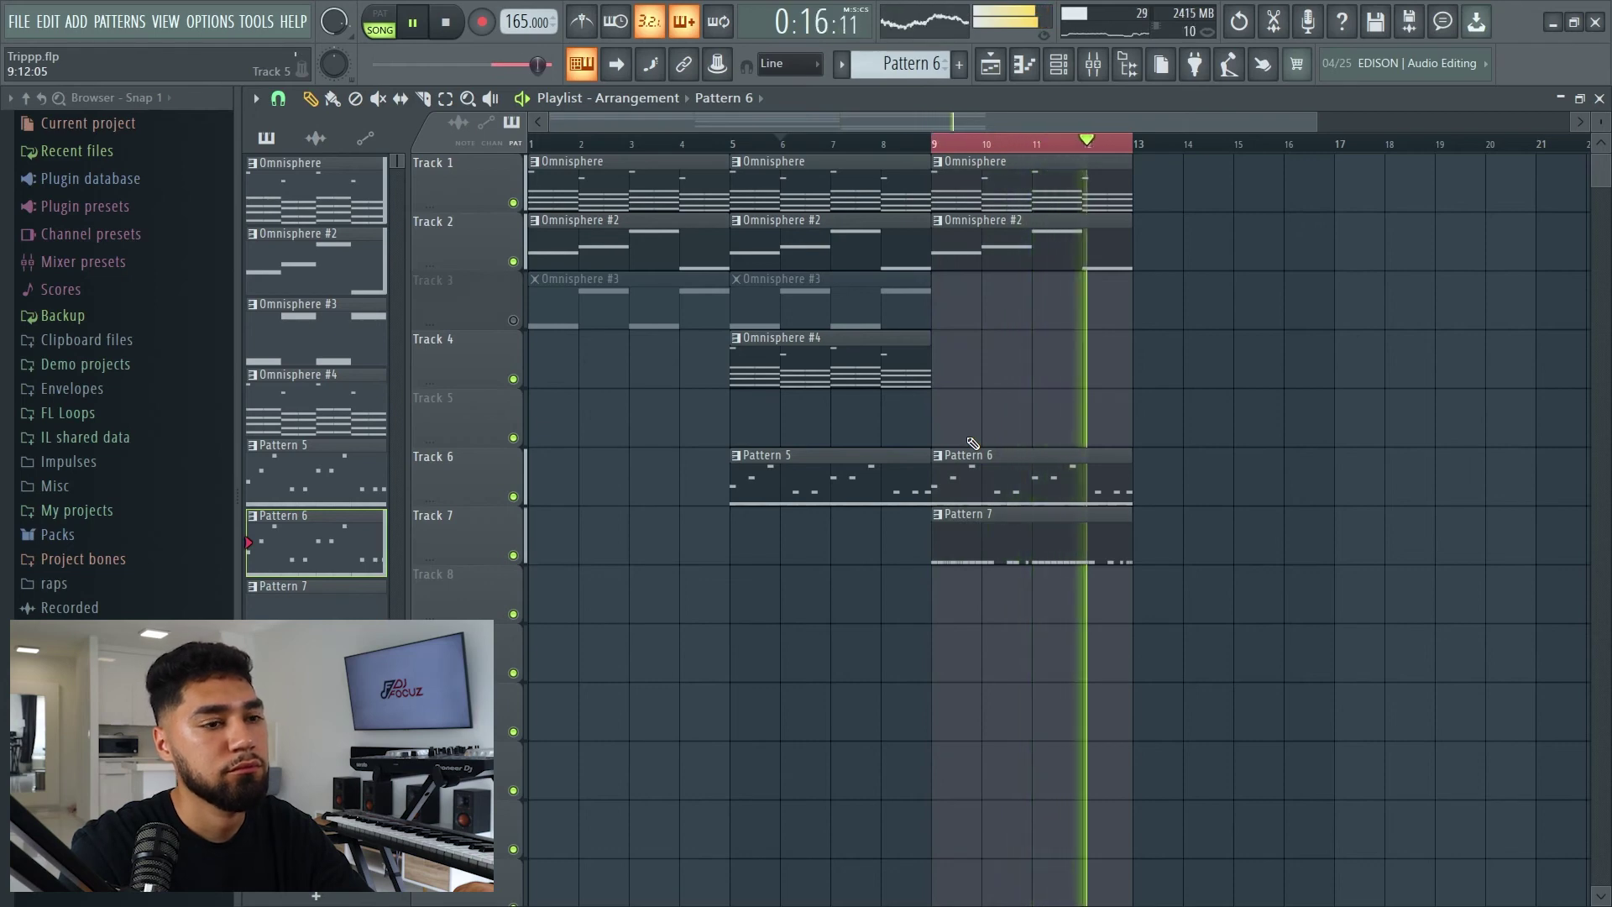
{"action": "key", "text": "space"}
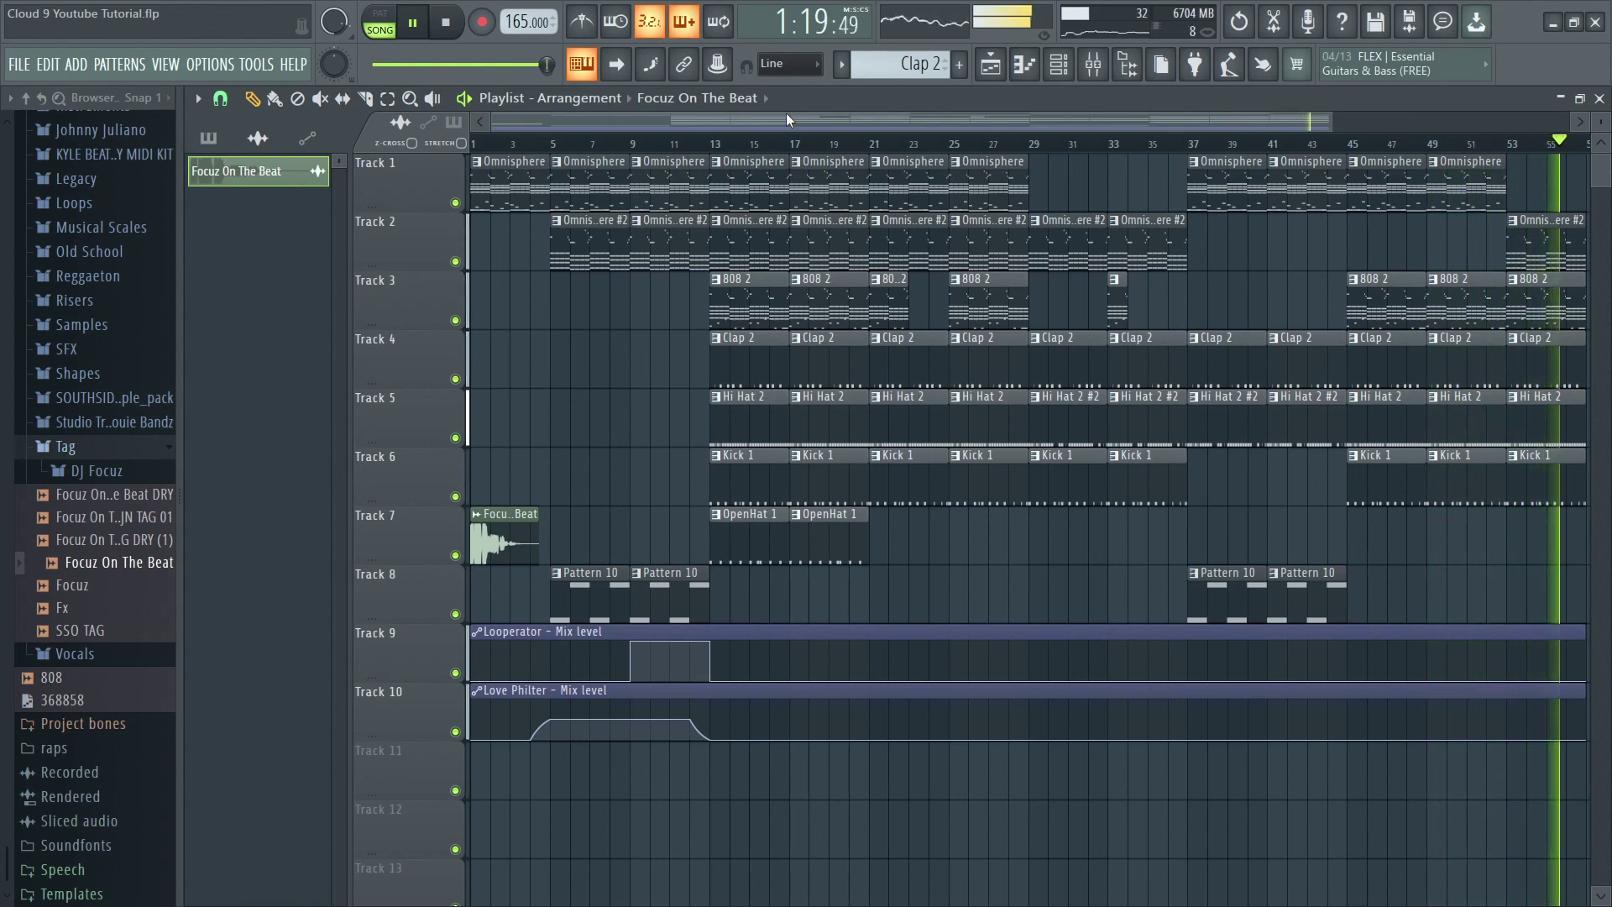
{"action": "key", "text": "space"}
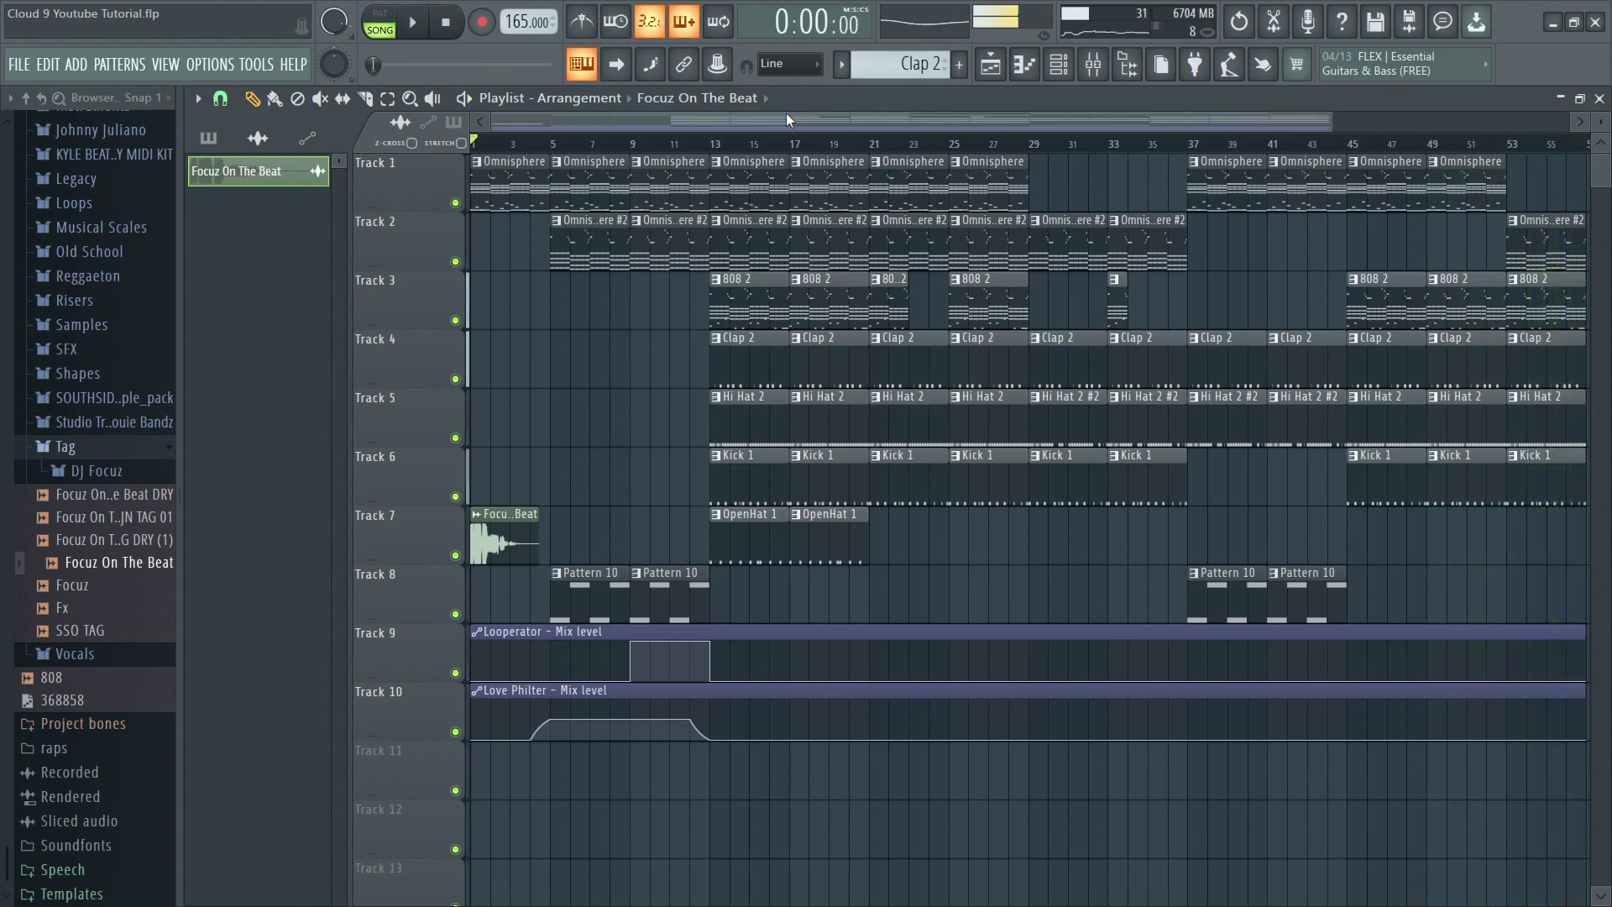